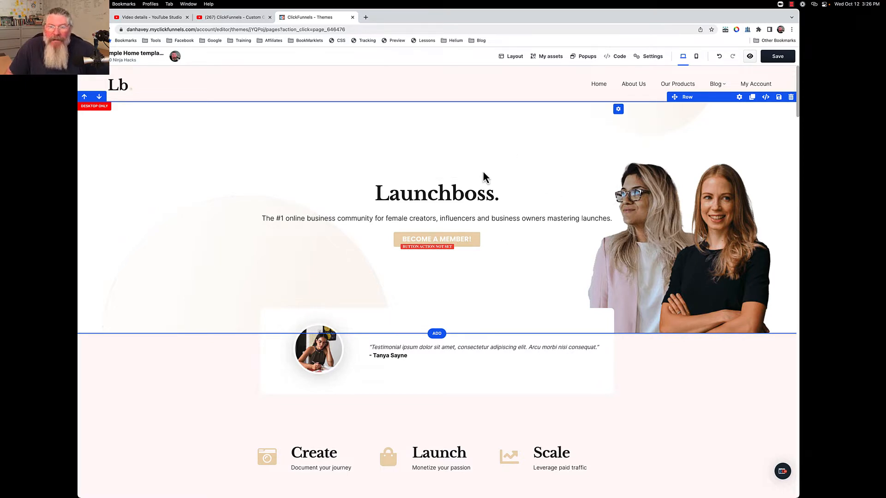
Inspect the settings of the flex container holding the testimonial below the hero banner.
mouse_move(479, 86)
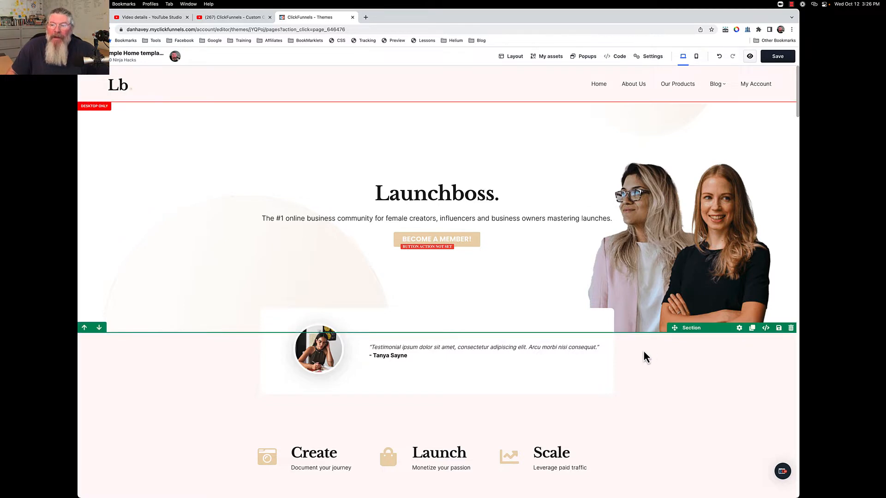
scroll(653, 360, "down", 3)
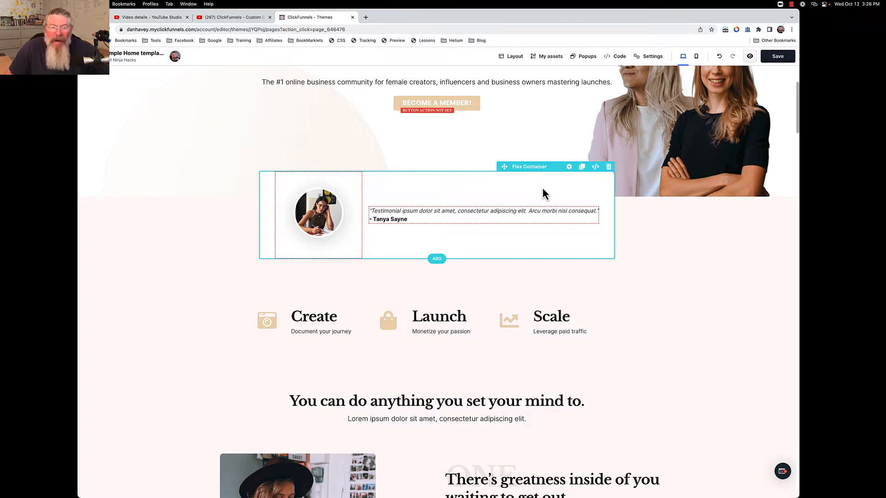
left_click(569, 167)
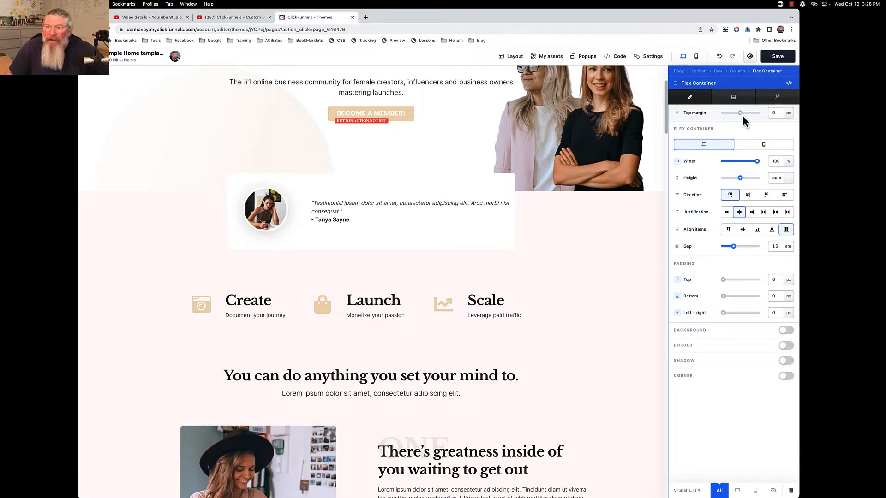
left_click(473, 222)
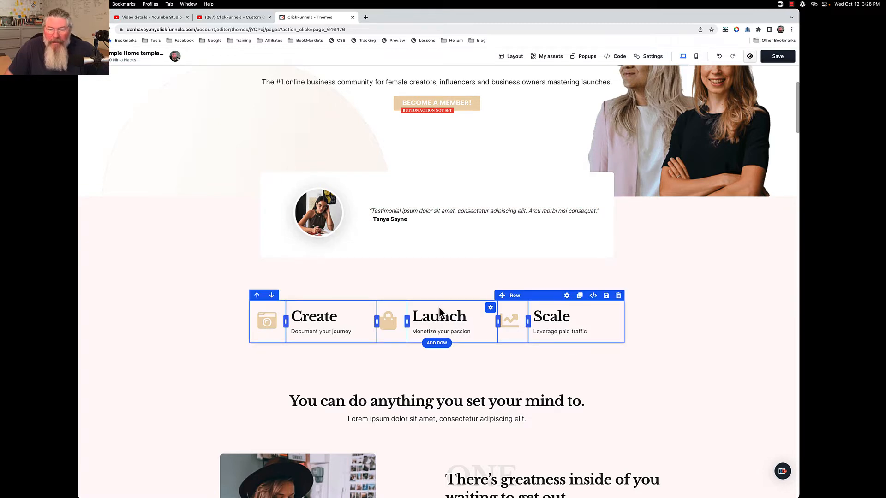
Review the home page template's sections from the feature row through Our Mission, testimonials, Our Products and Our Blog.
scroll(439, 307, "down", 2)
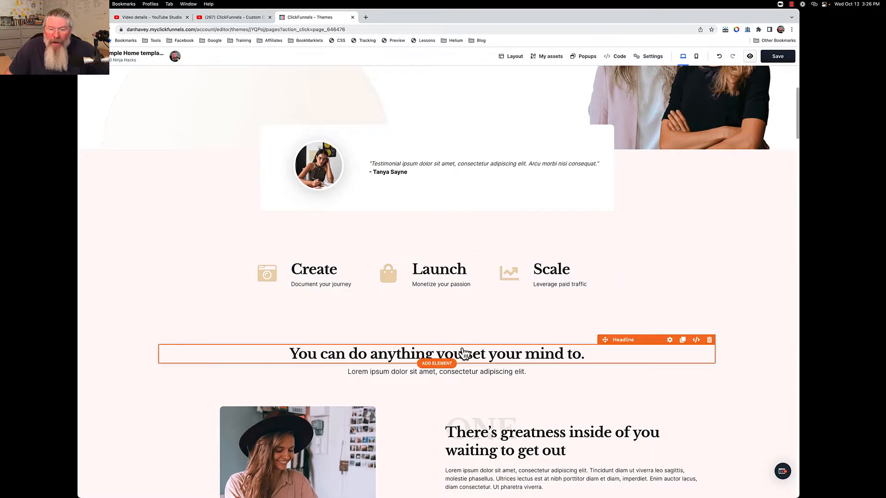
scroll(467, 350, "down", 5)
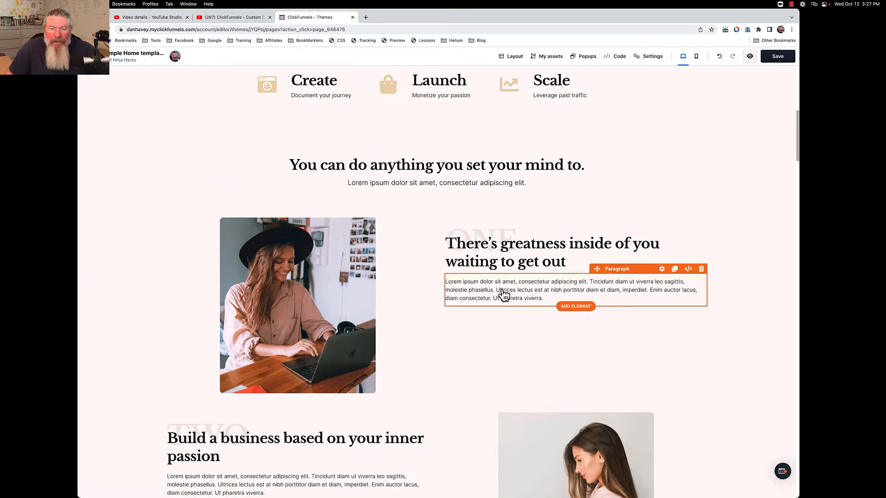
scroll(770, 226, "up", 4)
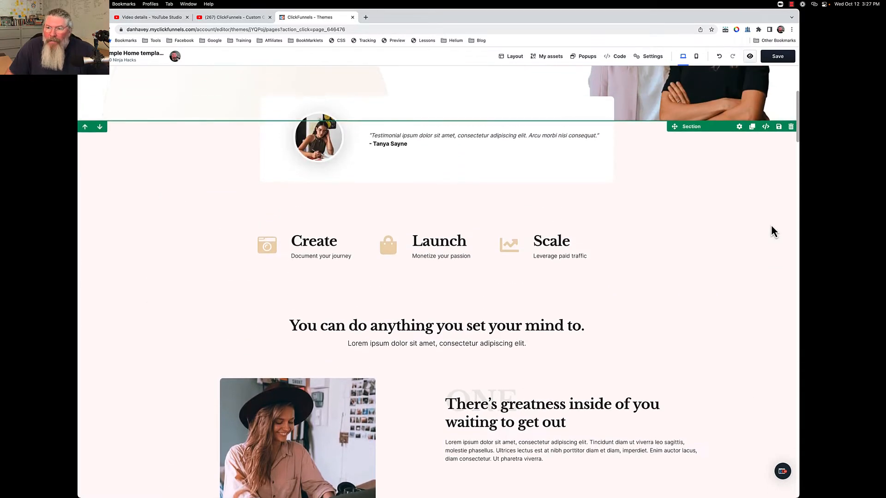
scroll(761, 243, "down", 11)
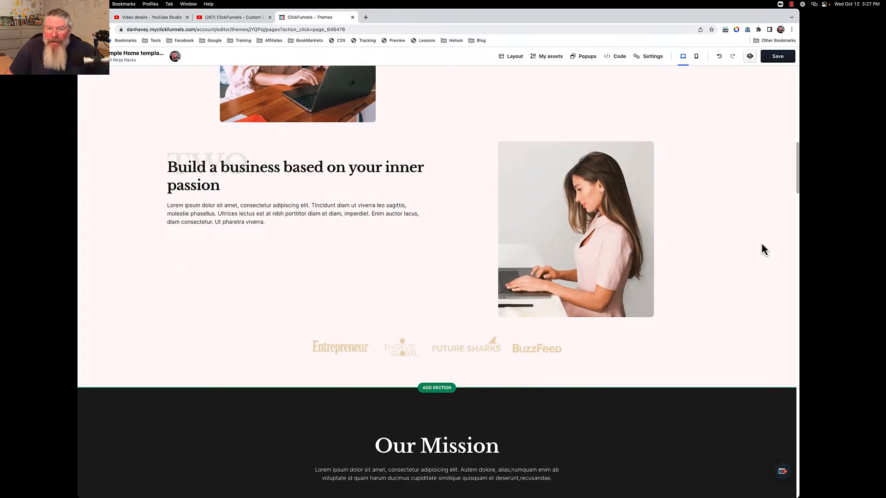
scroll(761, 244, "down", 3)
scroll(656, 323, "down", 5)
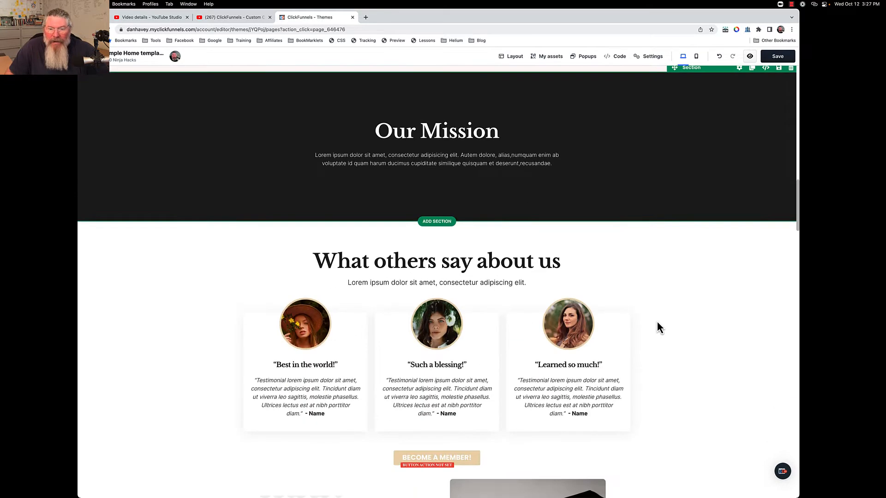
scroll(657, 320, "down", 3)
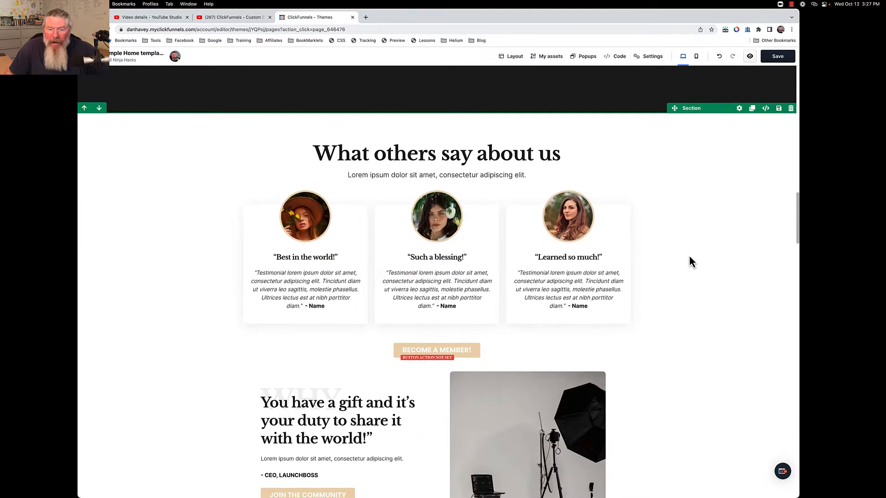
scroll(689, 258, "down", 4)
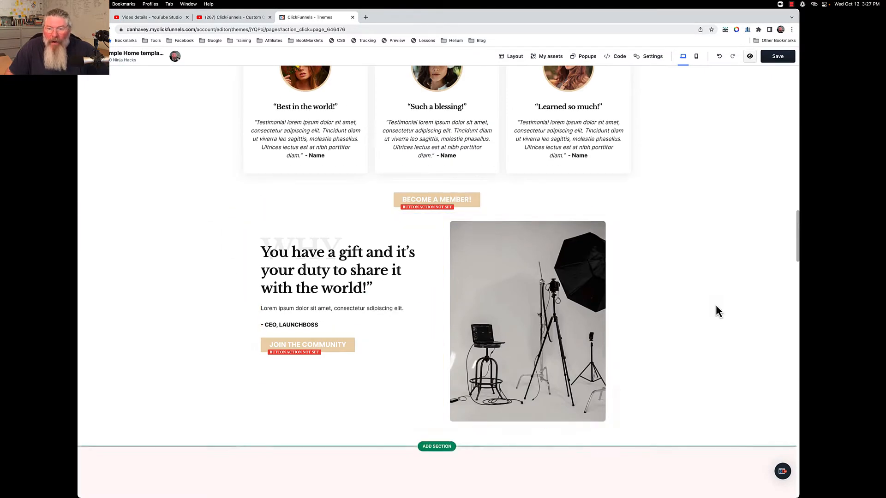
scroll(716, 306, "down", 20)
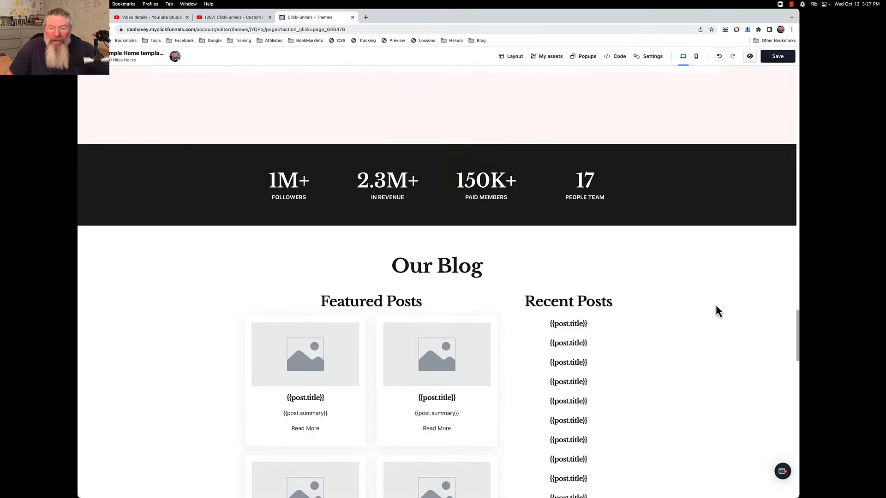
scroll(716, 305, "down", 2)
scroll(715, 305, "up", 10)
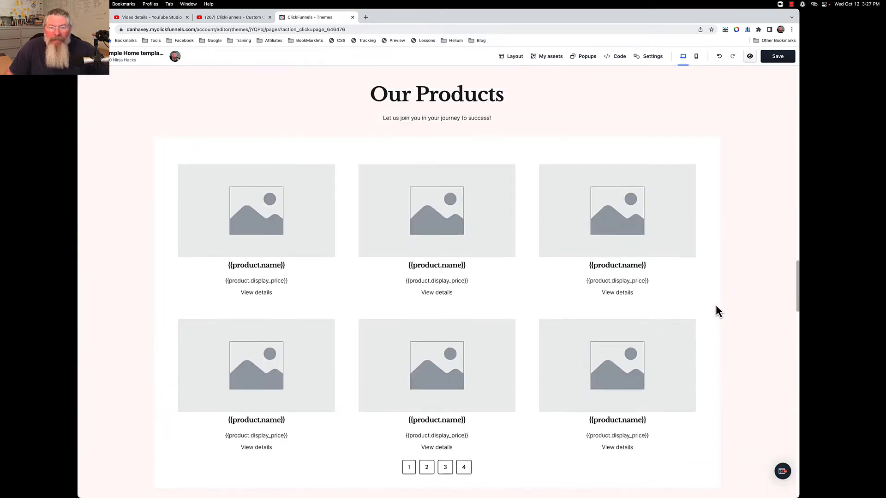
scroll(715, 305, "up", 6)
scroll(676, 297, "up", 6)
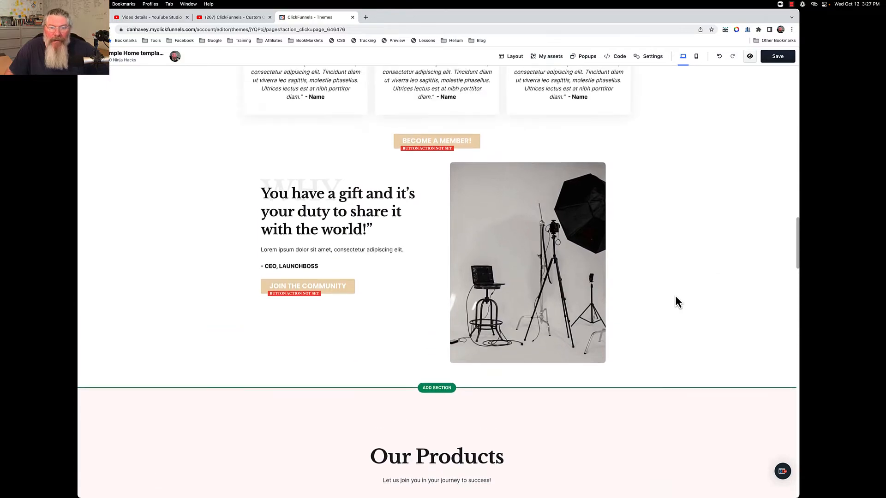
scroll(675, 300, "up", 15)
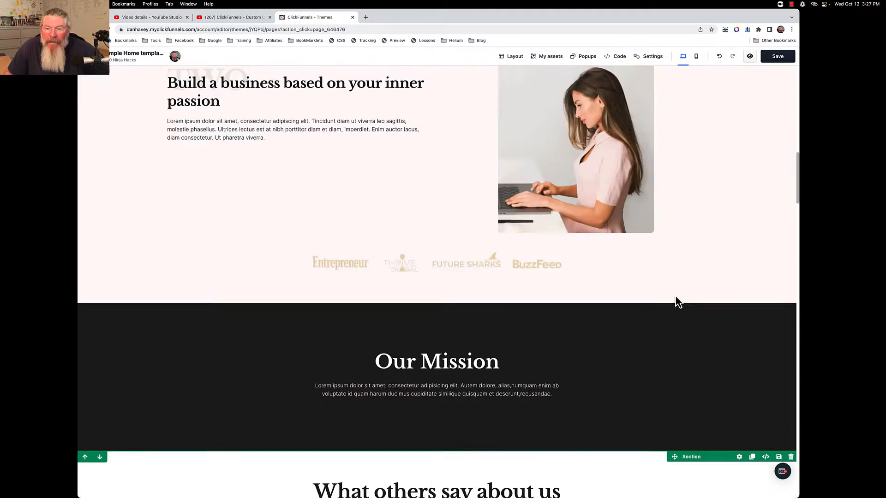
scroll(673, 300, "up", 8)
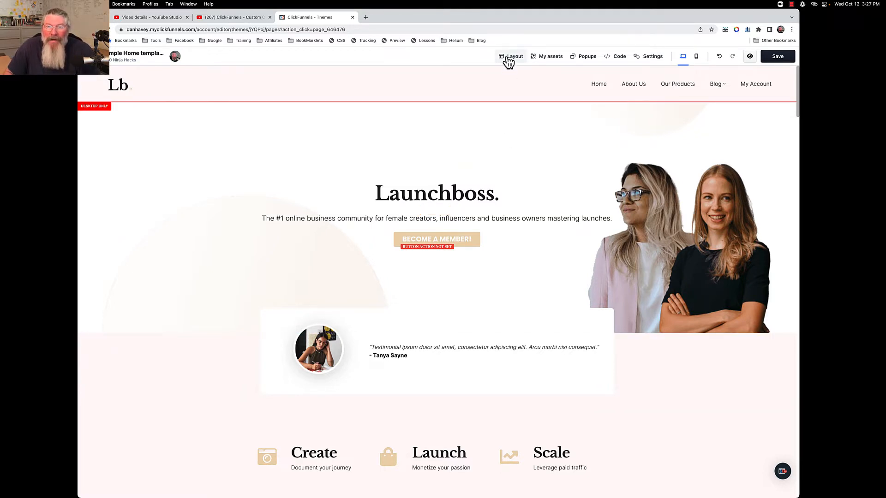
Open the page layout outline and briefly show the first section's hidden menu row on desktop to view it.
left_click(509, 57)
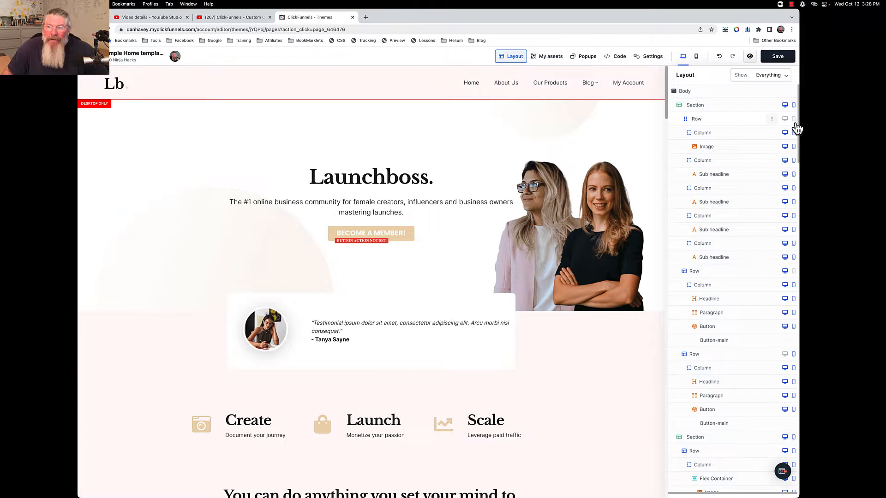
left_click(785, 121)
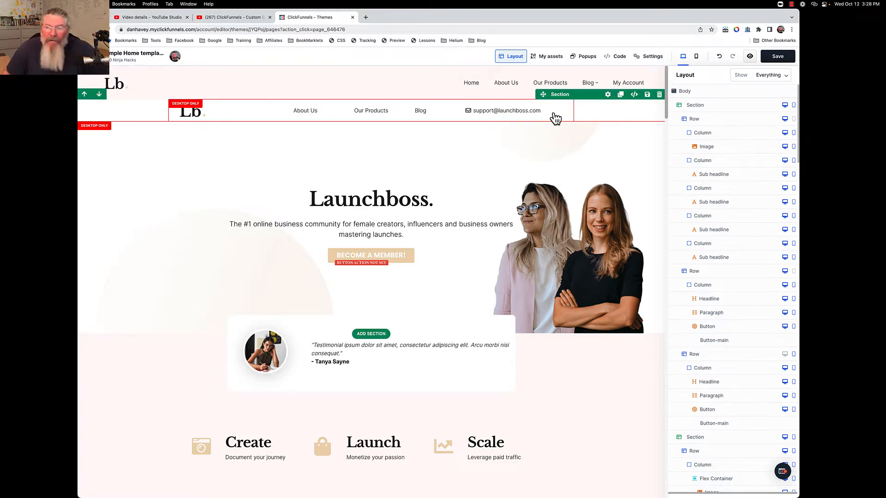
left_click(784, 119)
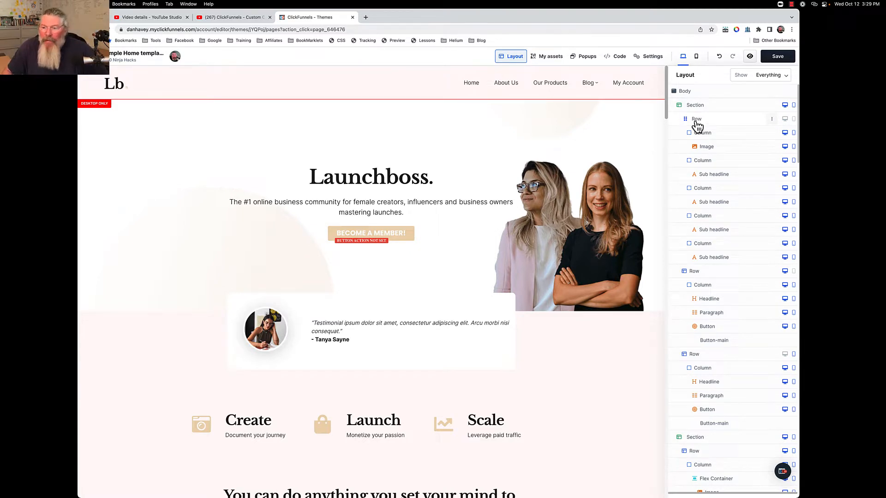
Make the first section's mobile-only Launchboss row visible on desktop.
scroll(696, 124, "down", 3)
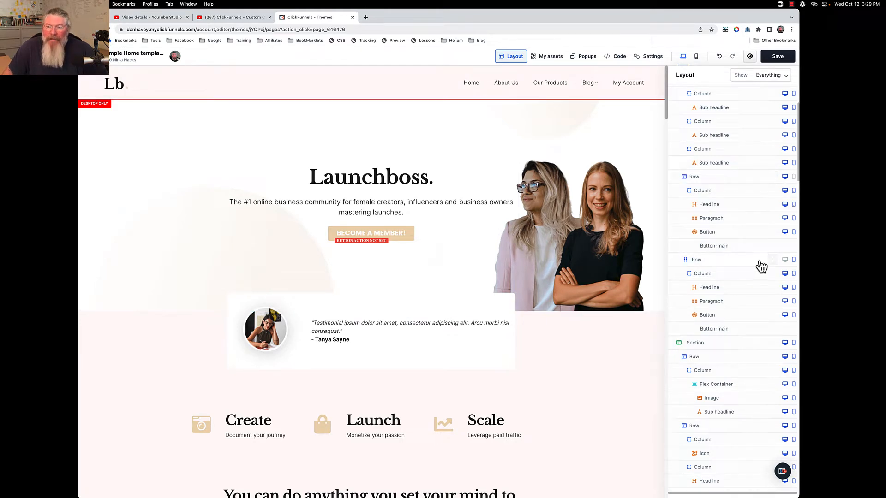
left_click(786, 260)
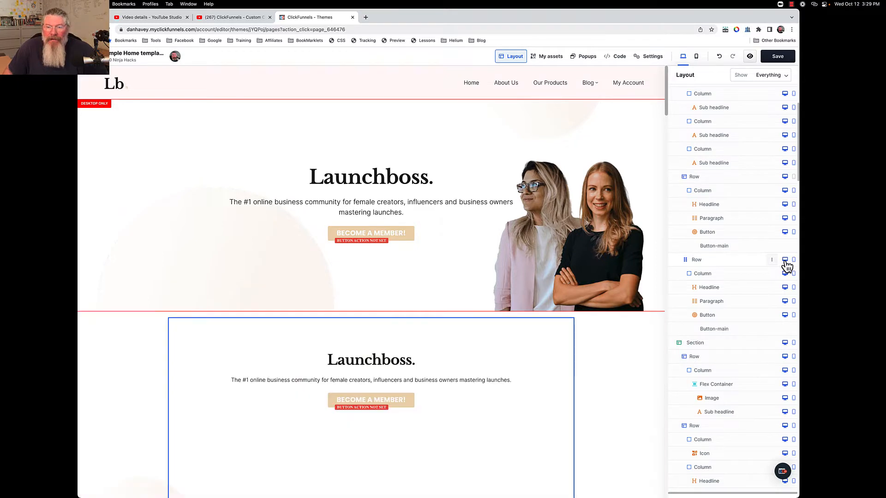
left_click(614, 314)
scroll(615, 313, "down", 1)
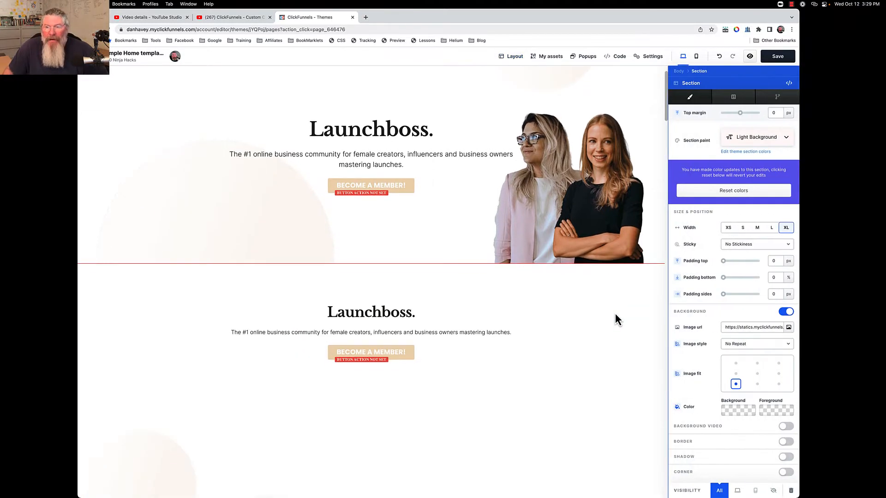
left_click(615, 314)
scroll(646, 320, "down", 2)
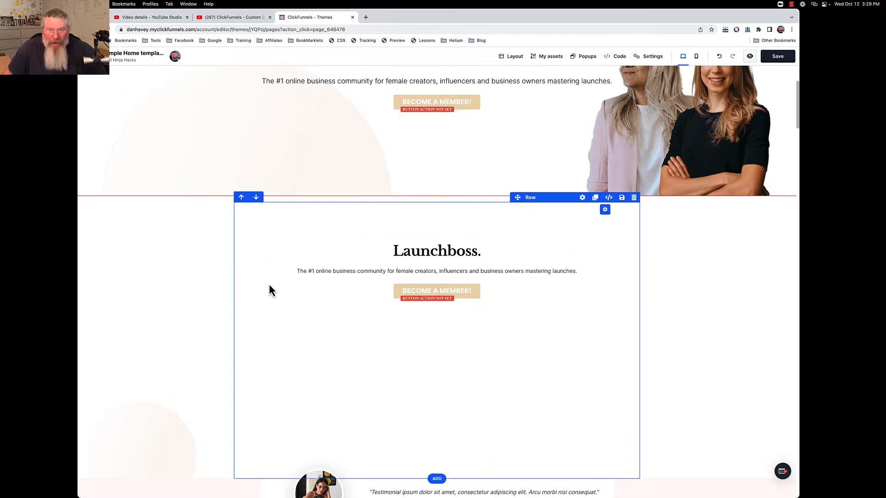
Open the second Launchboss row's settings and turn its background on and off again.
left_click(582, 197)
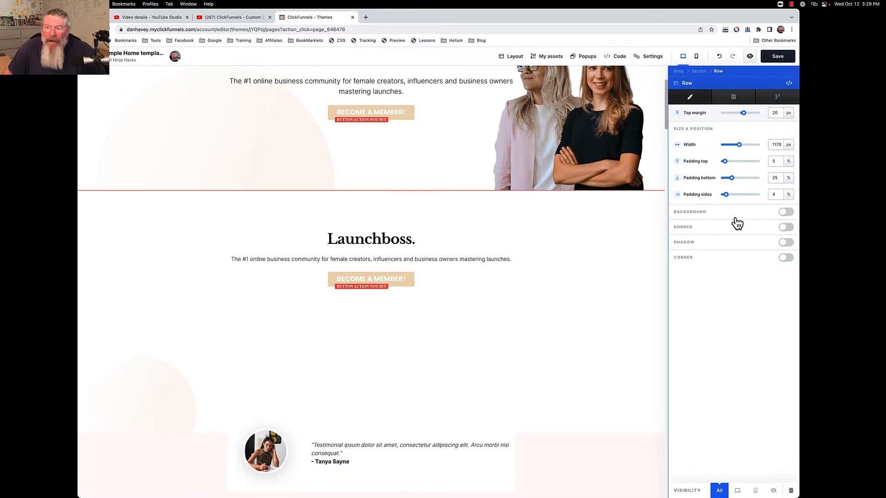
left_click(790, 212)
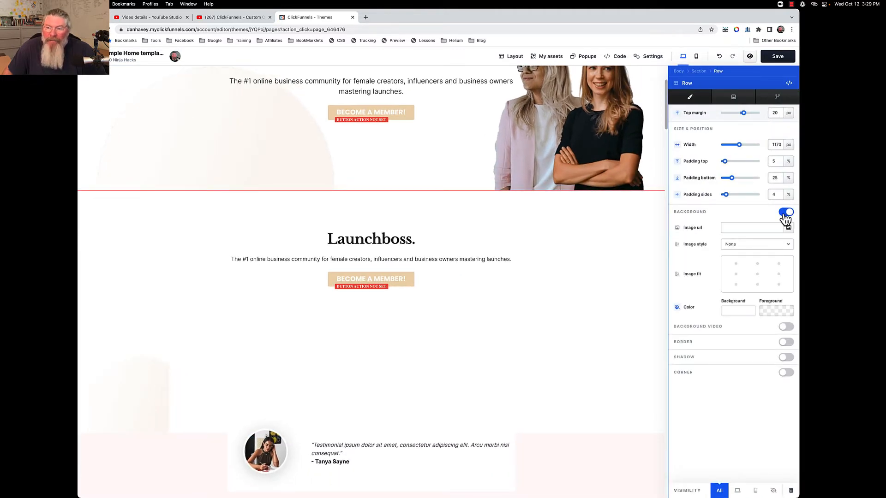
left_click(787, 213)
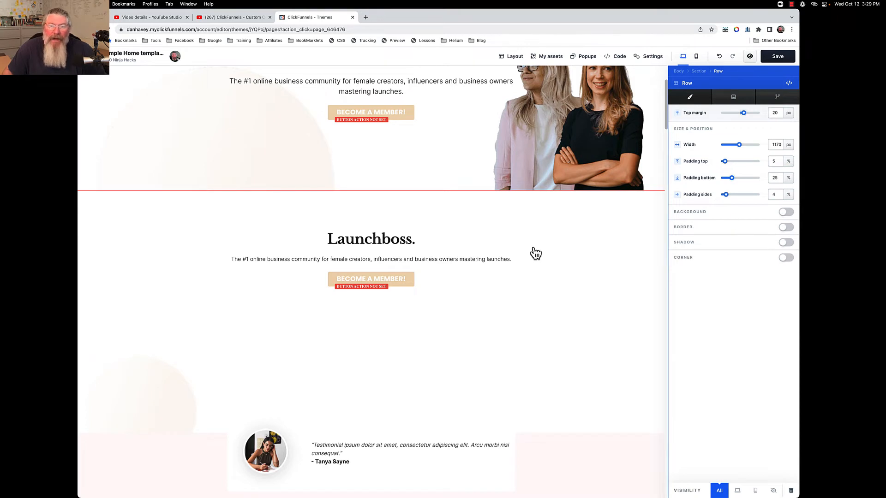
left_click(535, 251)
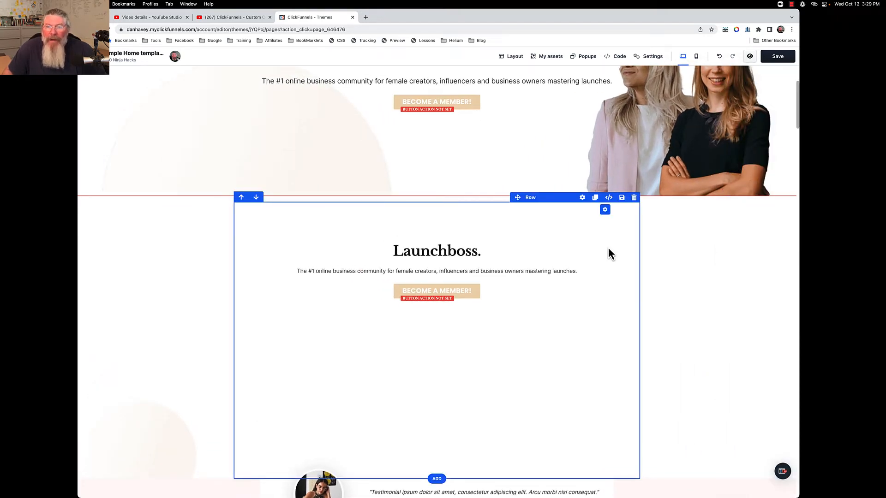
Copy the desktop hero row's background image URL, view the image in a new browser tab, and return to the page editor.
scroll(608, 249, "up", 3)
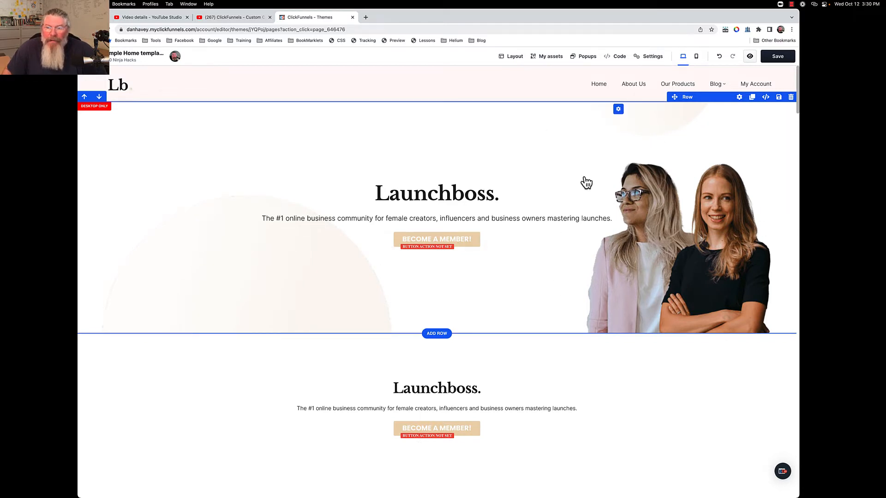
left_click(739, 98)
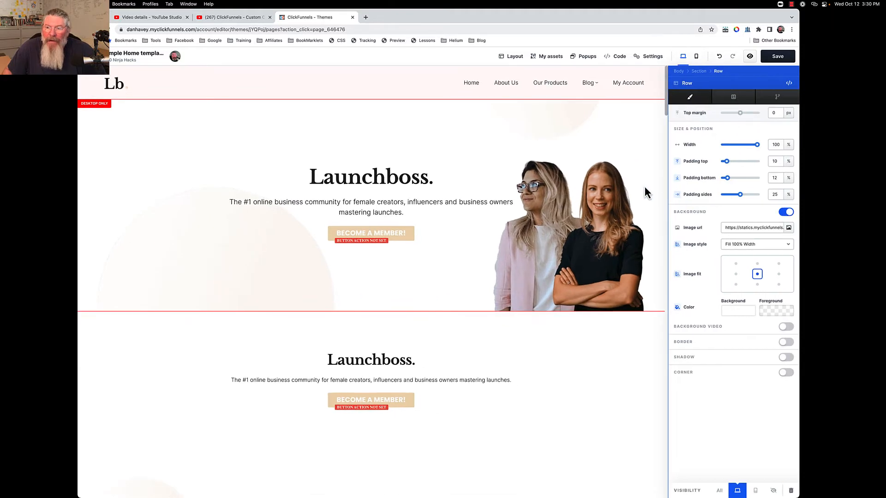
left_click(754, 229)
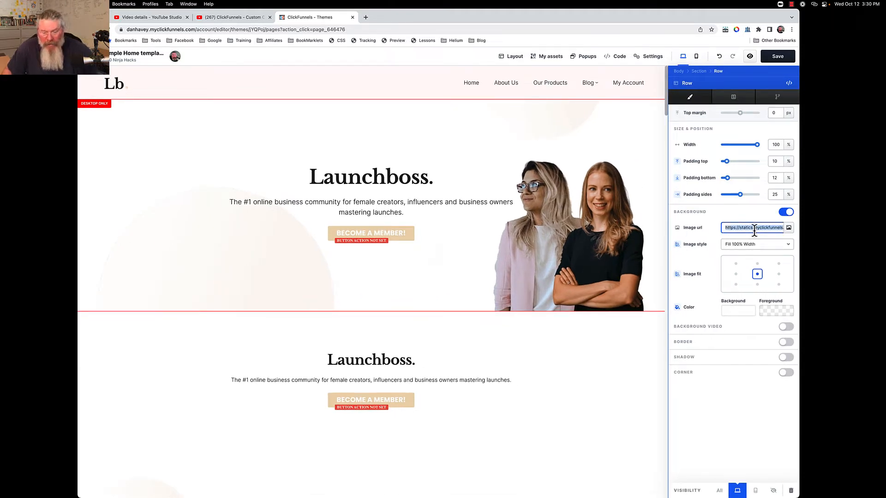
left_click(365, 18)
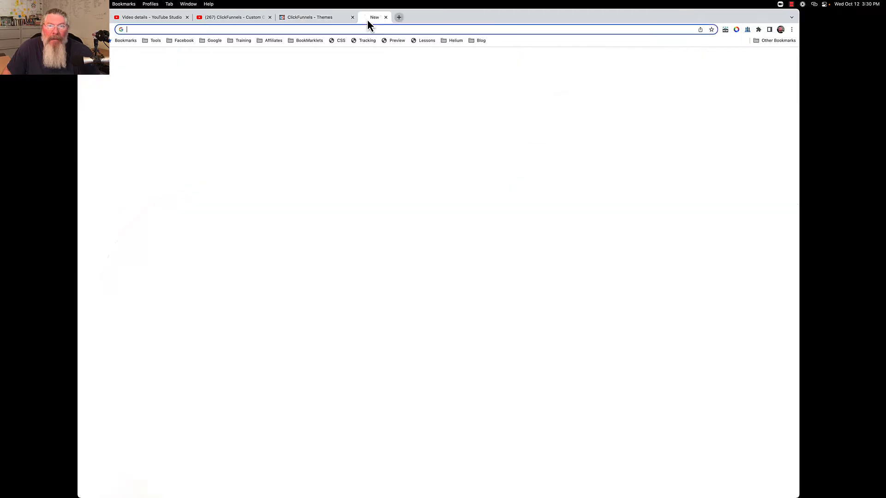
left_click(367, 29)
type("https://statics.myclickfunnels.com/image/6746/file/bc1c3b5645e585cb2c8fafd7f53112fe.png")
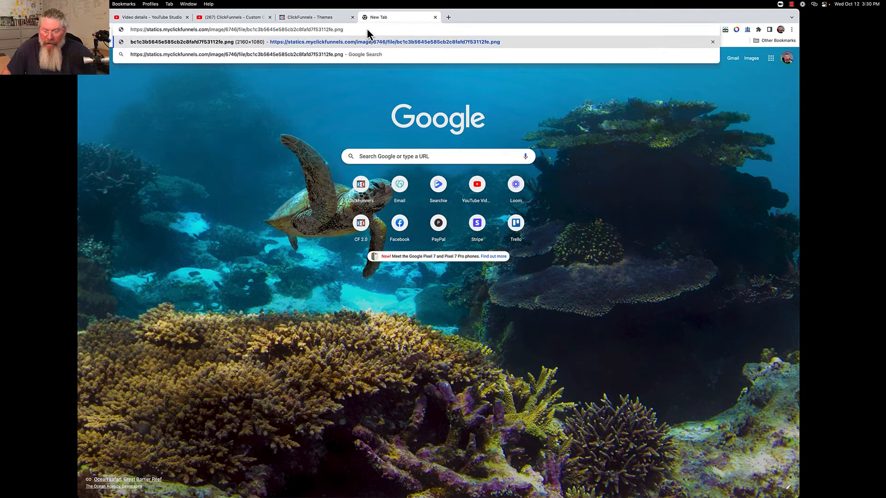
key("Return")
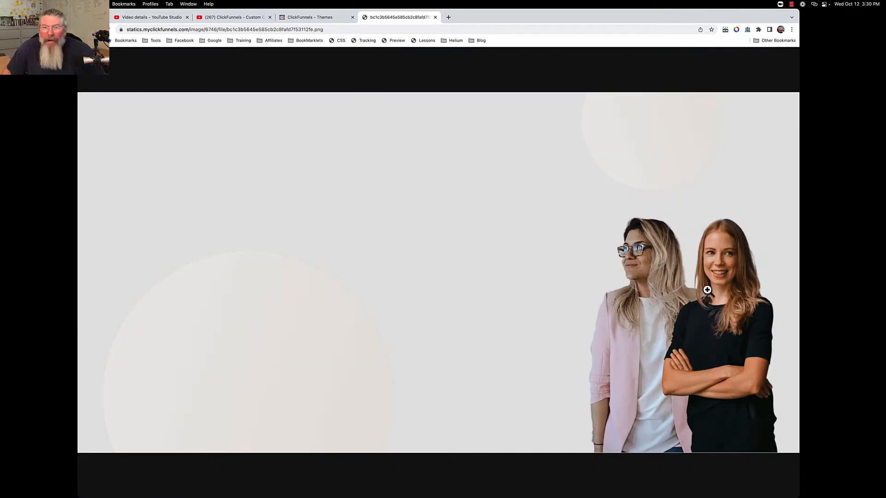
left_click(298, 18)
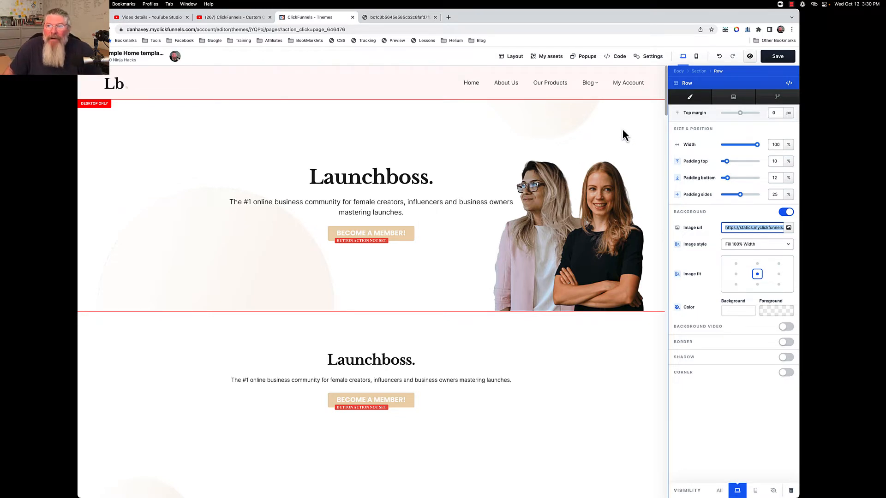
key("Escape")
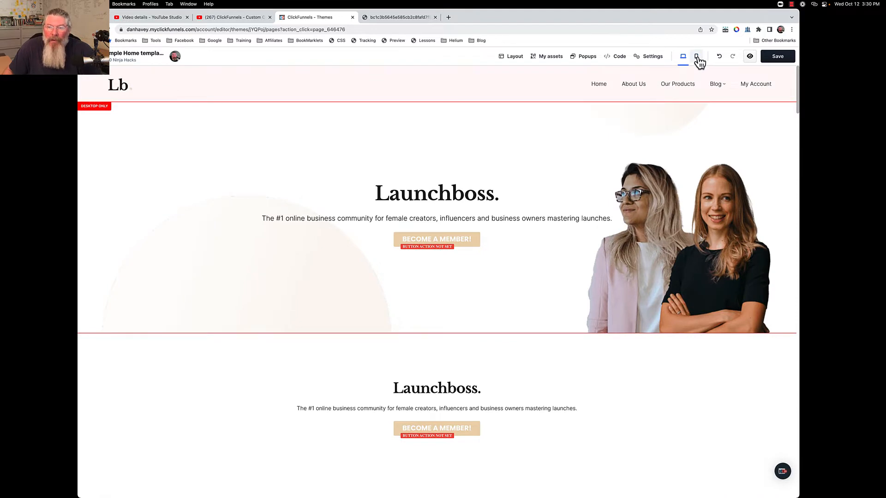
Preview the page's mobile version, return to the desktop version, and open the first section's settings from the layout outline.
left_click(696, 56)
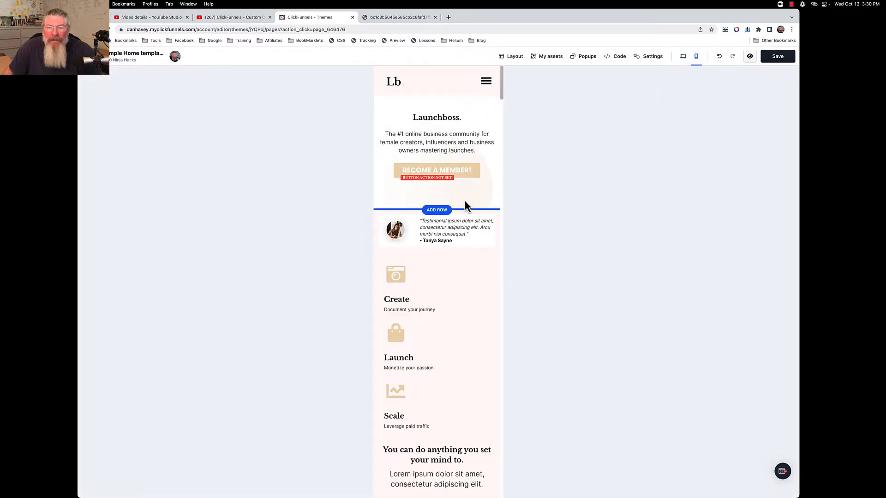
left_click(682, 57)
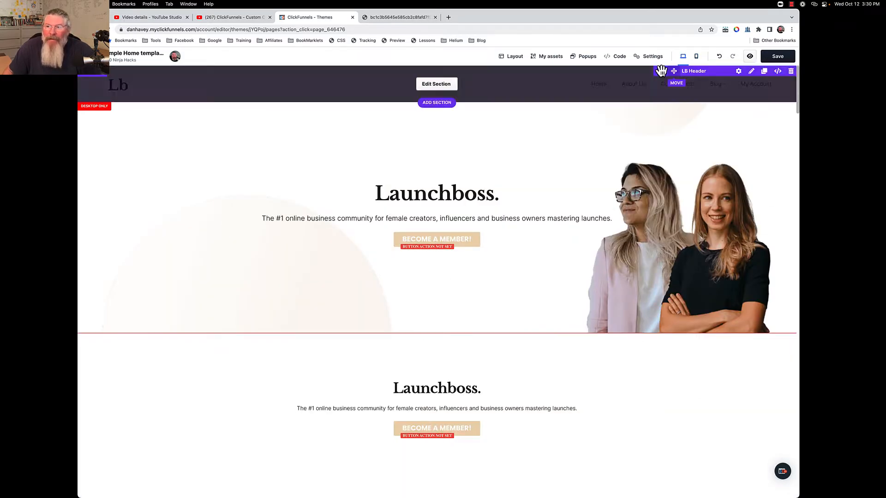
left_click(513, 58)
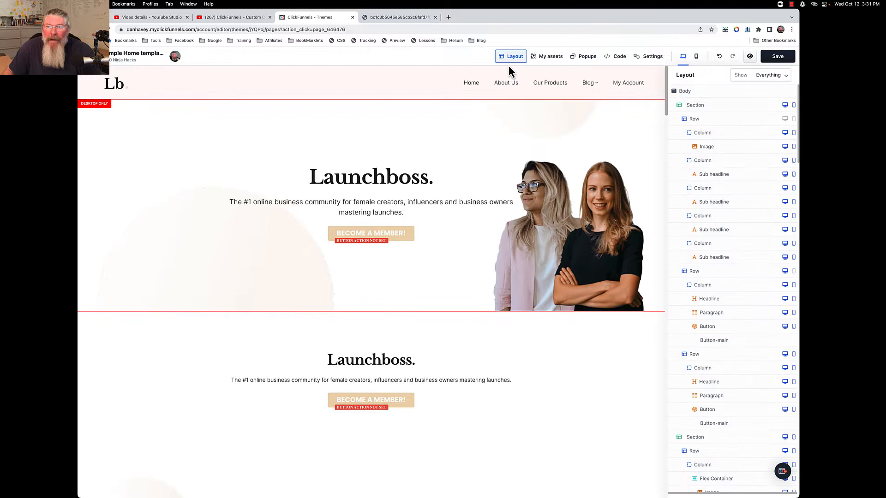
left_click(690, 110)
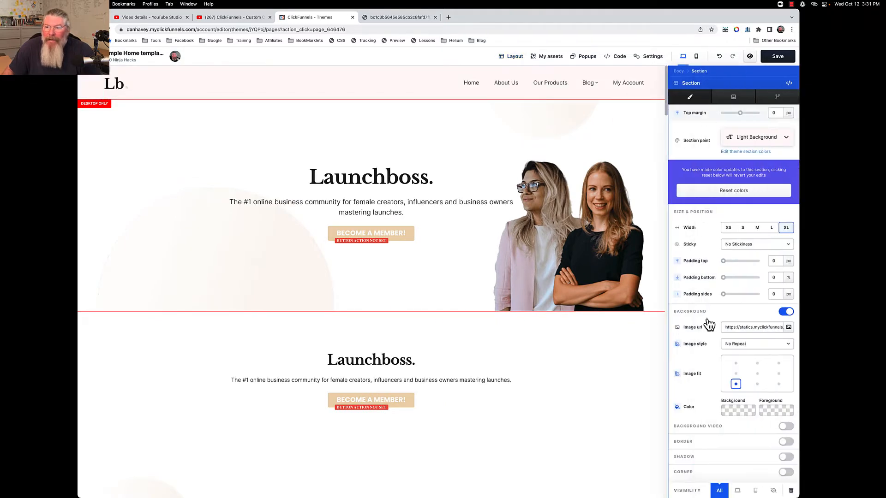
Copy the first section's background image URL, view the image in a new browser tab, and return to the page editor.
left_click(754, 327)
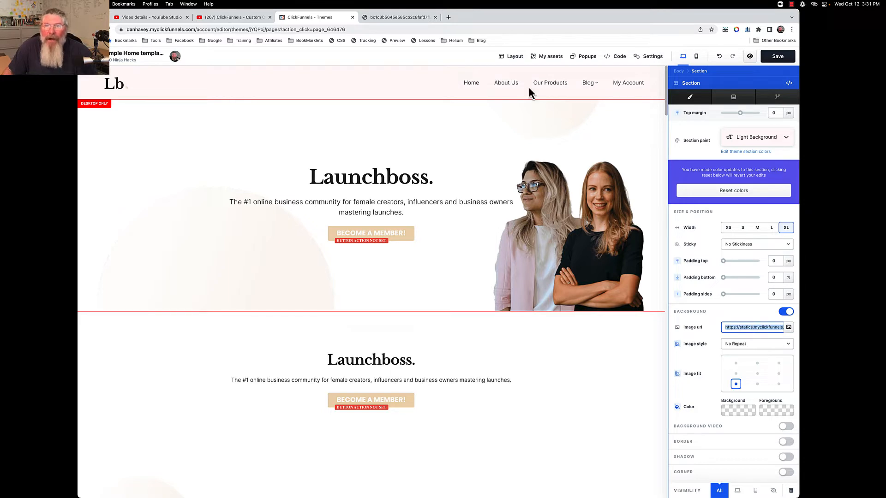
left_click(447, 18)
key("super+v")
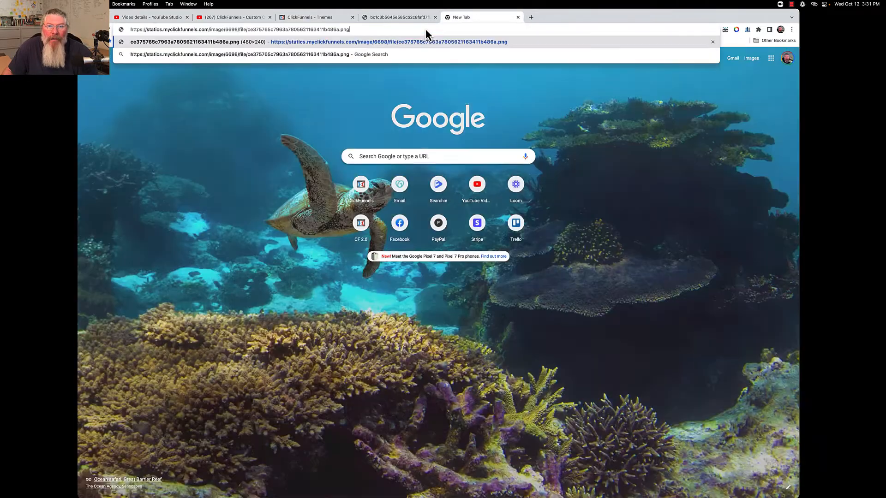
key("Return")
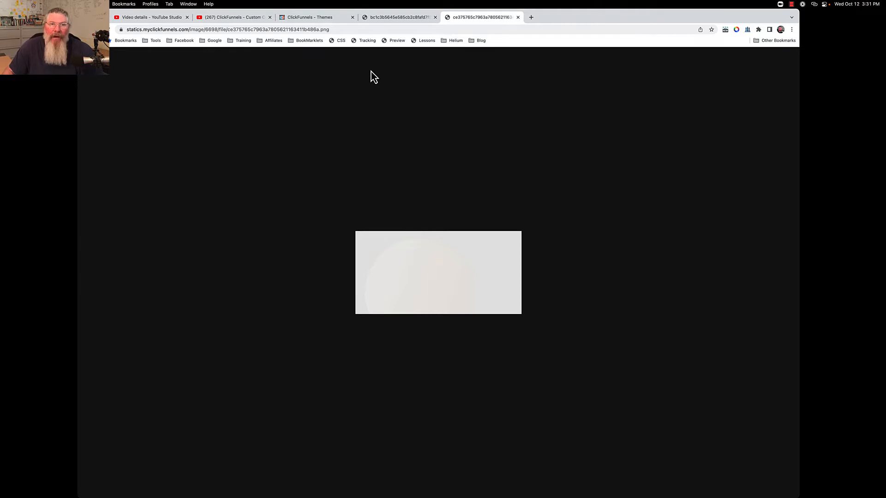
left_click(306, 17)
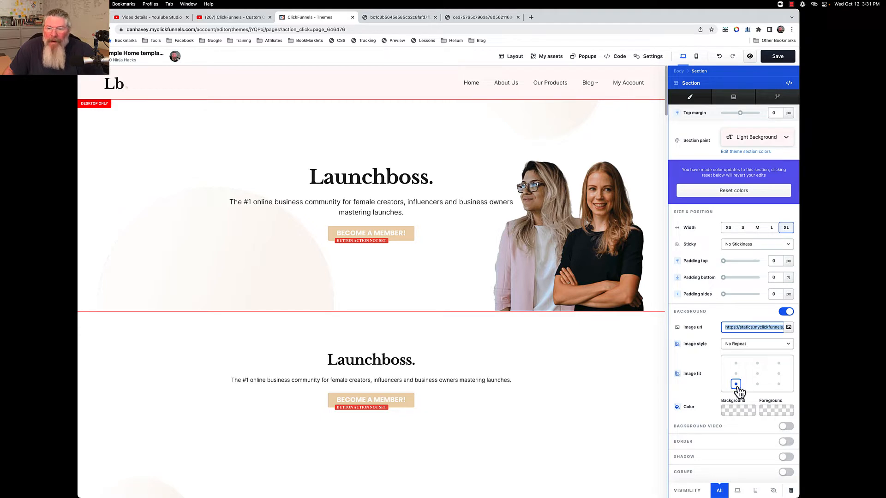
Try aligning the first section's background image to the top center and to the top right.
left_click(778, 364)
left_click(757, 364)
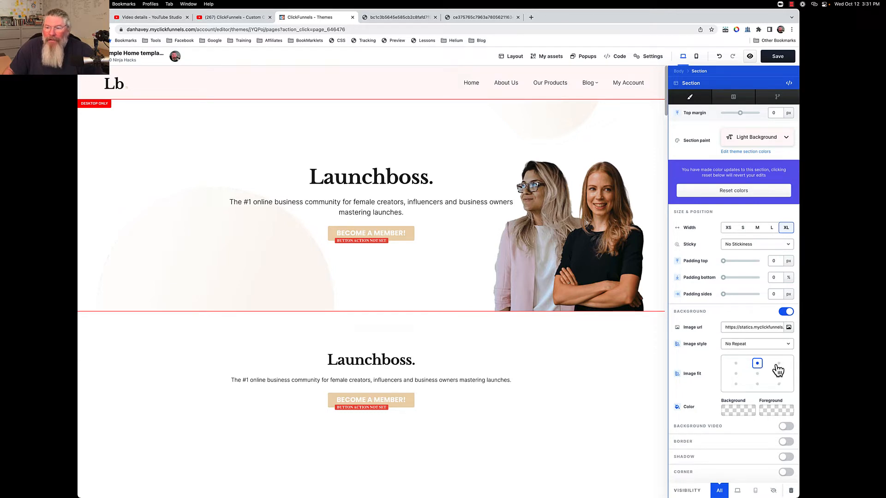
left_click(779, 364)
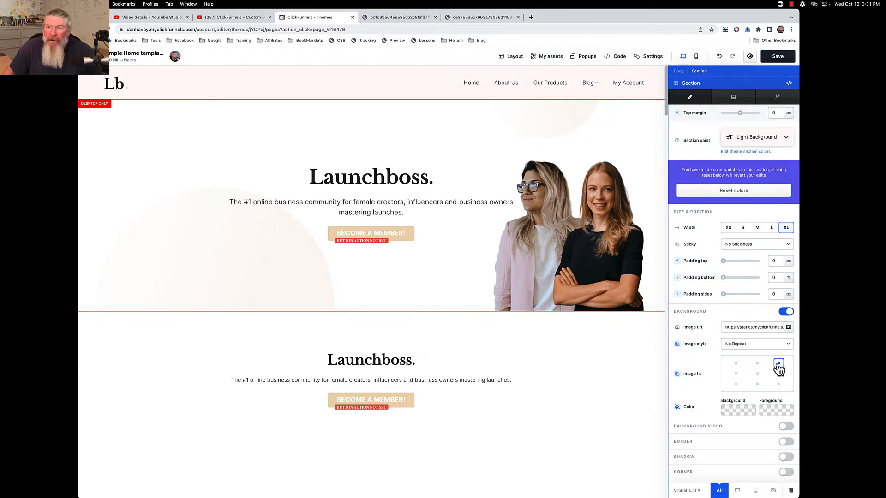
left_click(615, 131)
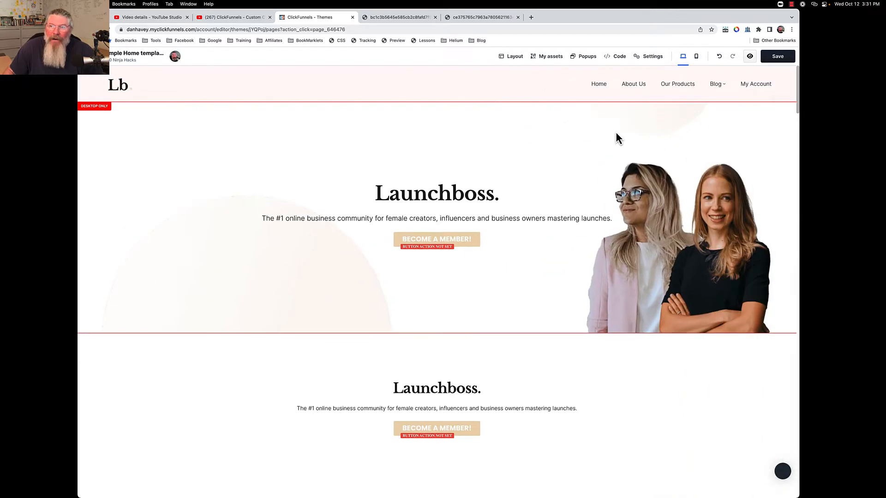
In the mobile preview, try the section background image at bottom right and set its alignment back to bottom left.
left_click(696, 58)
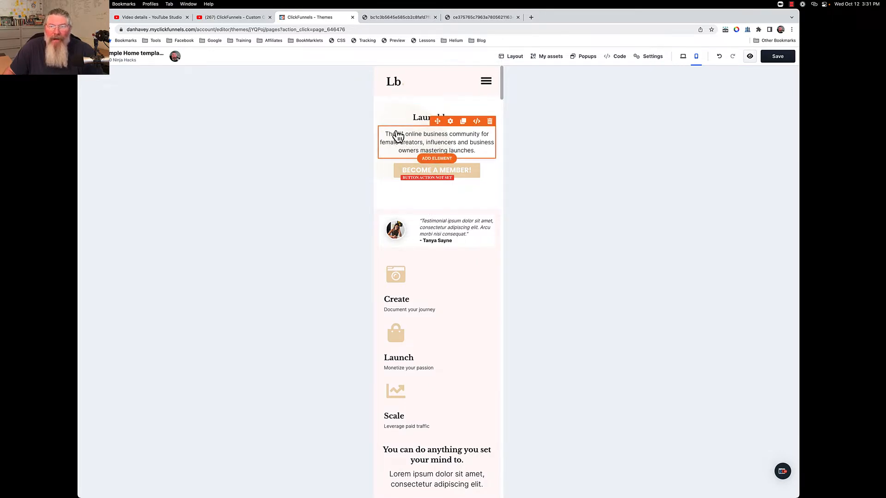
left_click(513, 59)
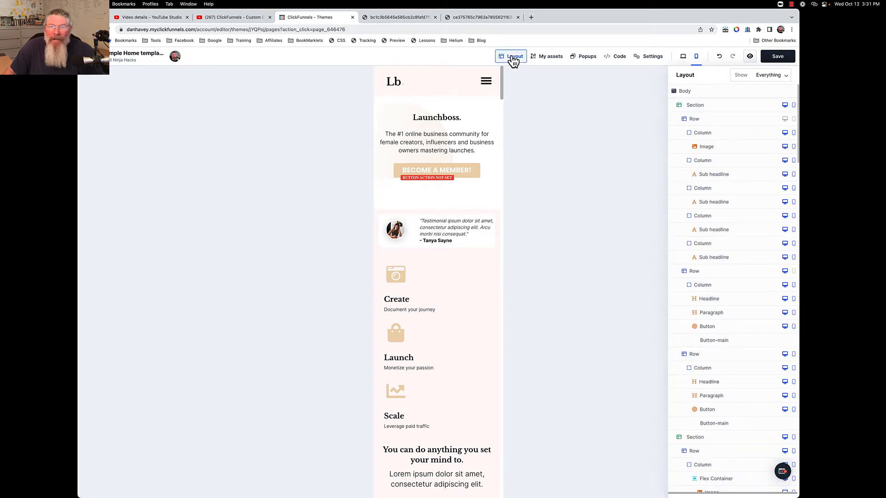
left_click(701, 112)
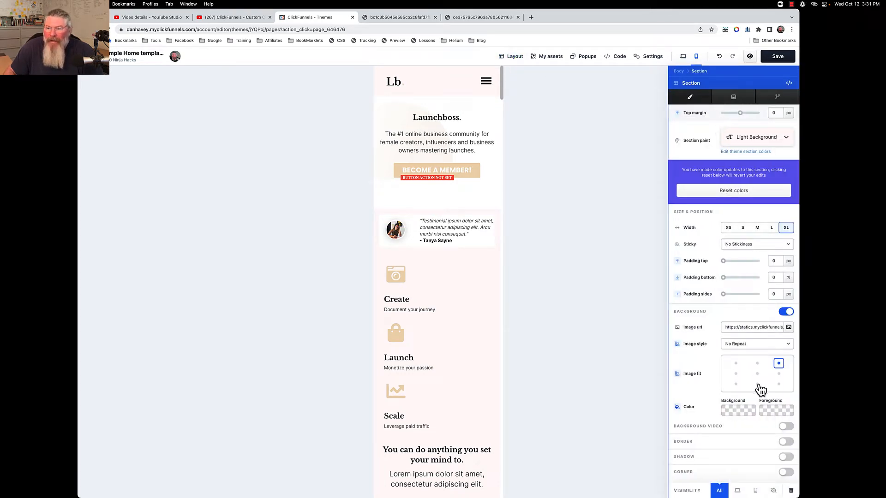
left_click(736, 384)
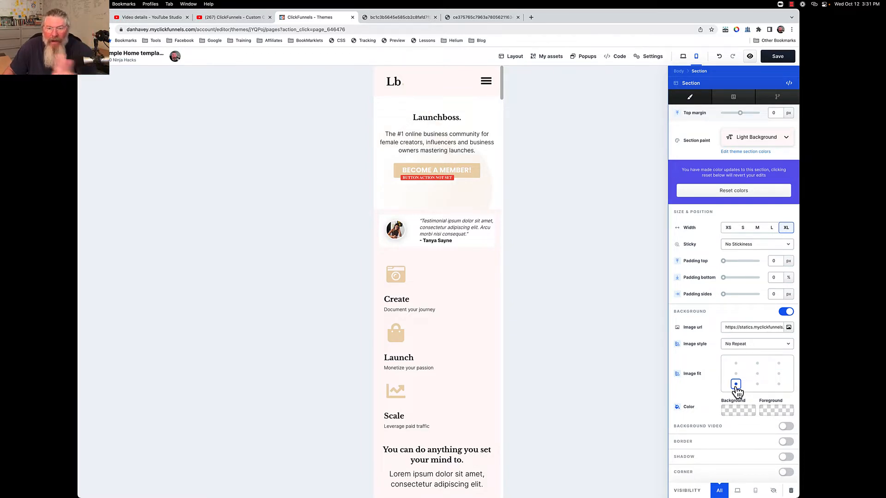
left_click(778, 386)
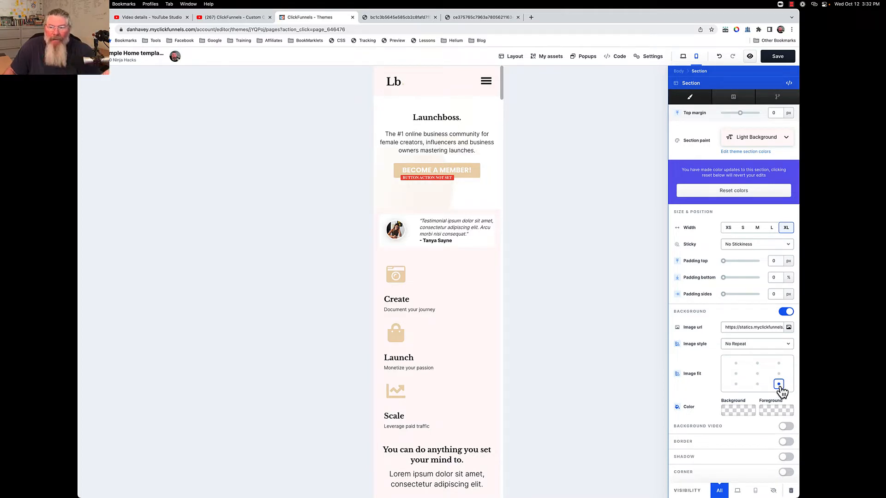
left_click(736, 385)
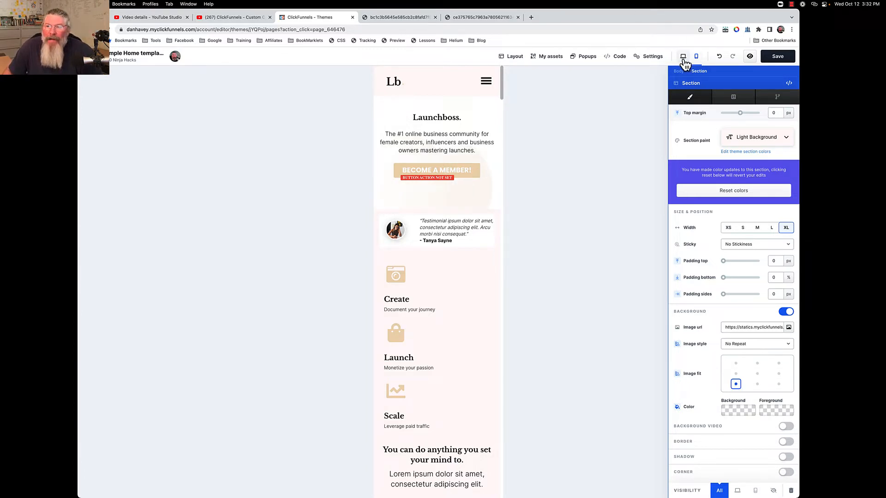
In desktop view, examine the desktop hero row's width and background settings, and look over the Launchboss row below it.
left_click(683, 56)
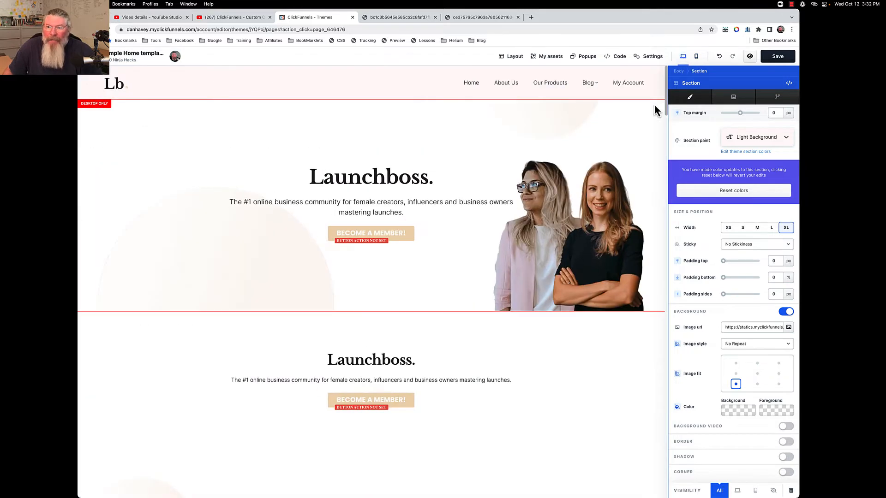
left_click(632, 141)
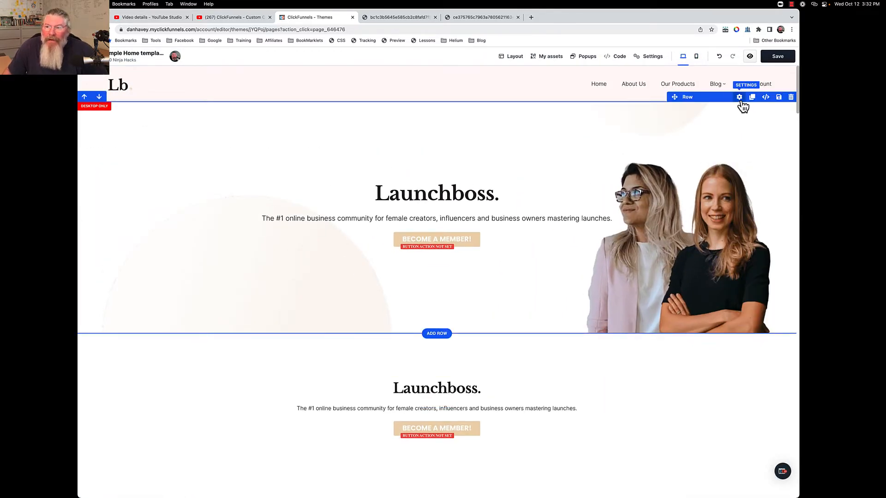
left_click(739, 98)
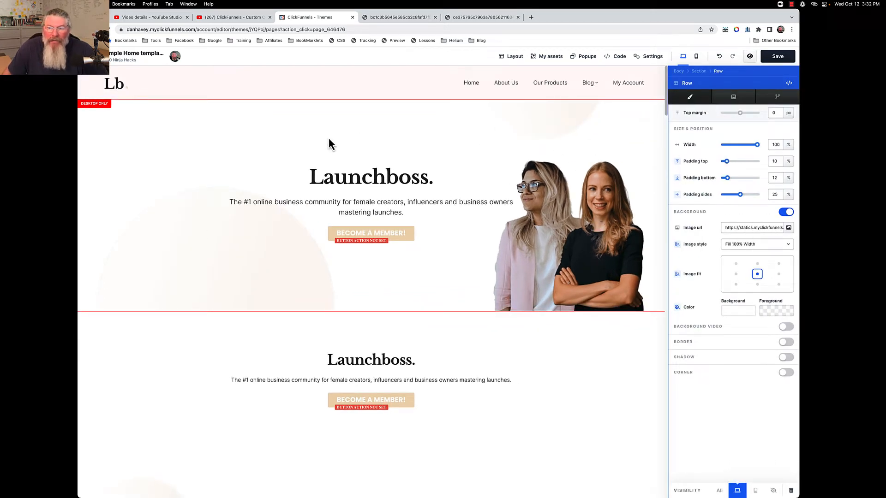
left_click(788, 145)
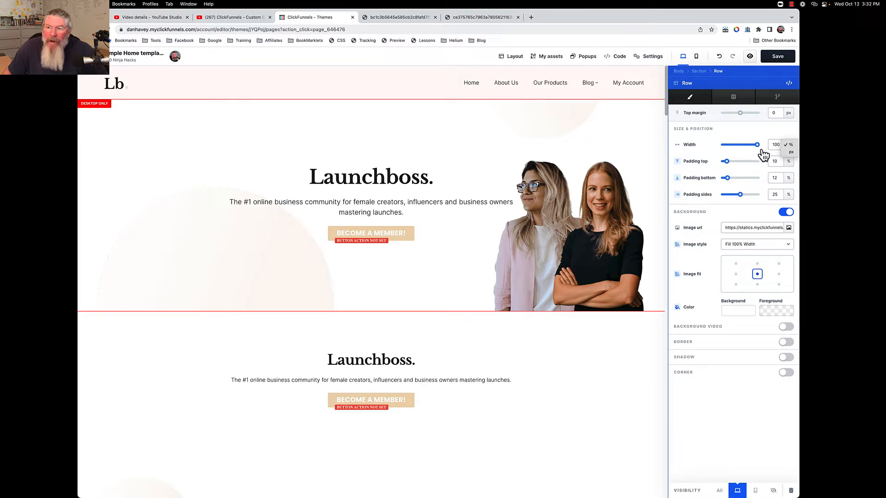
left_click(578, 383)
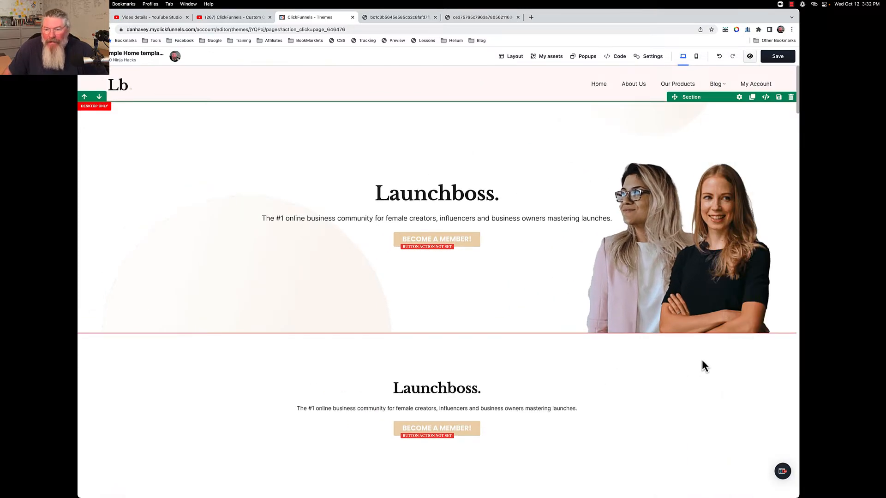
left_click(635, 351)
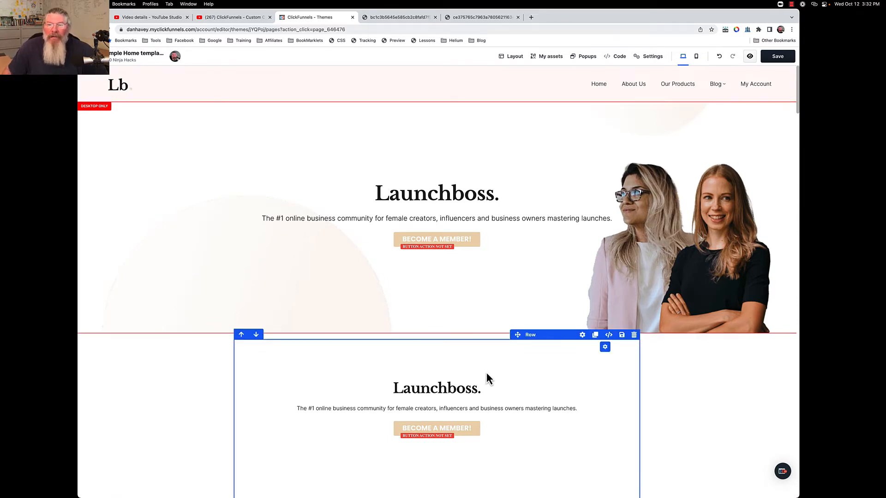
scroll(511, 293, "down", 5)
scroll(511, 293, "up", 5)
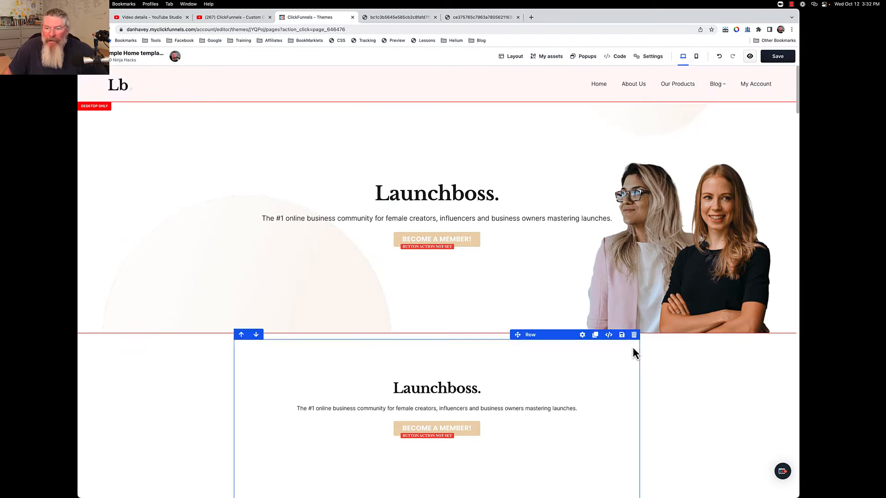
In mobile view, override the Launchboss headline's typography style, and check the theme's typography style guide.
left_click(695, 58)
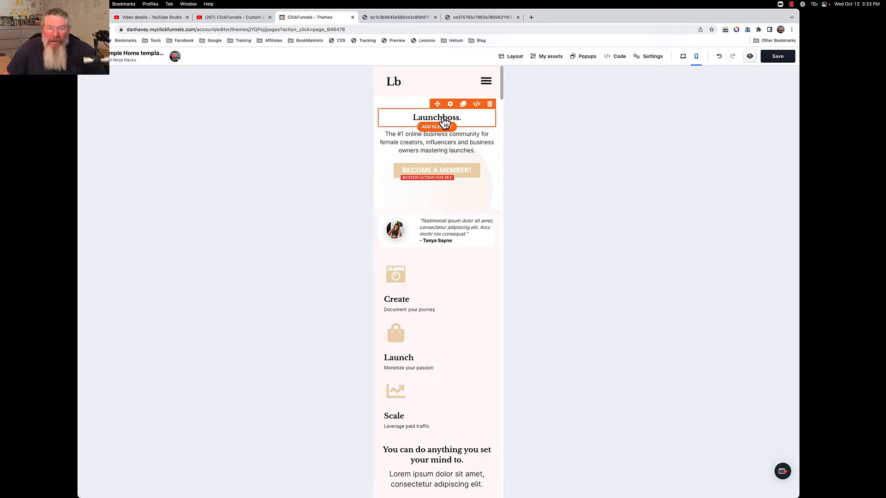
left_click(450, 104)
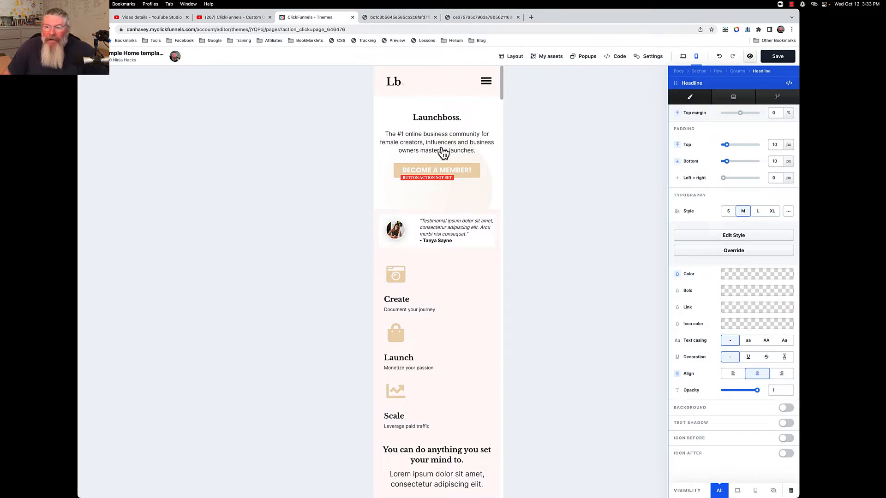
left_click(738, 253)
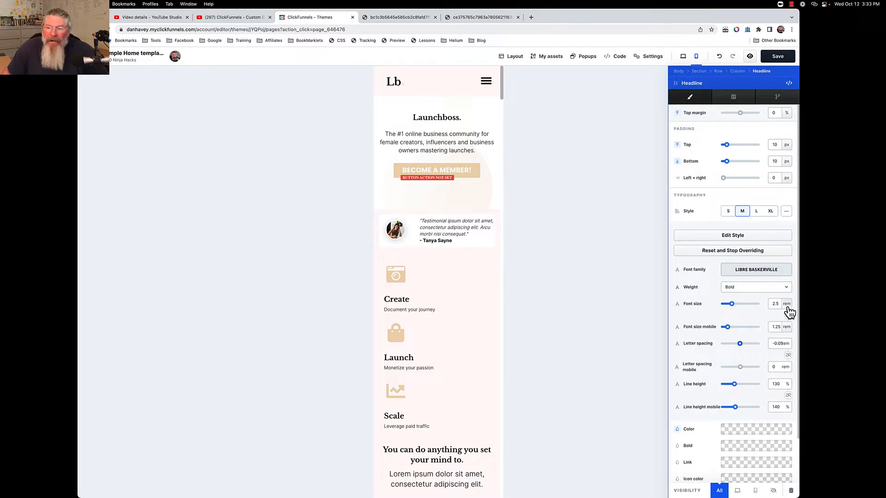
left_click(737, 252)
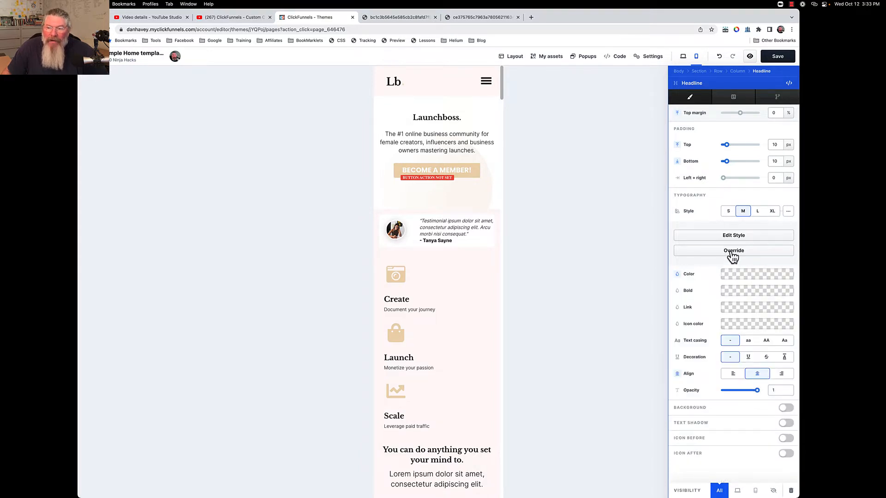
left_click(732, 253)
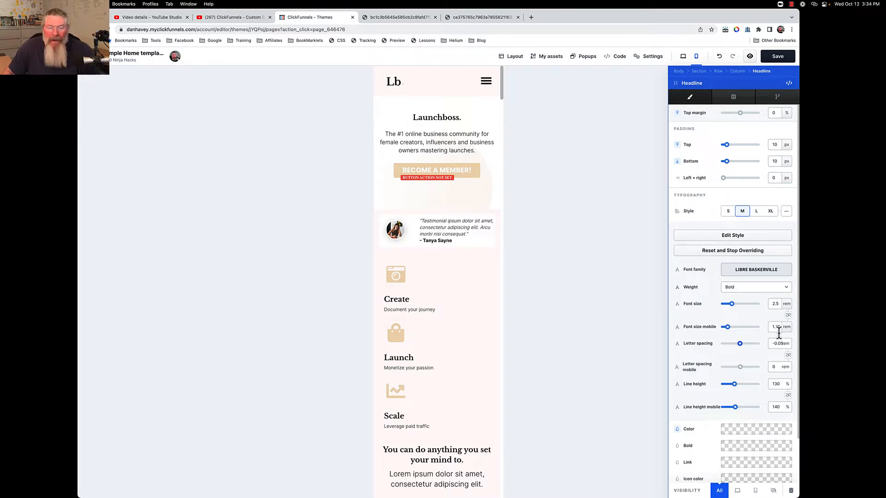
left_click(729, 240)
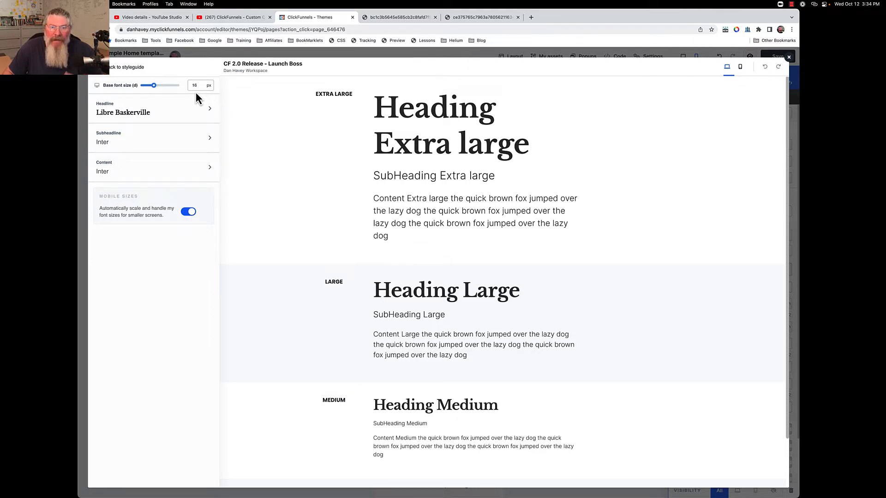
left_click(788, 58)
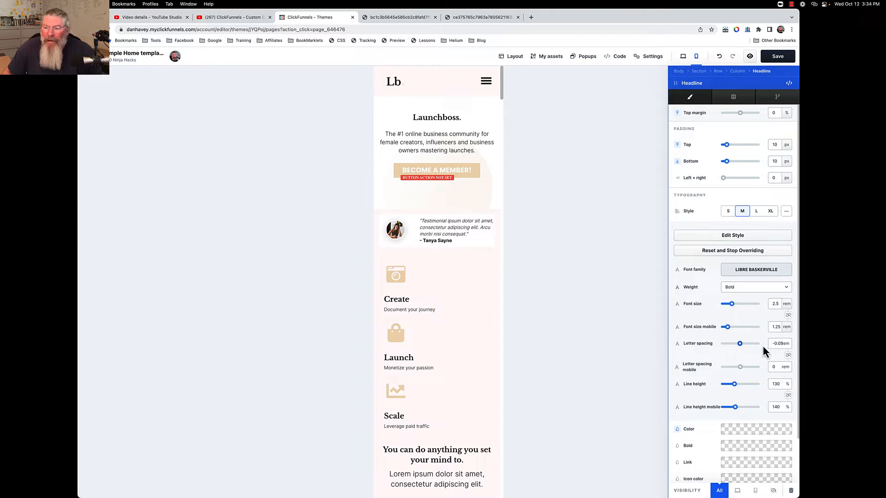
Set the Launchboss headline's mobile font size to 46 px and its regular font size to 43 px.
left_click(787, 327)
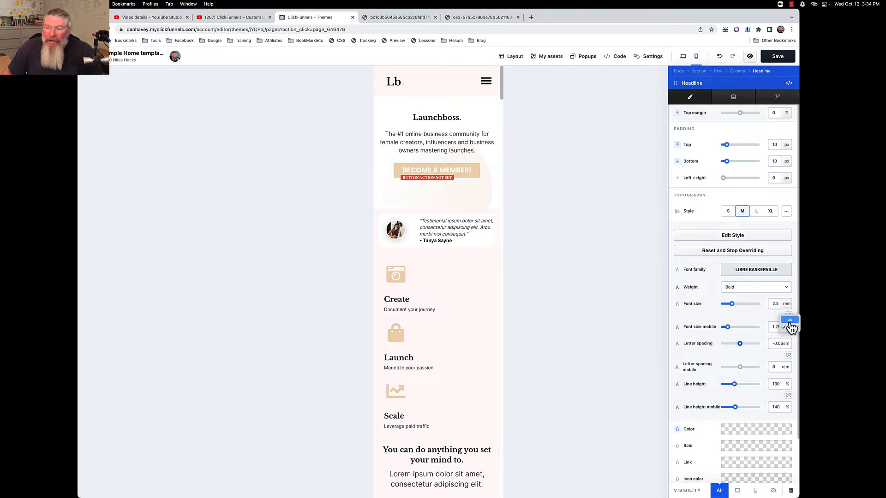
left_click(789, 320)
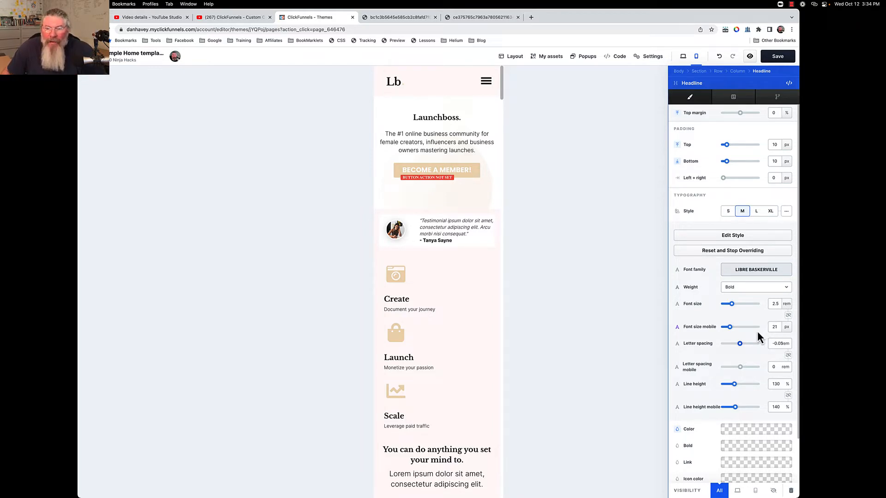
left_click_drag(730, 328, 744, 330)
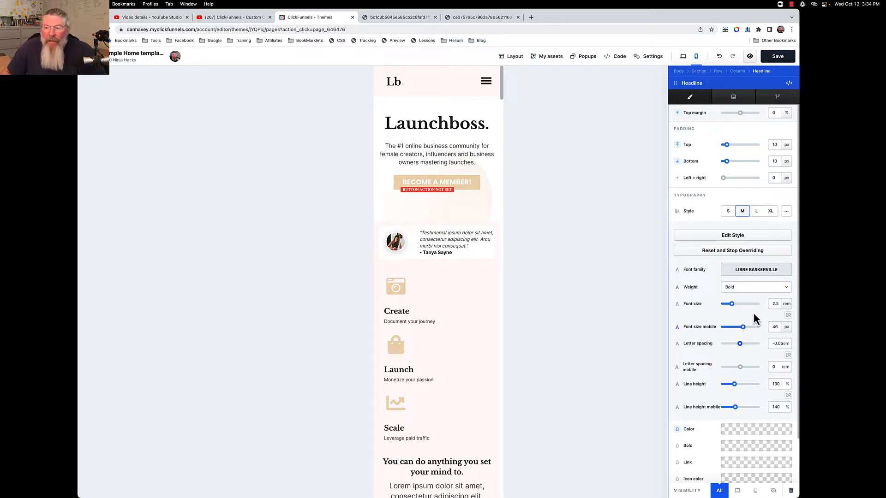
left_click(789, 309)
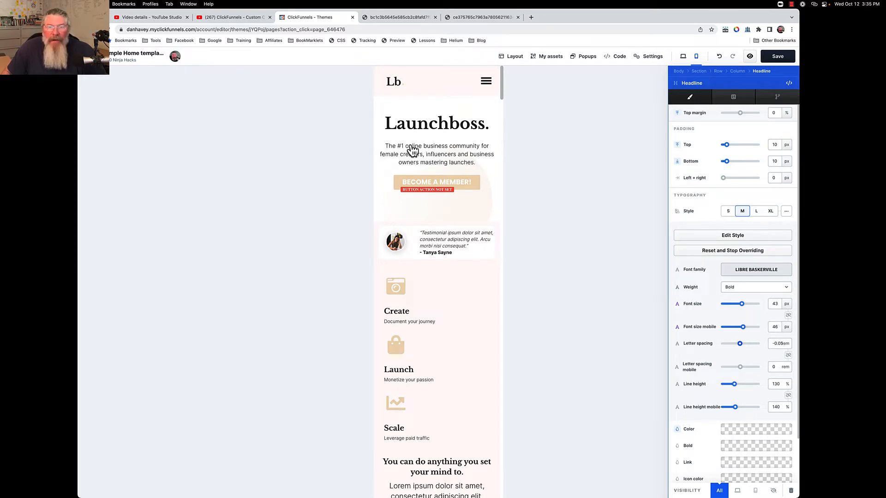
Override the typography style of the paragraph under the Launchboss headline and set its mobile font size to 20 px.
left_click(413, 153)
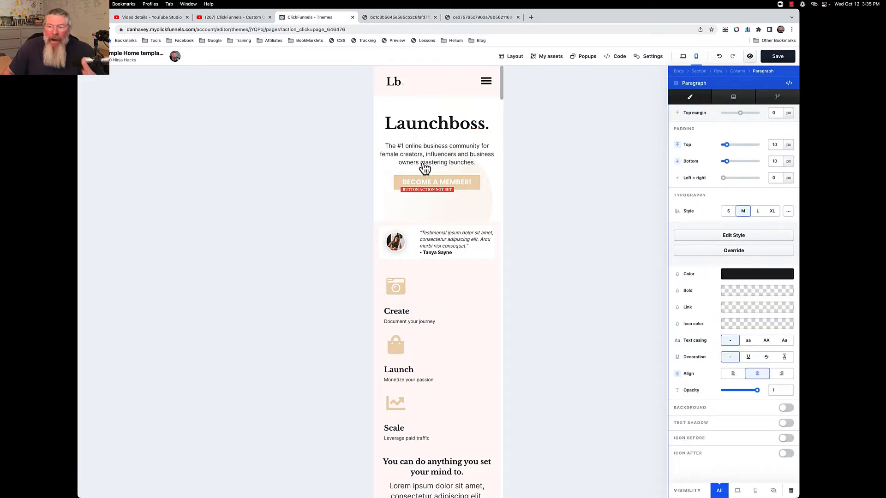
left_click(726, 253)
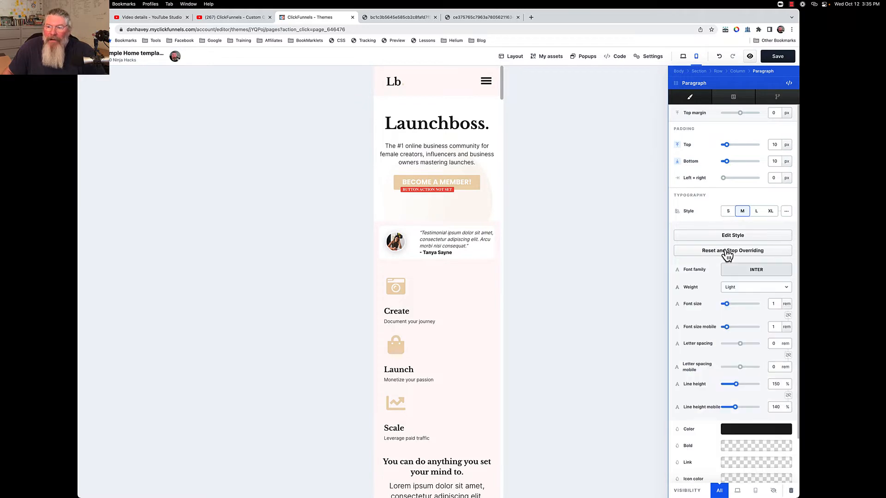
left_click(786, 327)
left_click(789, 320)
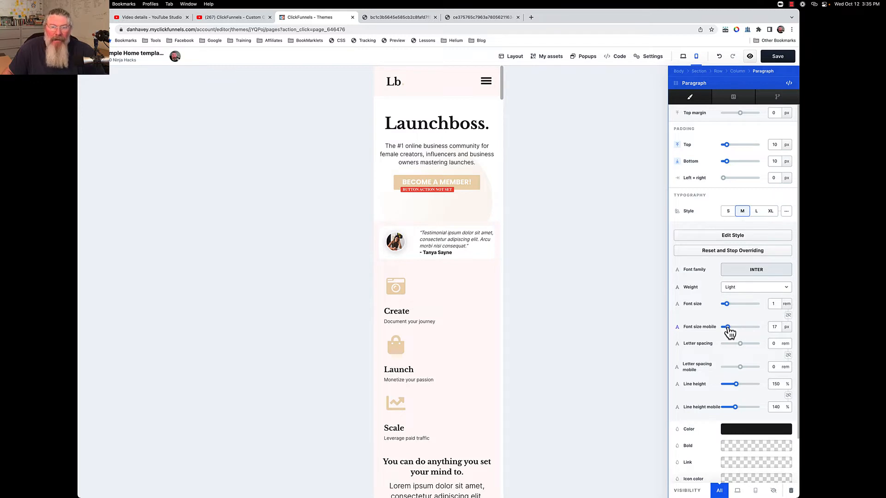
left_click_drag(729, 328, 729, 331)
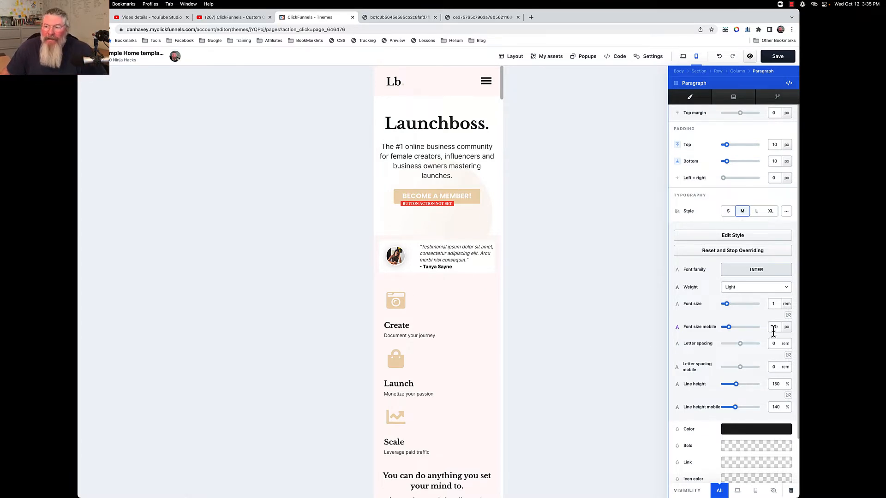
Try a mobile font size of 19 px for the paragraph under the Launchboss headline.
left_click(778, 328)
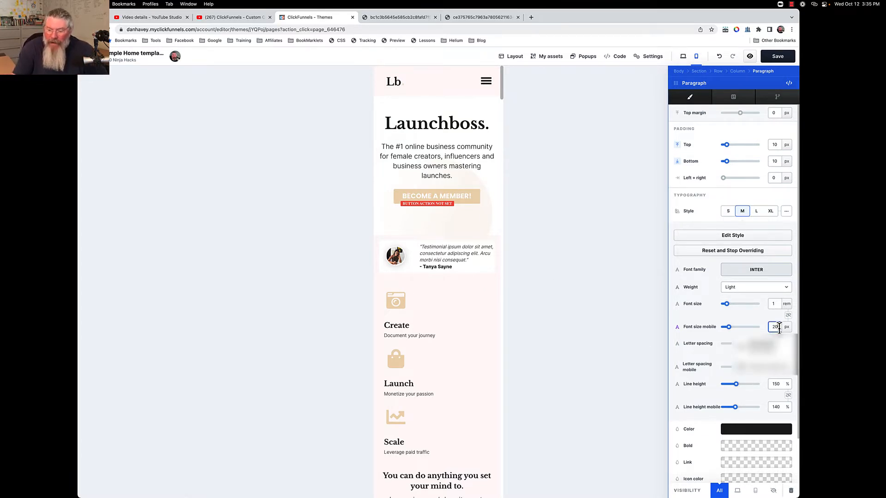
type("60")
key("BackSpace")
key("BackSpace")
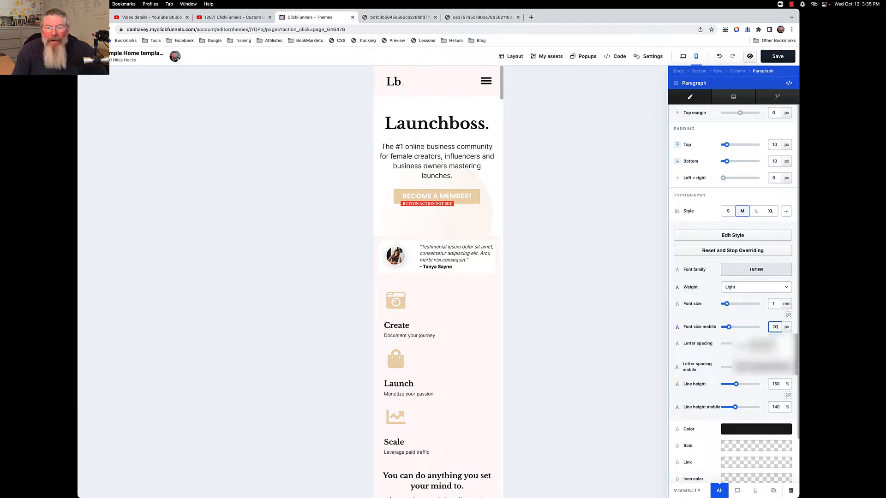
type("60")
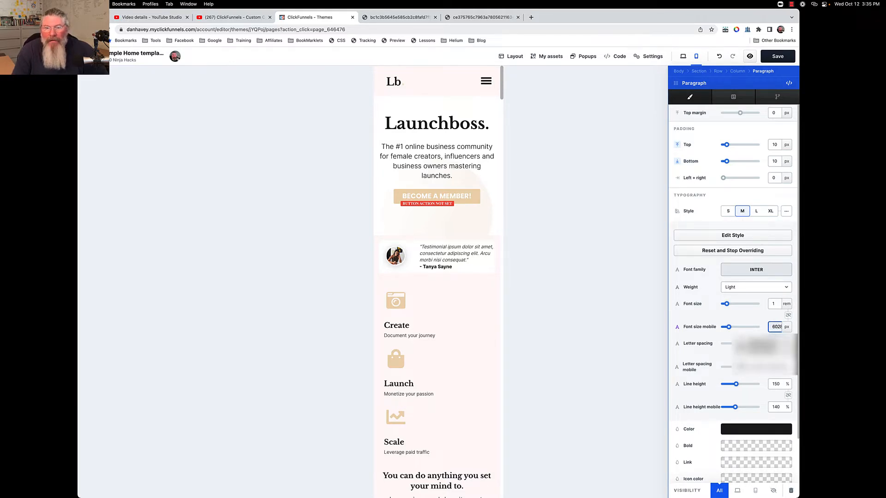
key("BackSpace")
key("BackSpace")
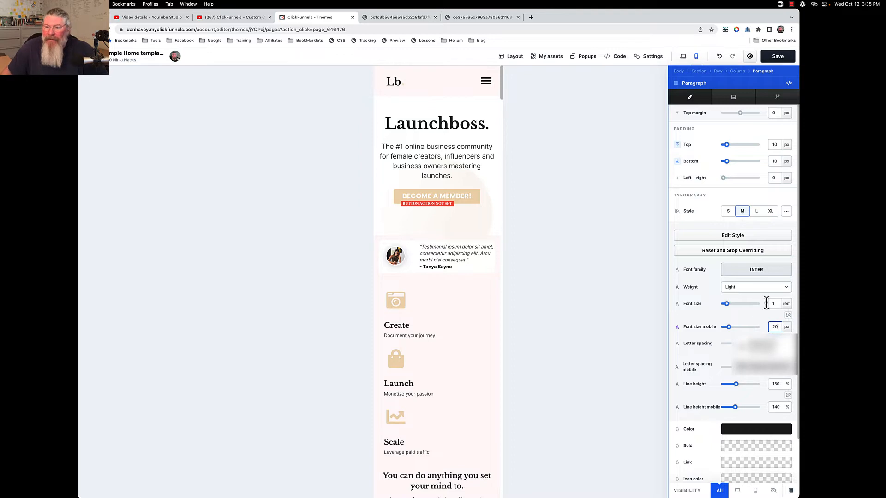
key("BackSpace")
key("BackSpace")
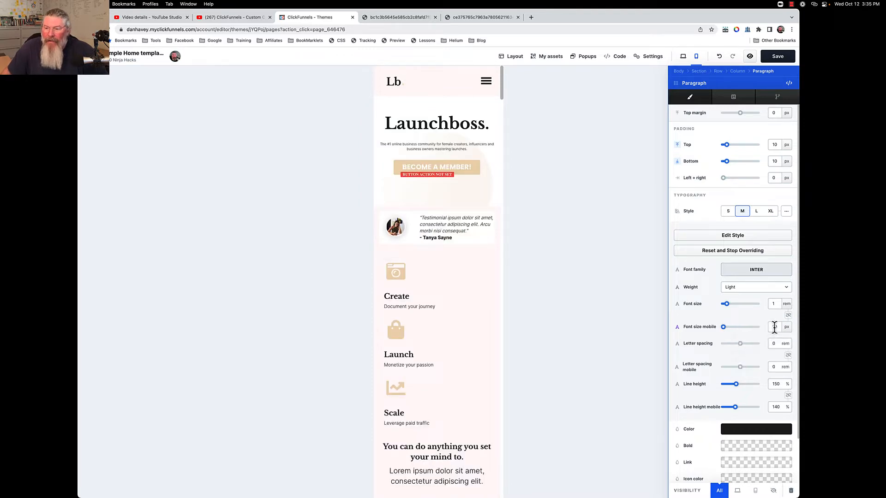
left_click(774, 326)
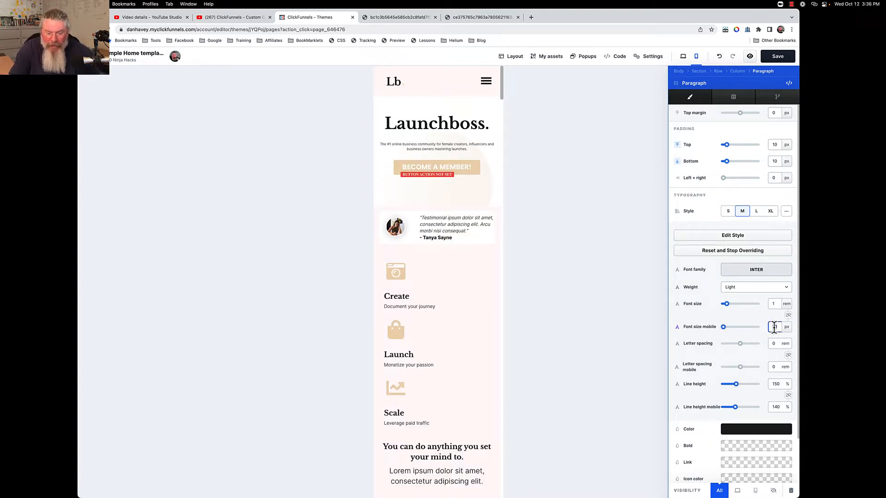
type("18")
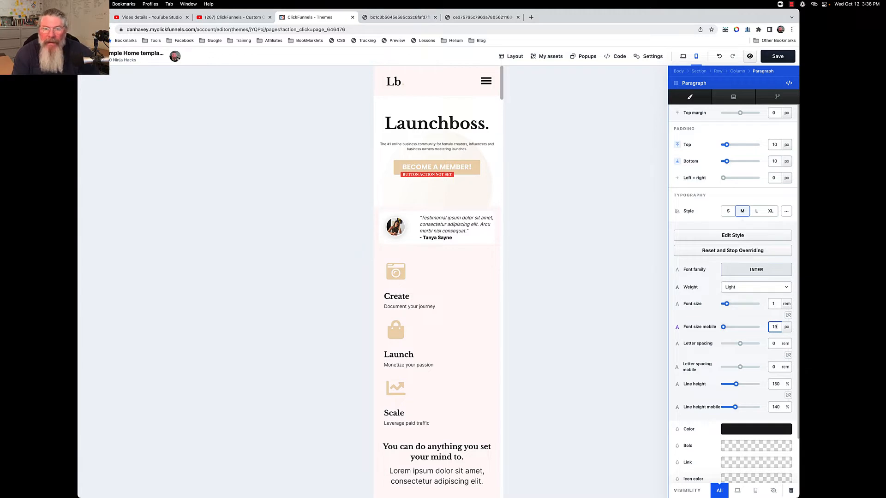
left_click(752, 320)
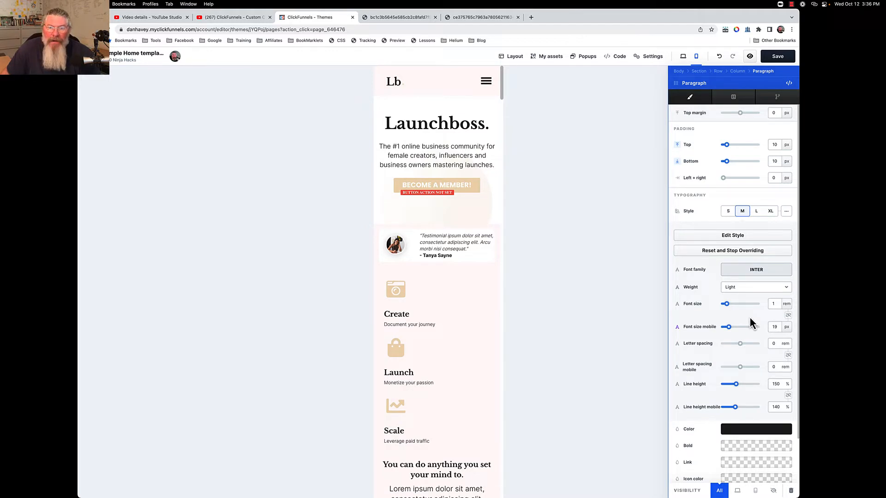
Set the paragraph's mobile font size back to 20 px.
left_click(774, 327)
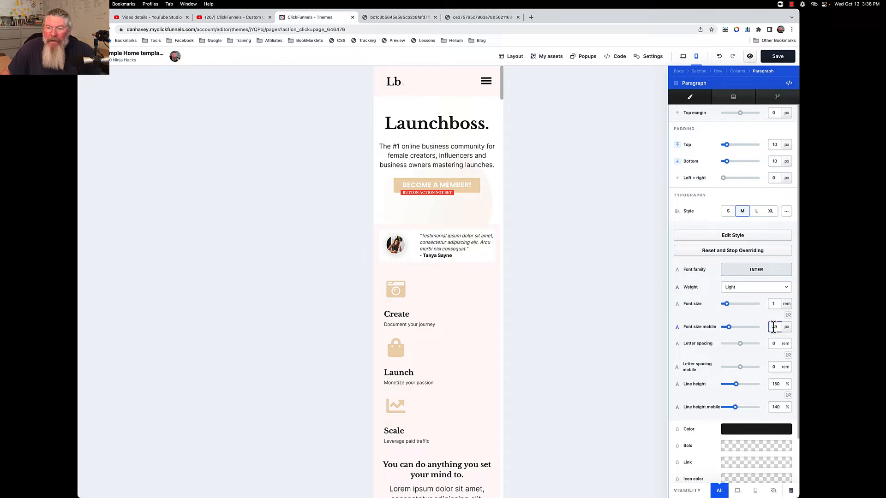
double_click(774, 327)
type("2")
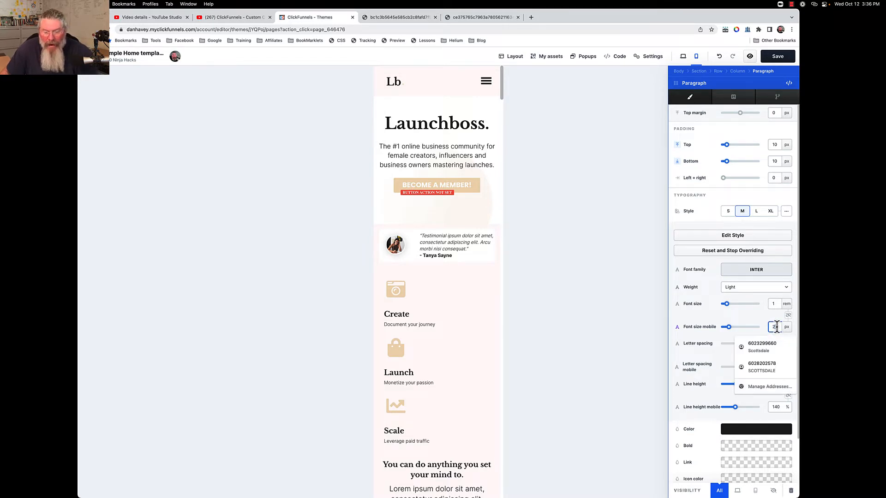
type("0")
key("Return")
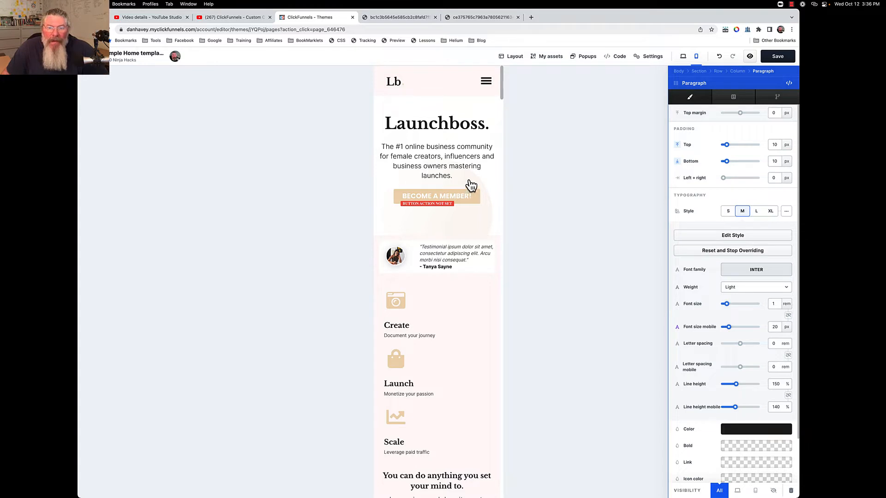
Clone the paragraph under the Launchboss headline and set the copy's visibility to mobile only.
left_click(468, 184)
mouse_move(444, 164)
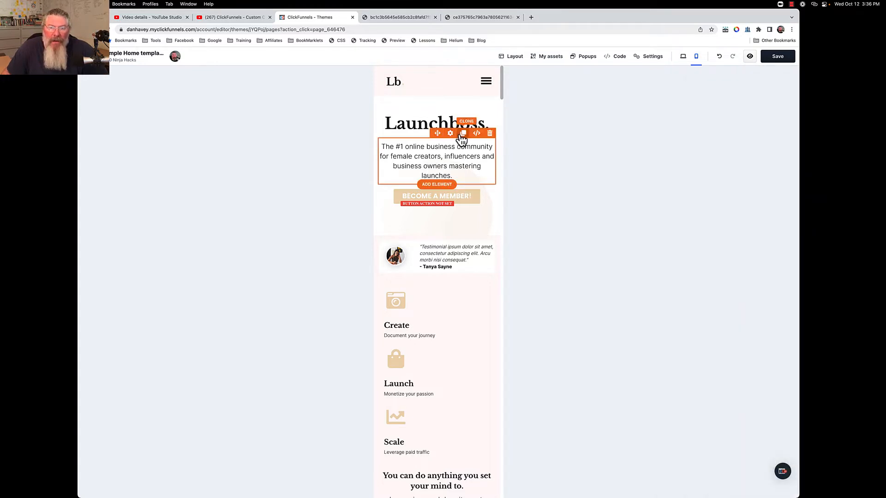
left_click(463, 135)
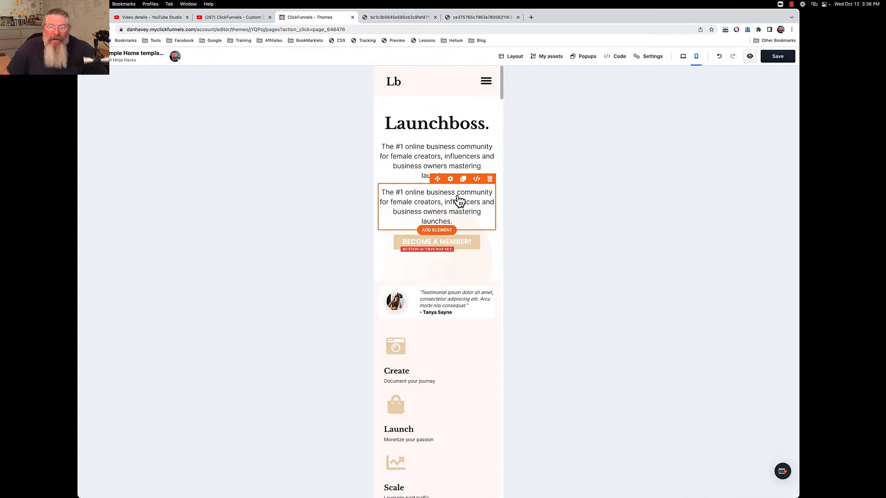
left_click(453, 182)
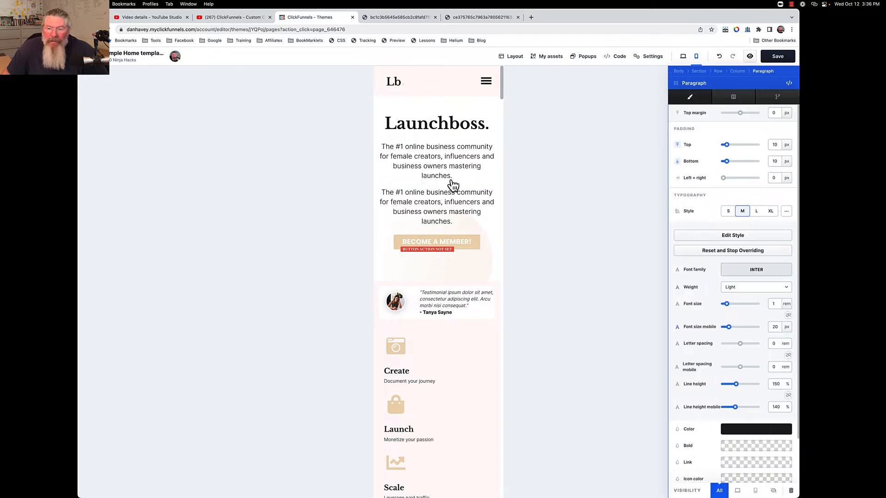
left_click(755, 492)
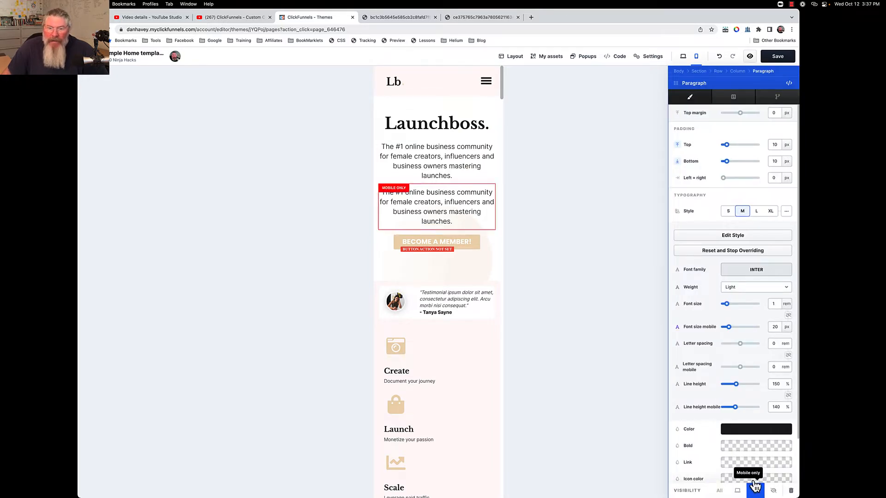
Set the original paragraph's visibility to desktop only.
left_click(456, 172)
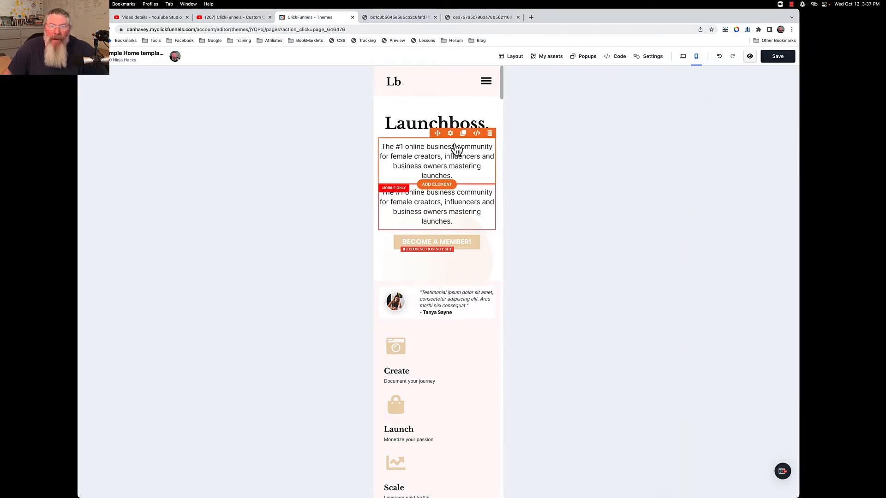
left_click(451, 135)
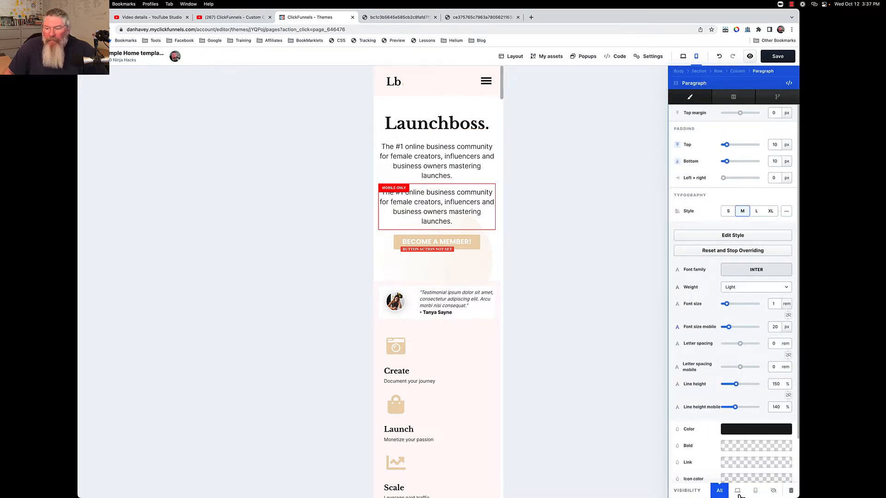
left_click(737, 490)
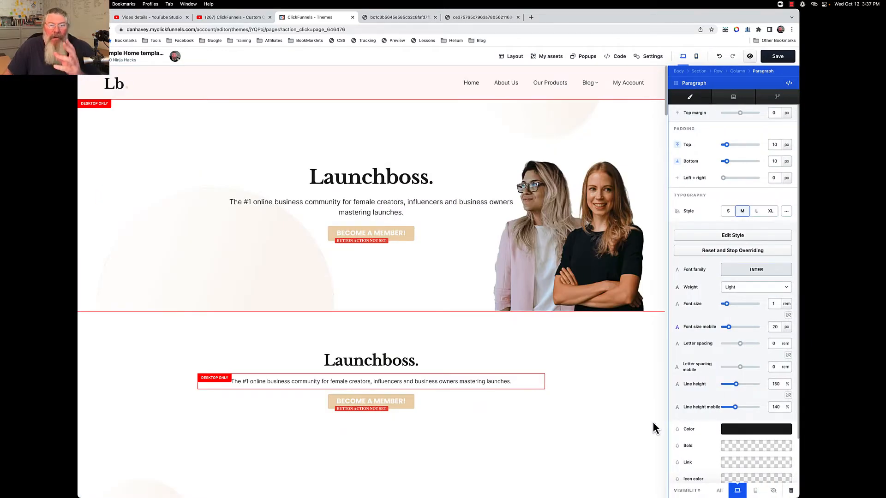
In mobile view, set the mobile-only paragraph's font weight to Bold and its font family to Roboto.
left_click(697, 57)
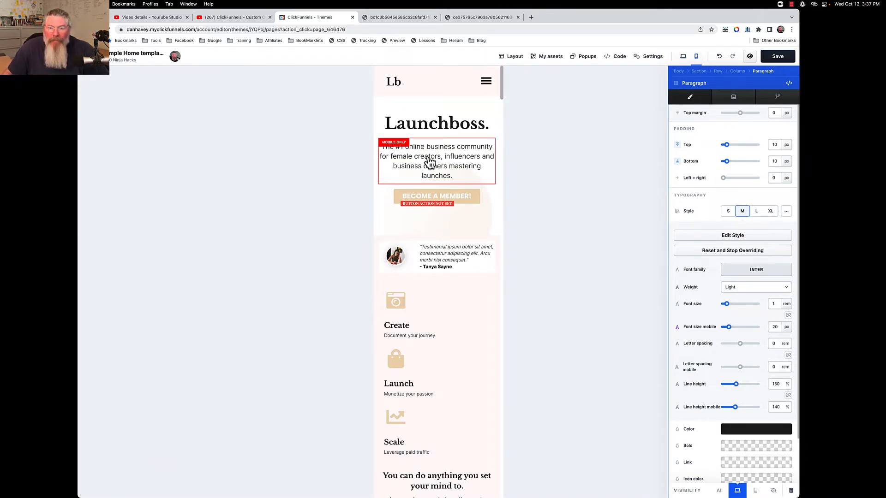
left_click(522, 192)
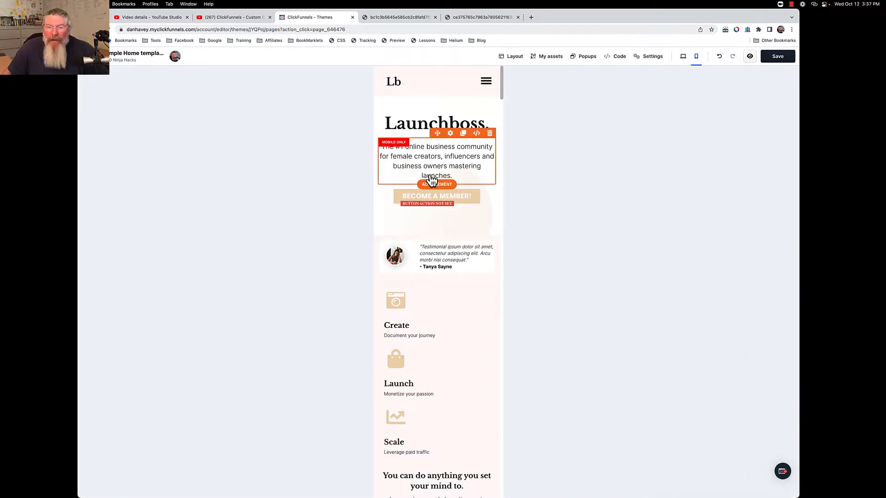
left_click(431, 180)
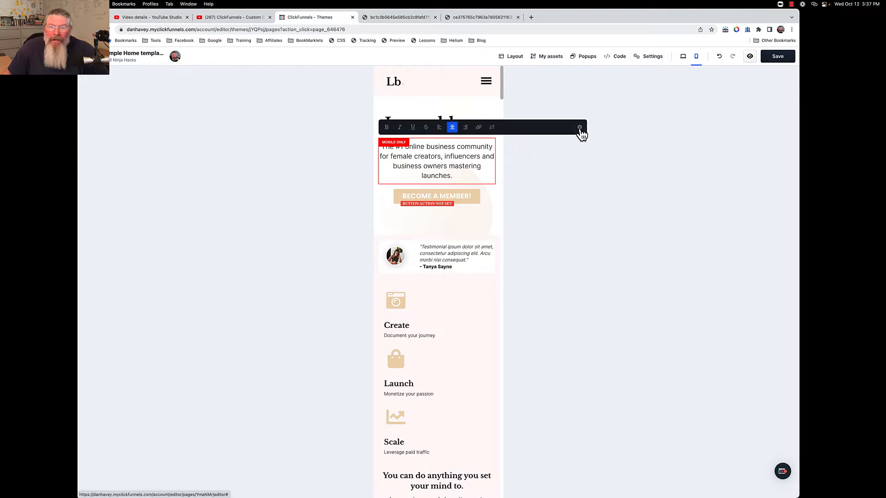
left_click(580, 129)
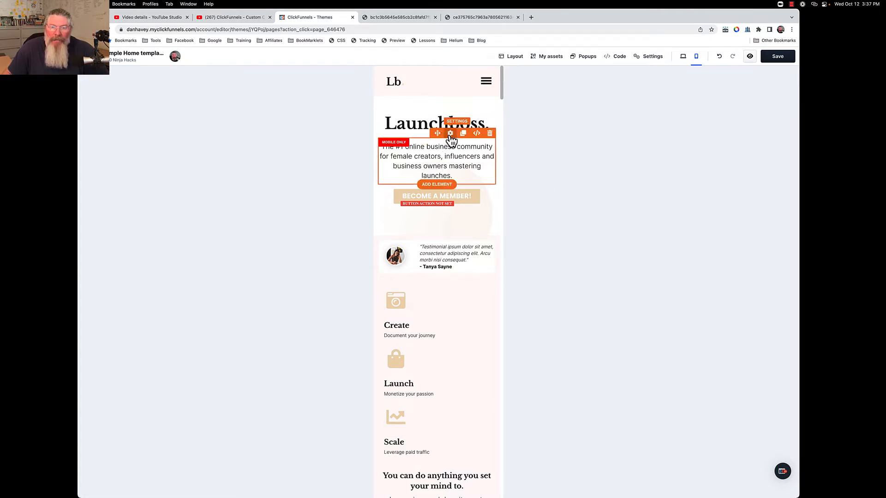
left_click(450, 133)
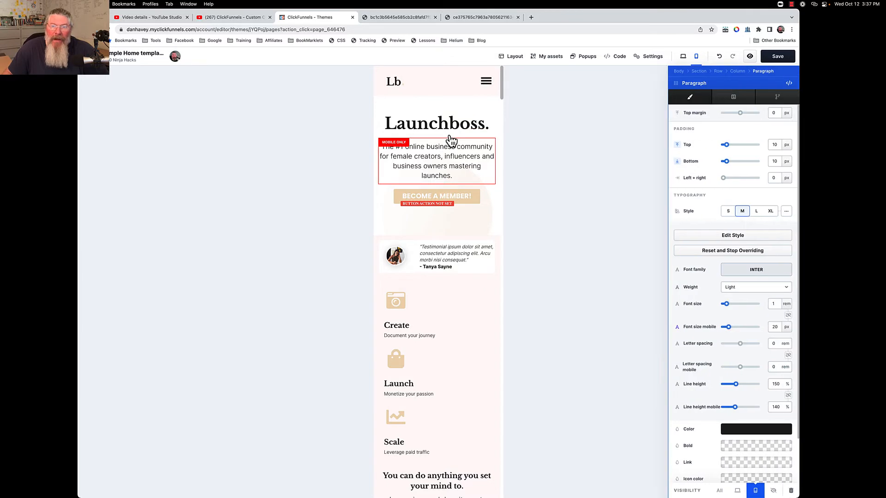
left_click(746, 289)
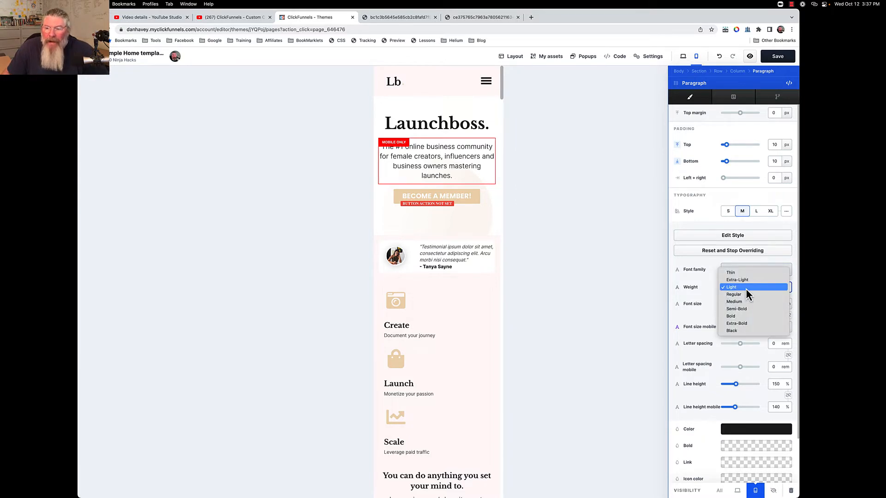
left_click(740, 316)
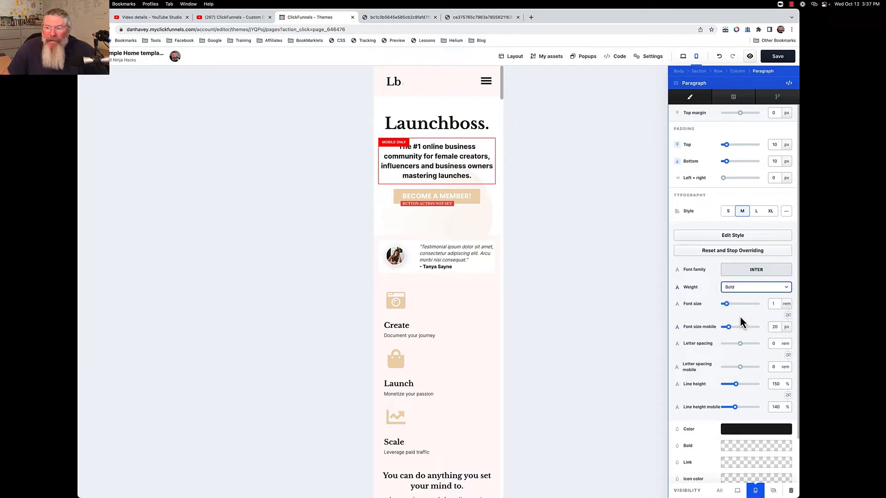
left_click(751, 272)
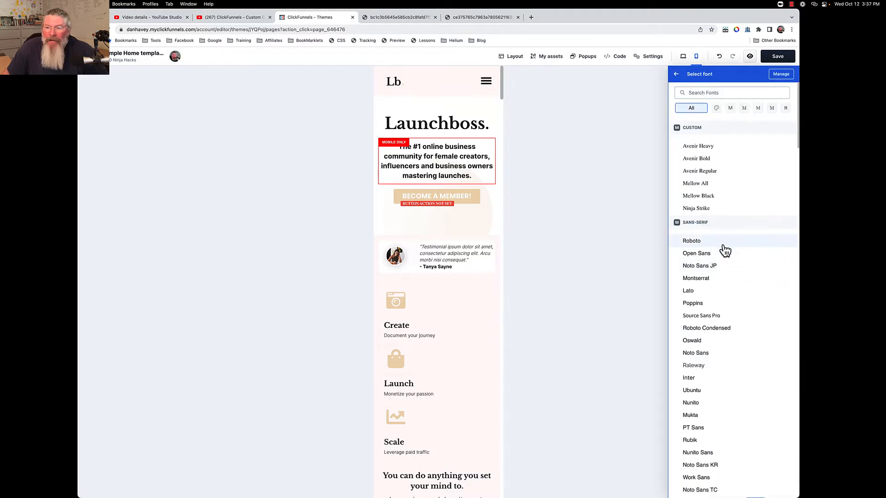
left_click(692, 241)
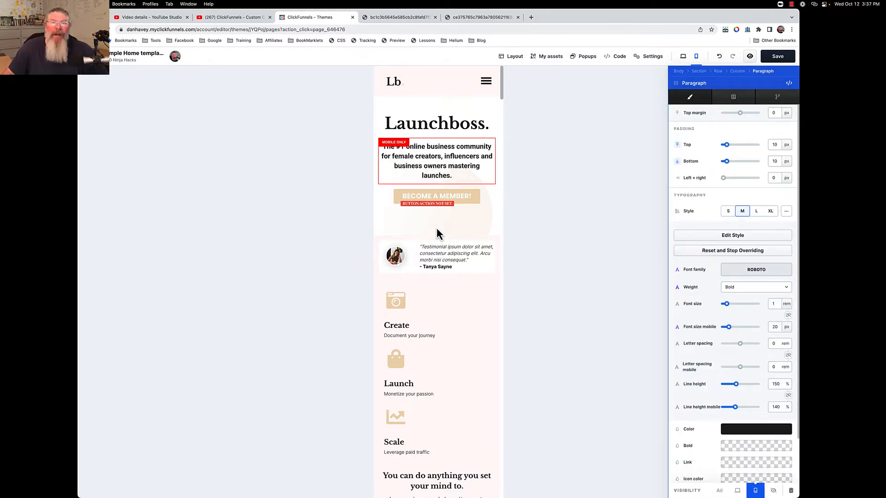
key("Escape")
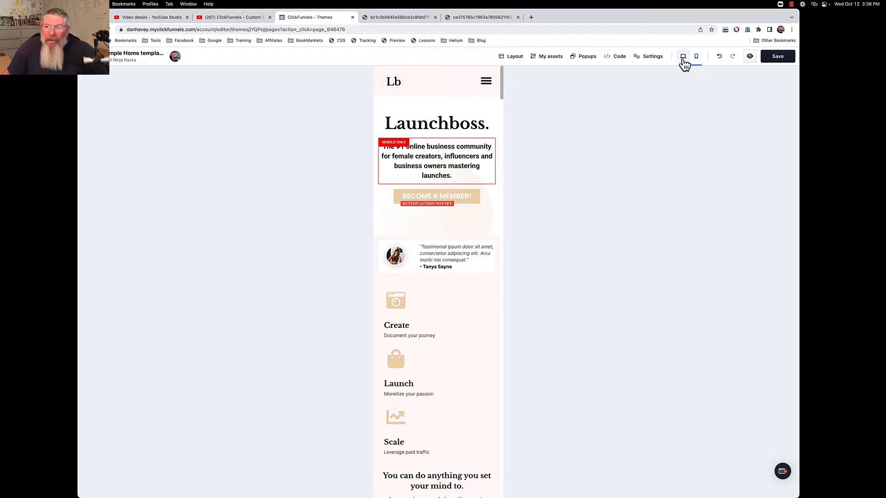
Hide the second Launchboss row on desktop so it appears on mobile only, and return to the desktop view.
left_click(683, 59)
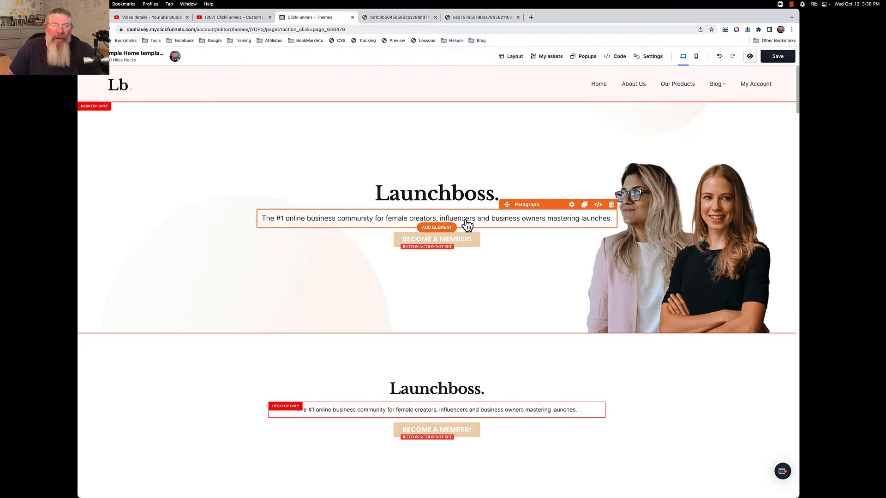
scroll(466, 241, "down", 4)
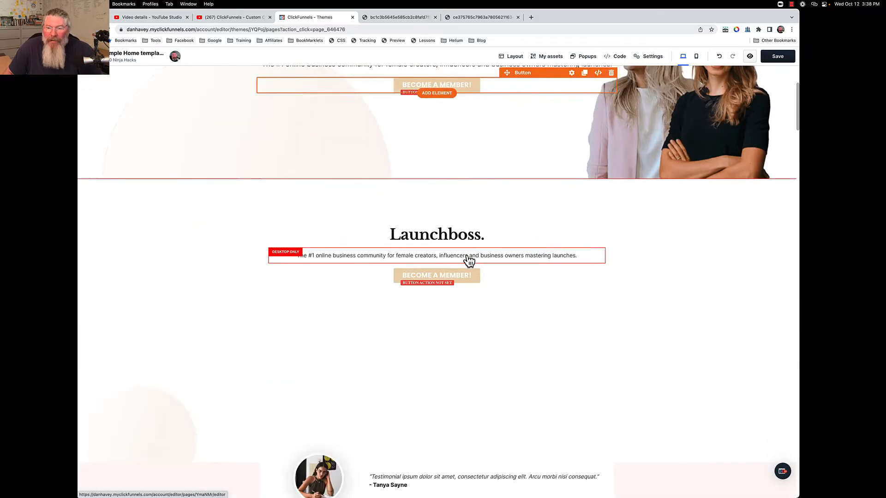
left_click(510, 57)
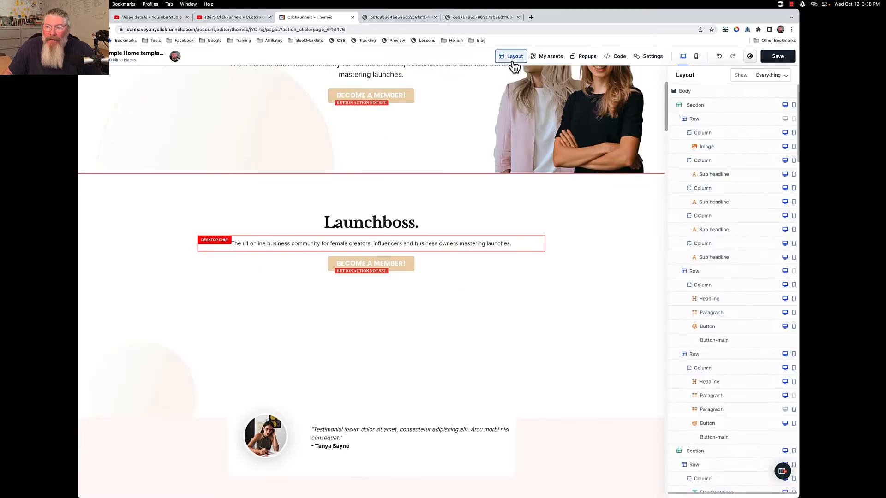
left_click(785, 354)
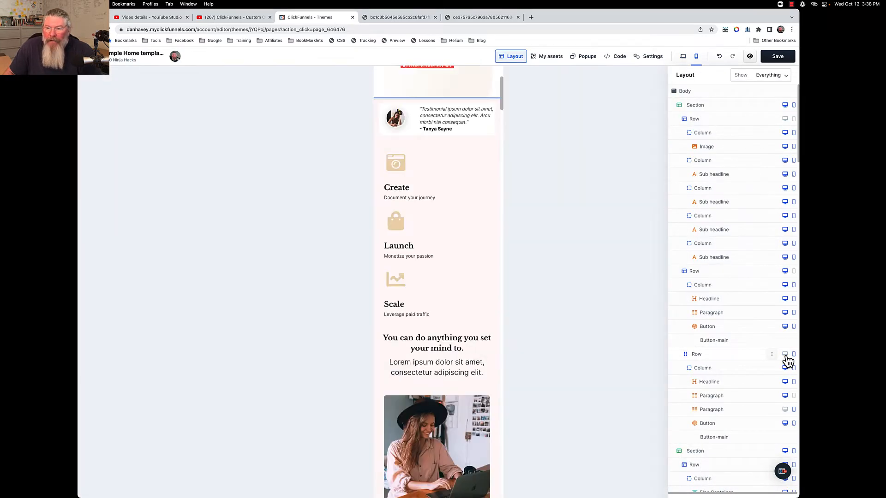
left_click(529, 207)
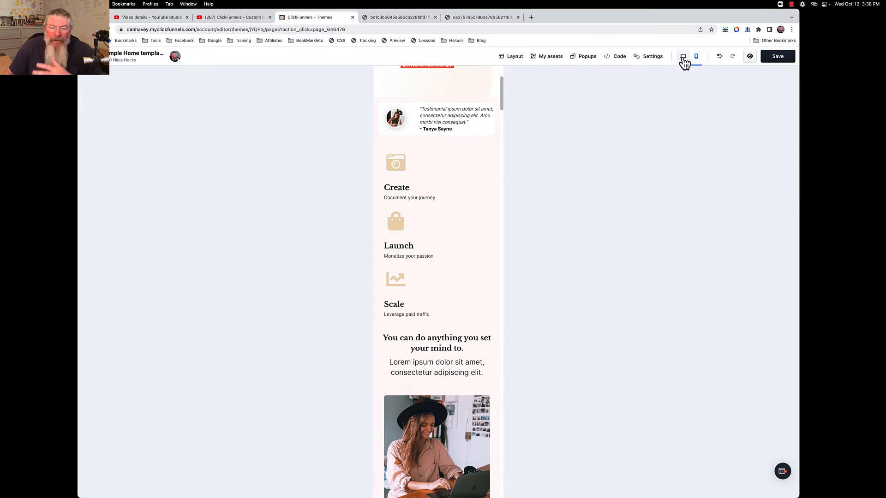
left_click(683, 57)
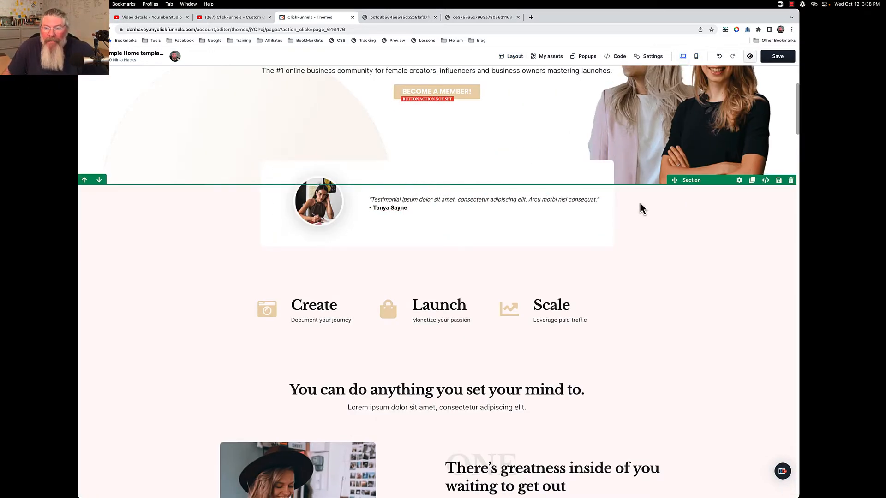
Examine the settings of the testimonial section and of the flex container holding the testimonial.
left_click(739, 180)
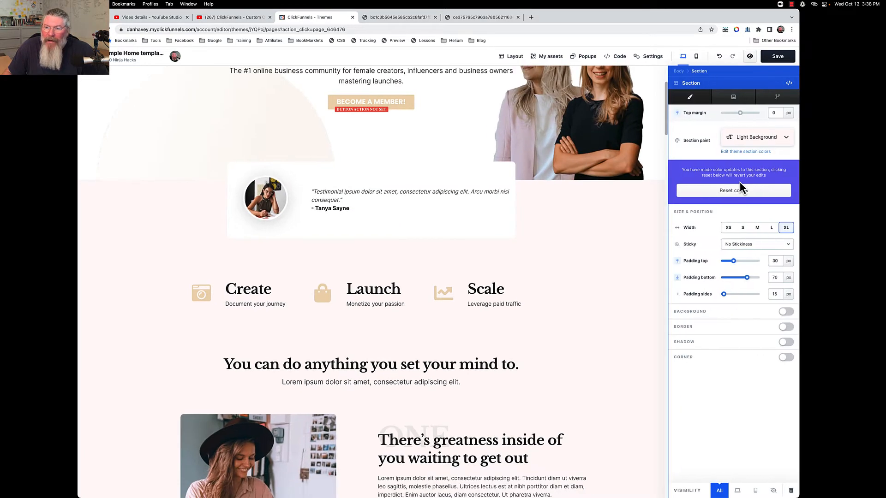
left_click(610, 252)
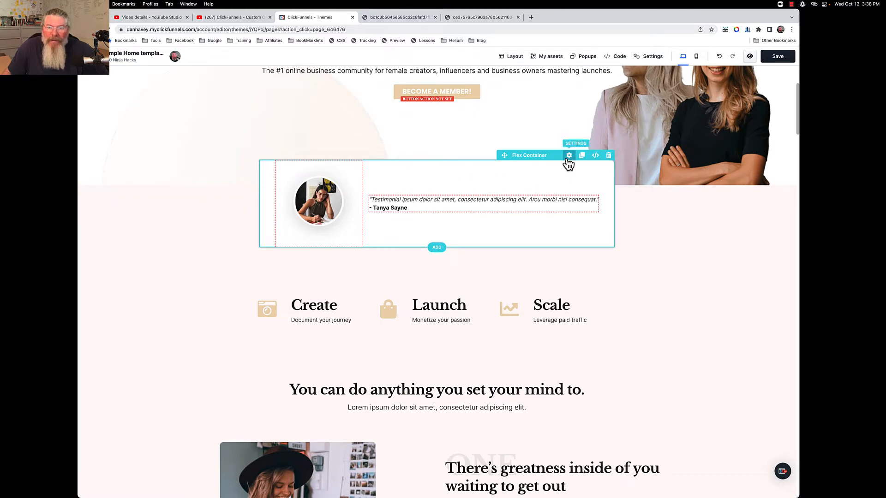
left_click(568, 155)
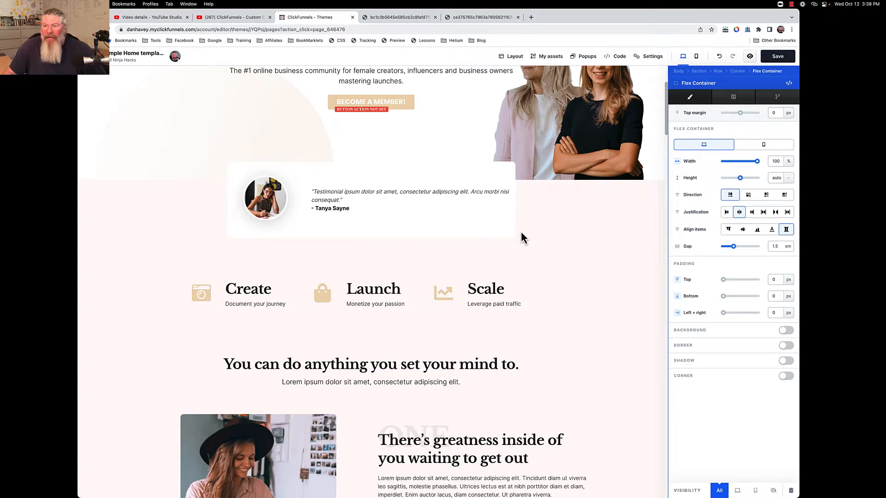
left_click(497, 226)
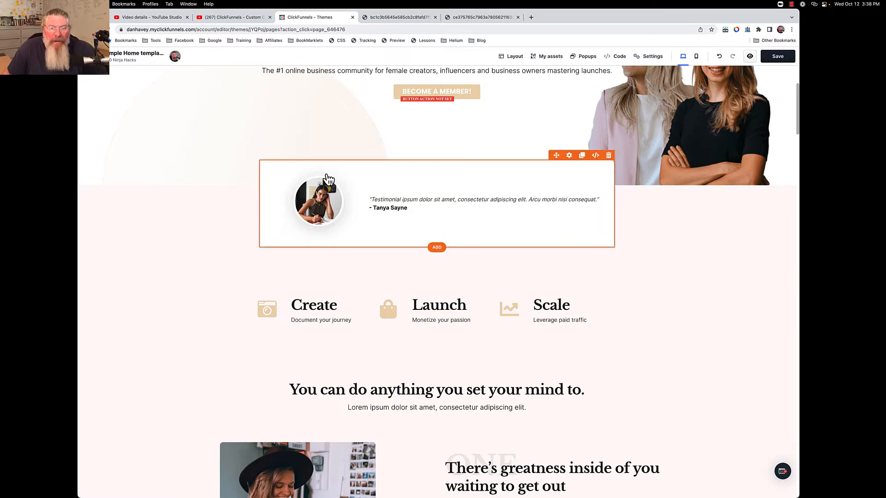
Examine the flex child settings of the testimonial's image and sub headline, and compare them with their parent flex container's settings.
left_click(339, 183)
left_click(345, 195)
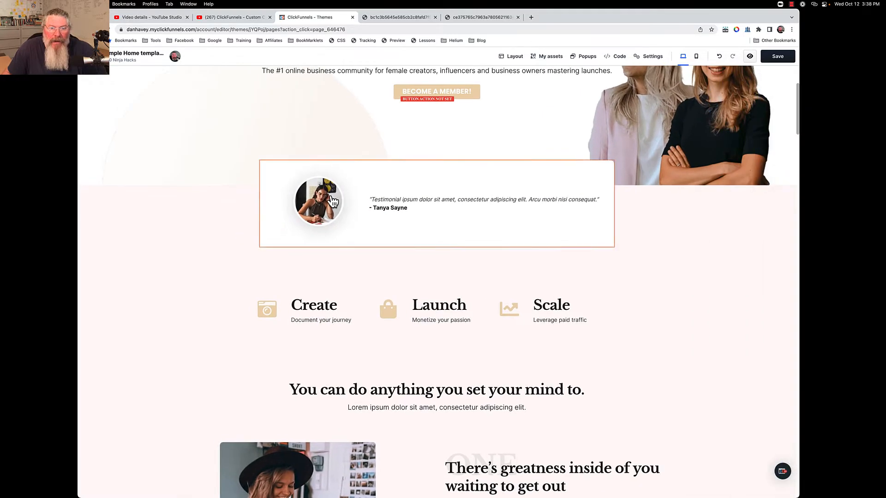
left_click(355, 181)
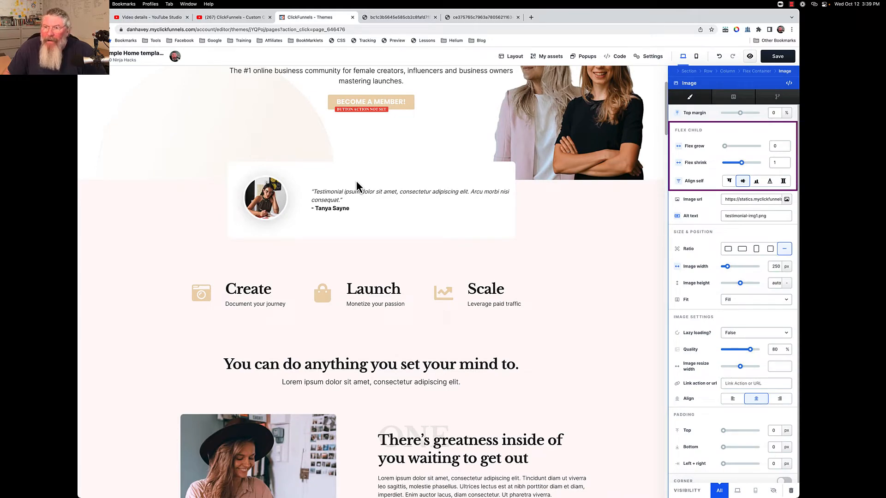
left_click(379, 184)
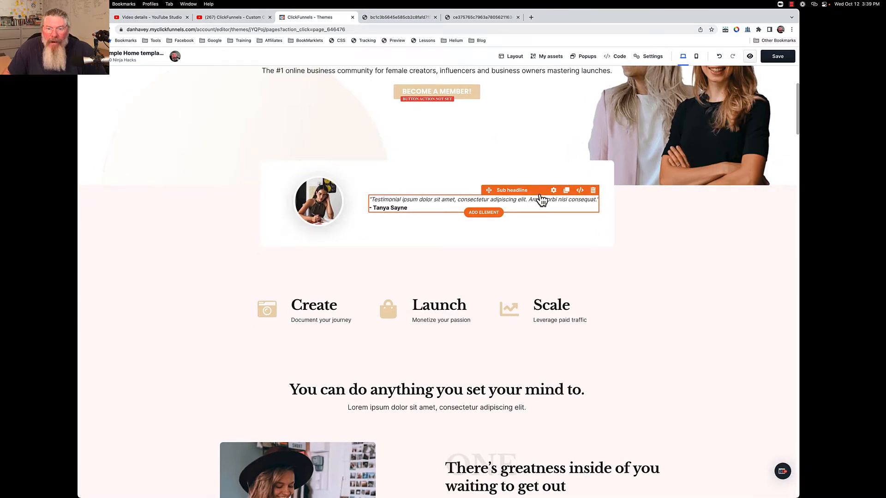
left_click(555, 198)
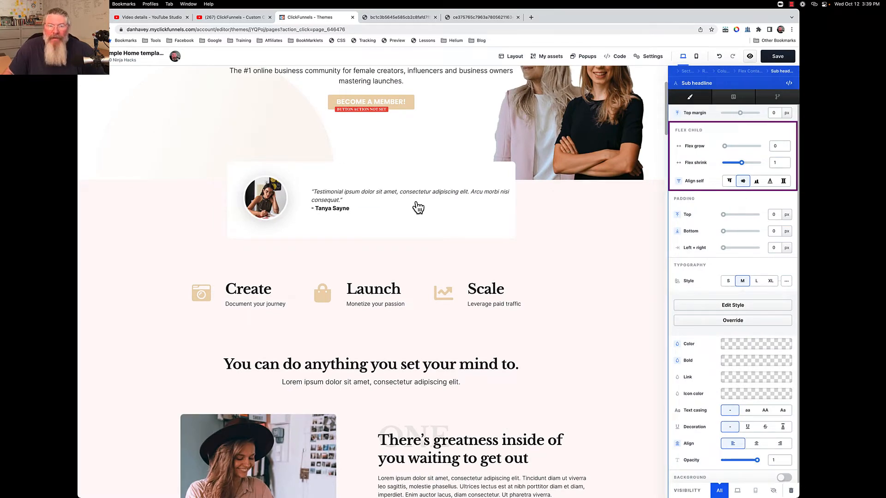
left_click(415, 206)
left_click(343, 203)
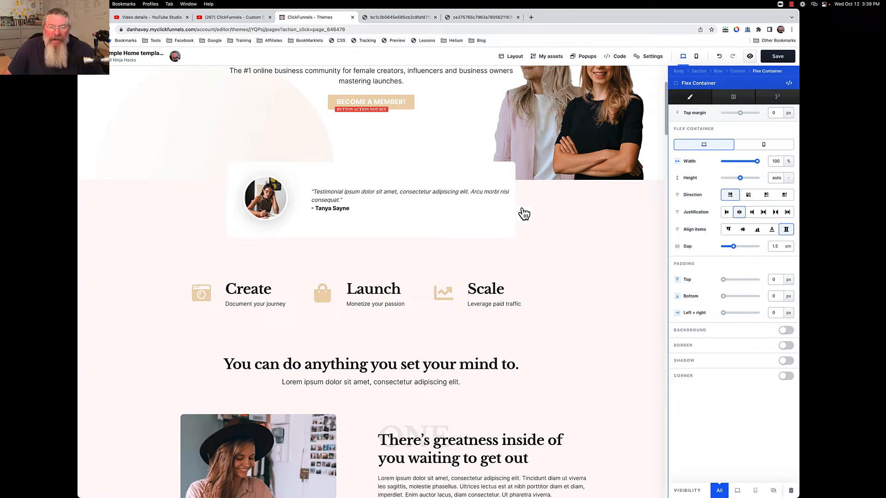
left_click(587, 210)
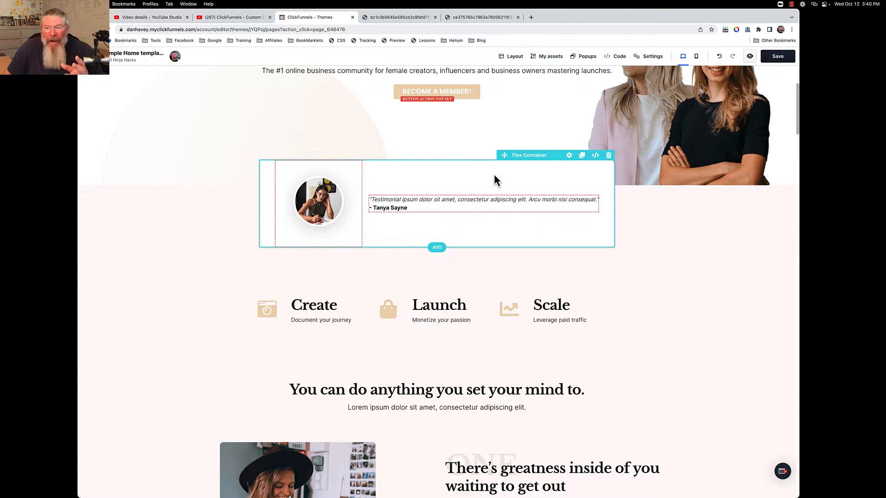
Check the top margin setting of the testimonial's flex container.
left_click(569, 156)
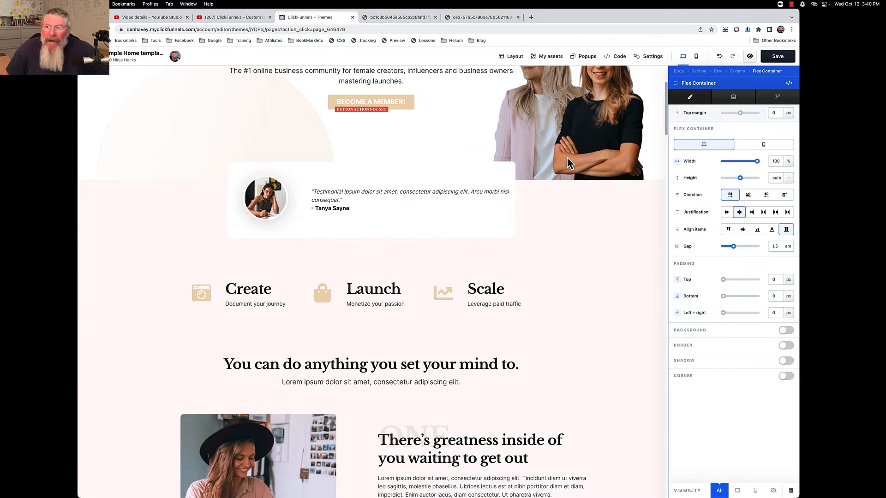
mouse_move(741, 114)
left_mouse_down()
mouse_move(748, 114)
mouse_move(741, 114)
left_mouse_up()
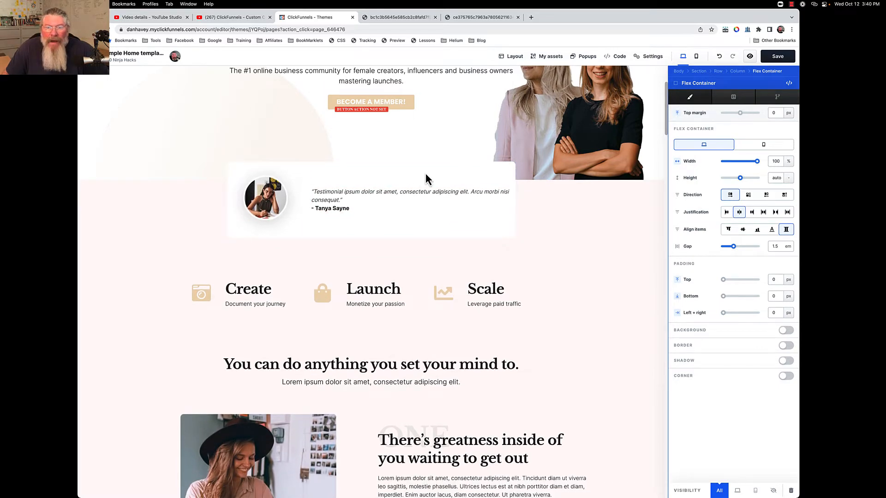
left_click(507, 175)
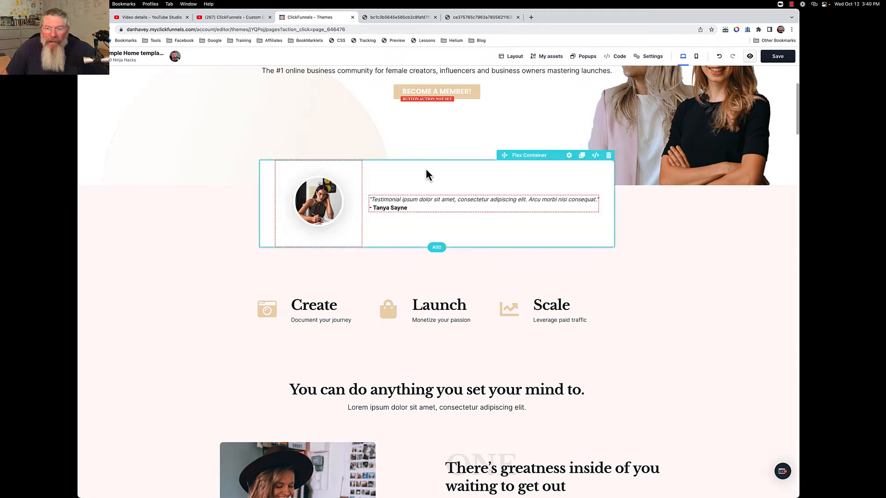
Locate the testimonial's parent row in the page's layout tree and examine its margin, width, background and corner settings.
left_click(511, 57)
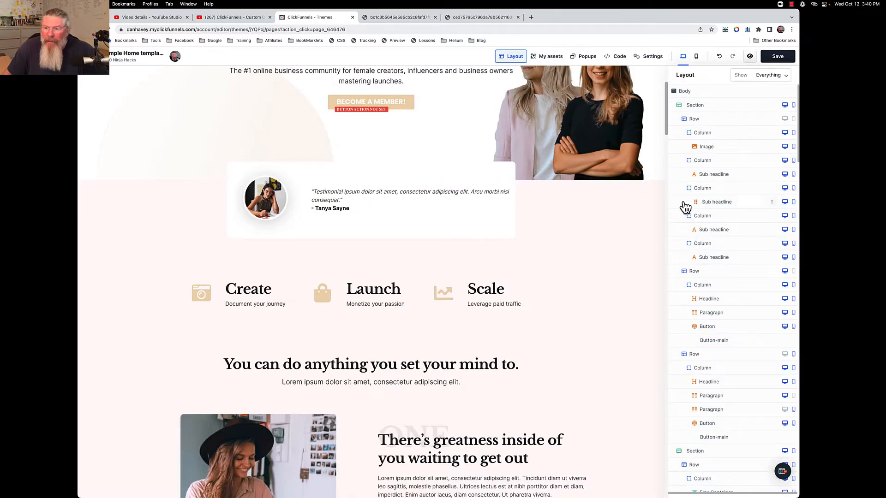
scroll(715, 273, "down", 4)
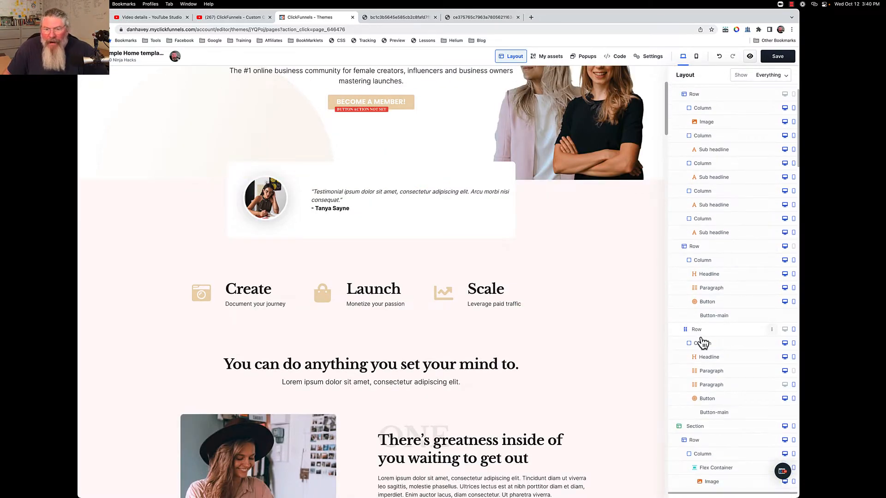
scroll(703, 342, "down", 1)
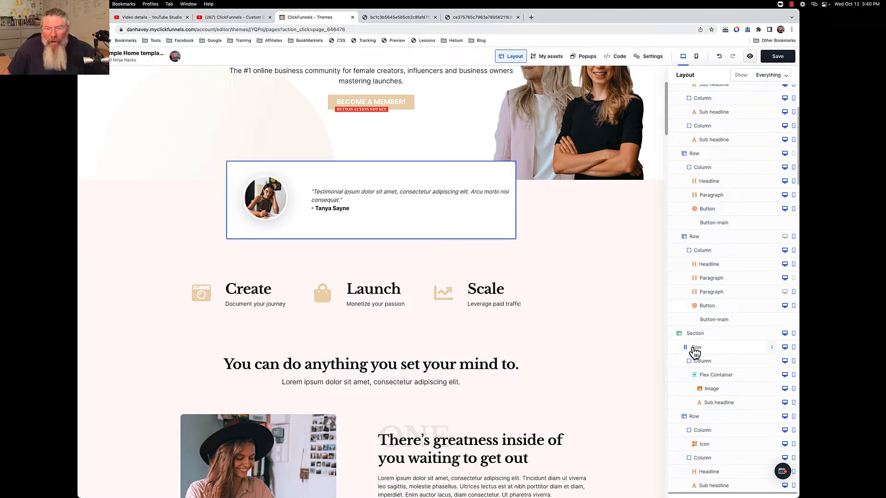
left_click(695, 350)
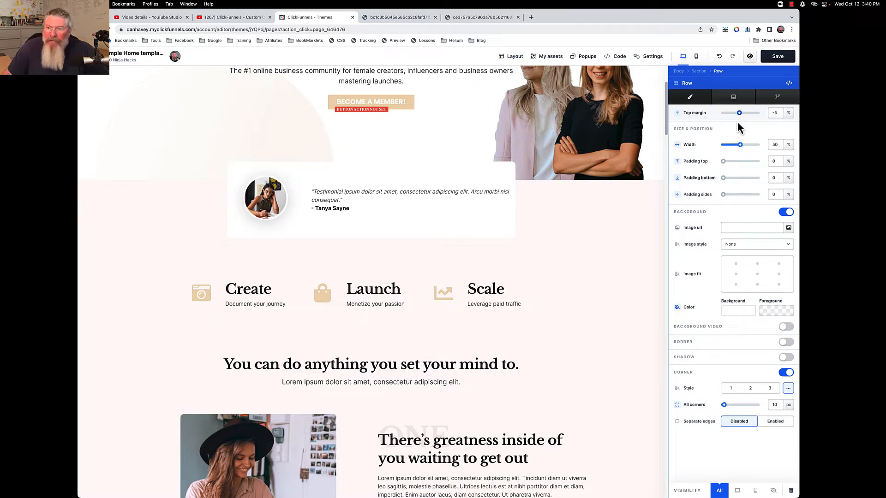
left_click(533, 223)
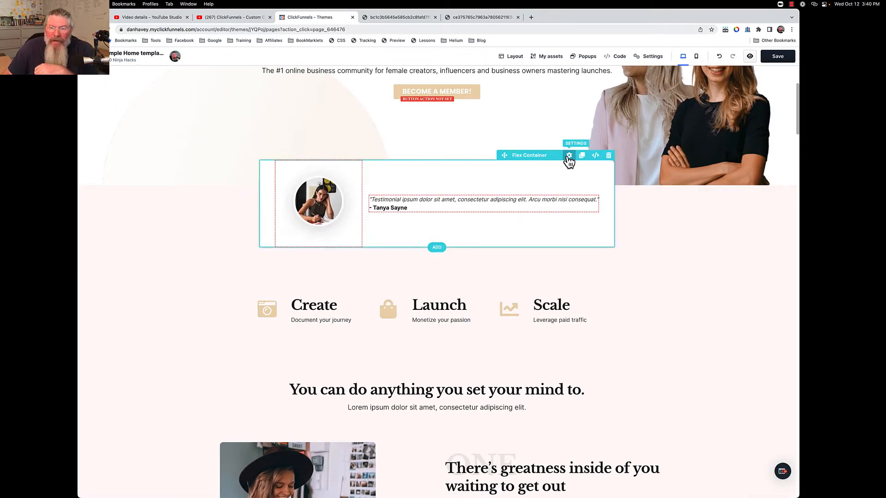
Trace the testimonial's flex container up through its column to the parent row's settings.
left_click(567, 157)
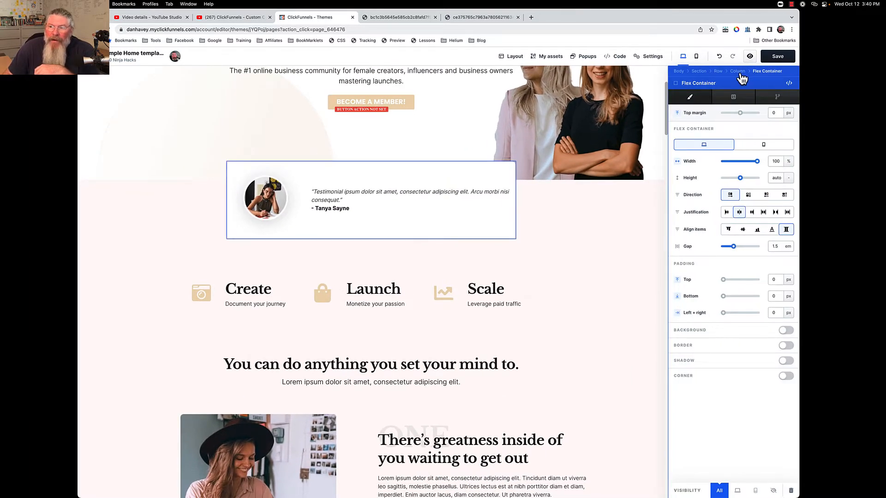
left_click(738, 71)
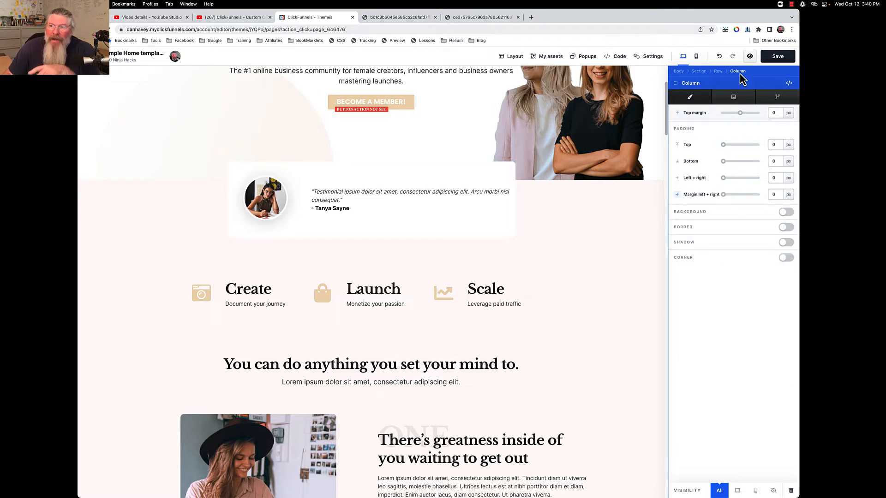
left_click(719, 72)
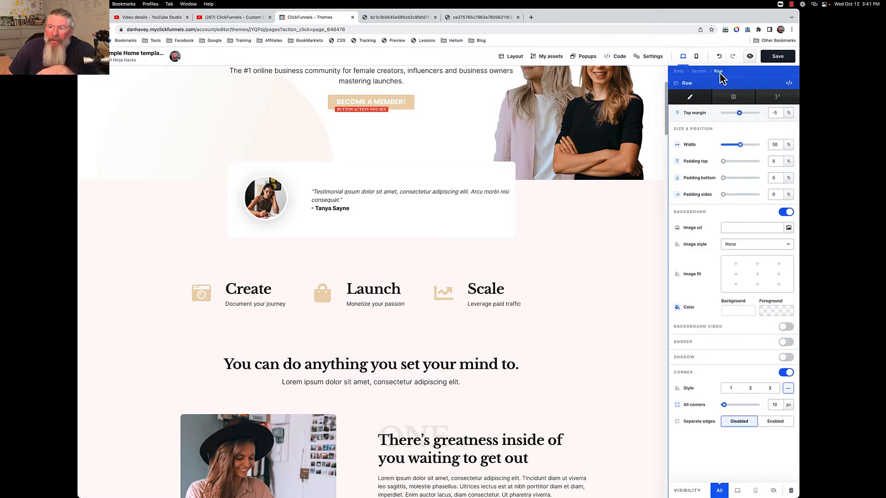
Try a top margin of 0% on the testimonial's row, and restore it to -5%.
left_click_drag(739, 114, 739, 113)
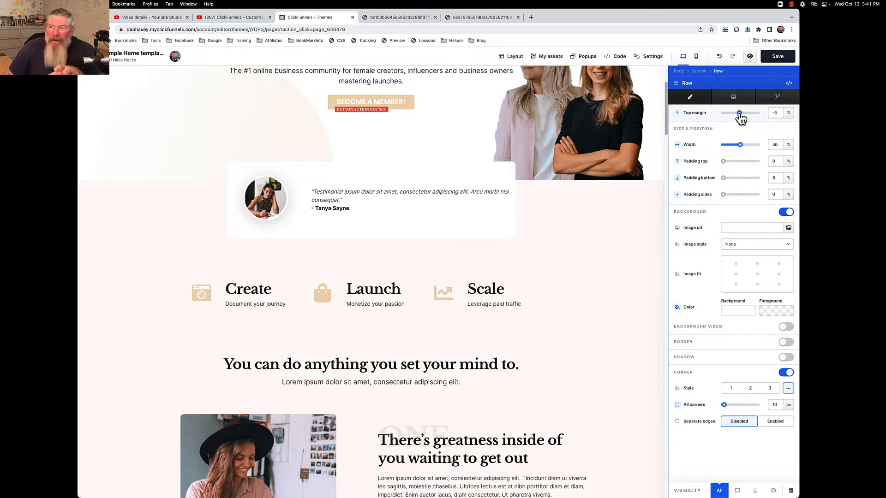
left_click_drag(739, 113, 741, 114)
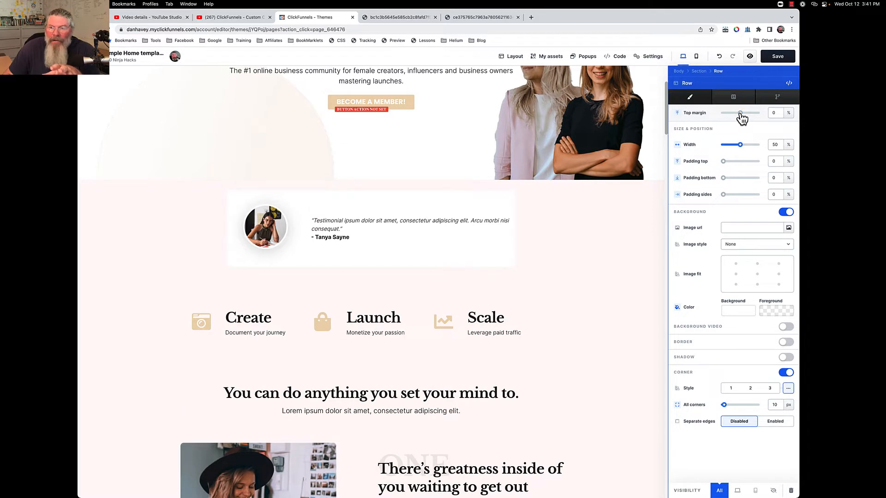
left_click_drag(741, 114, 740, 114)
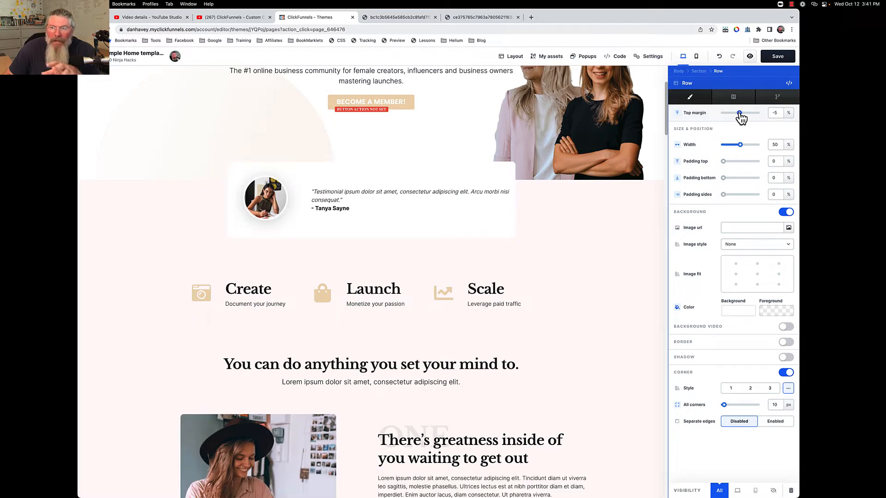
left_click_drag(739, 114, 740, 114)
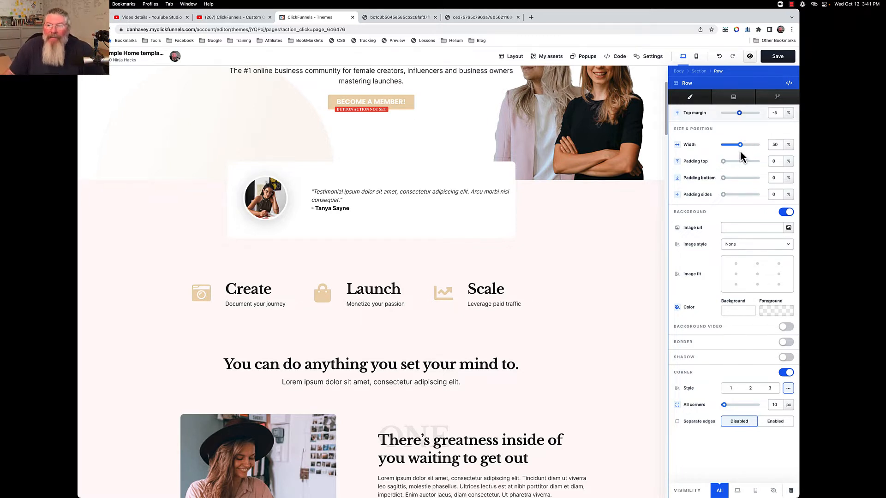
left_click(578, 223)
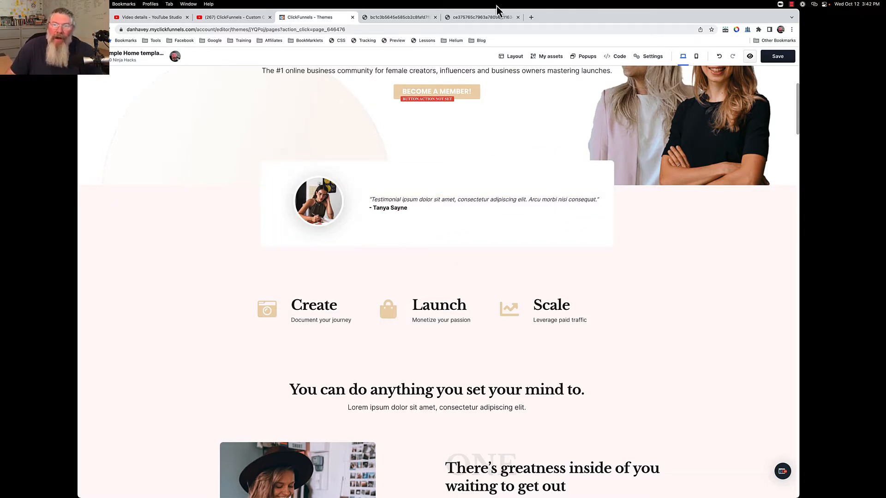
left_click(515, 56)
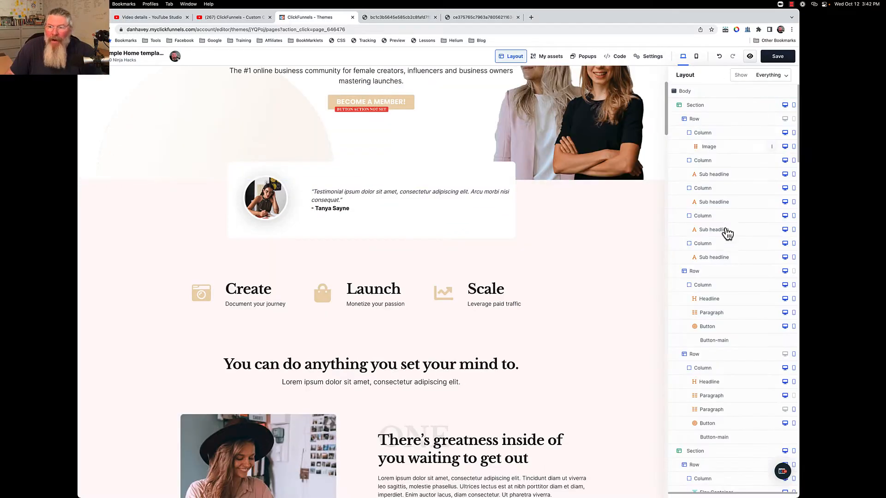
left_click(574, 264)
left_click(574, 245)
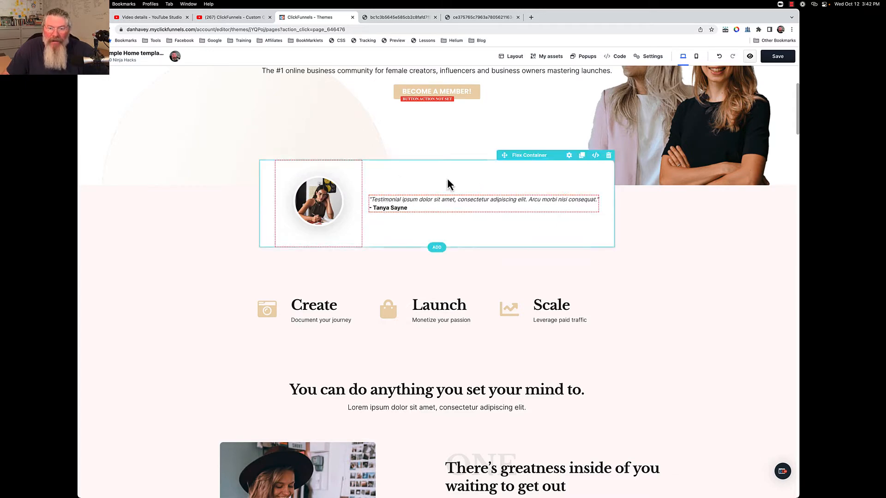
Search the elements for "flex" and add a new flex container directly below the testimonial's flex container.
left_click(437, 248)
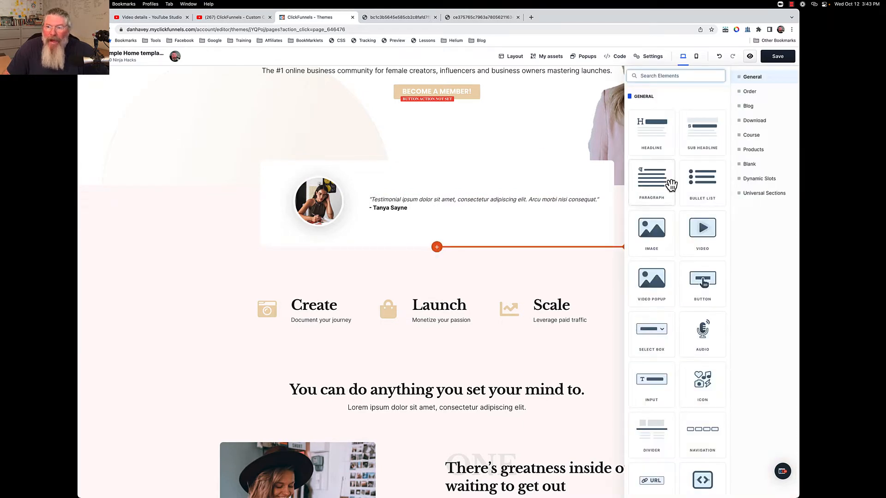
scroll(678, 183, "down", 5)
scroll(680, 183, "up", 5)
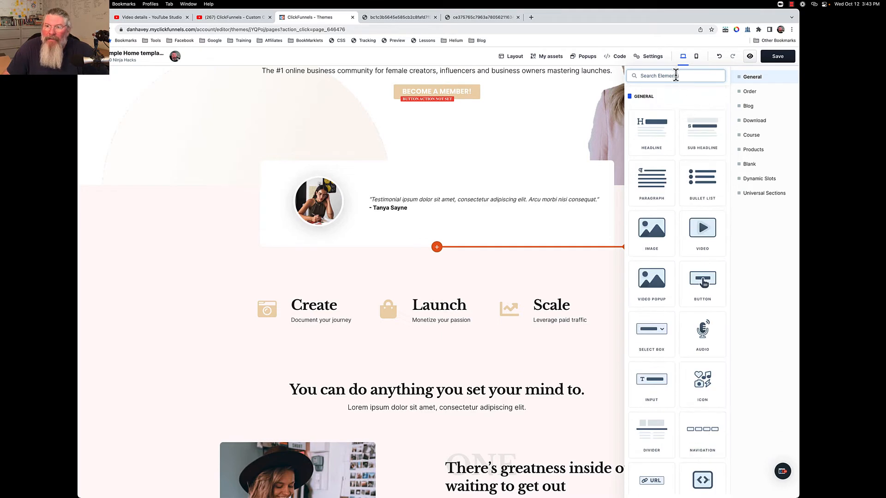
type("fle")
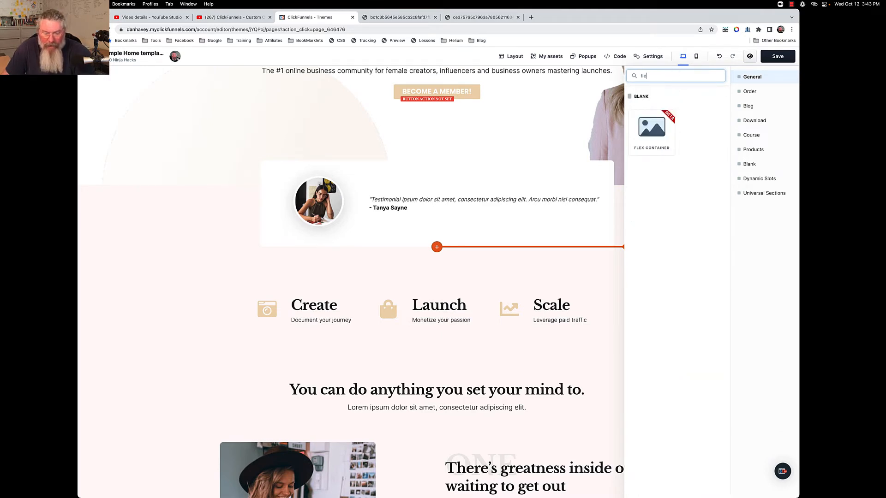
type("x")
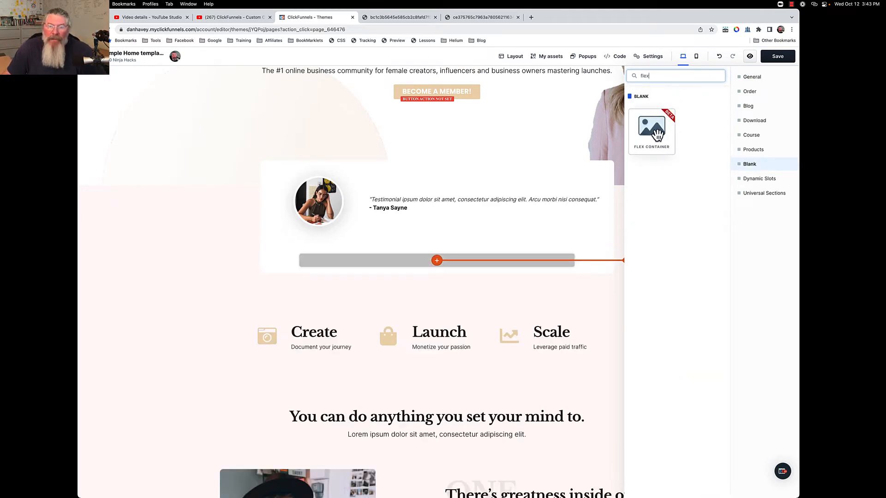
left_click_drag(657, 134, 519, 250)
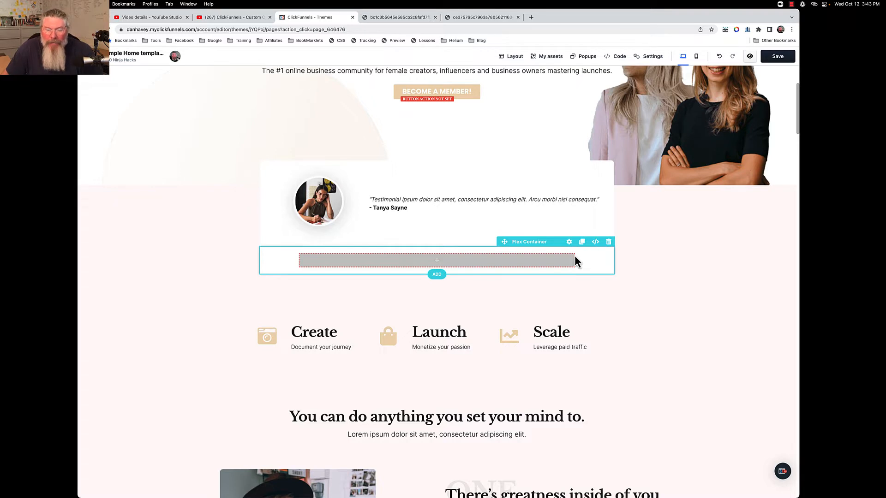
Add an image element and a sub headline element inside the new flex container below the testimonial.
left_click(436, 261)
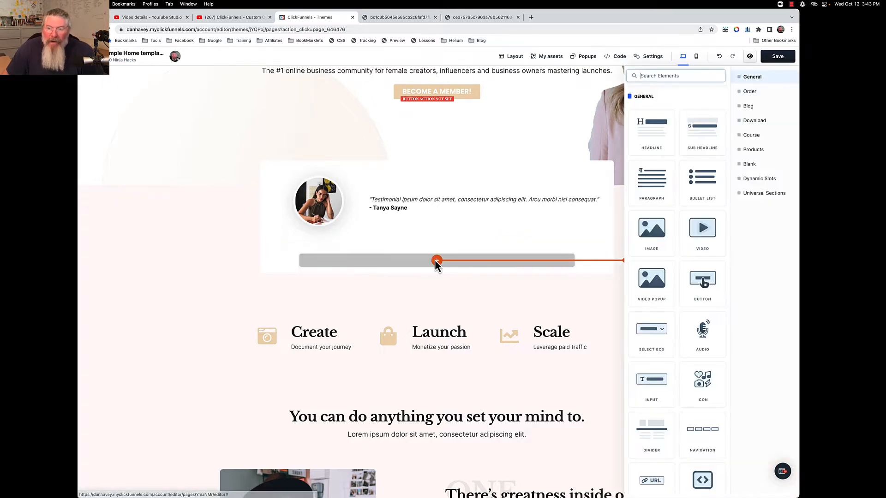
left_click(644, 231)
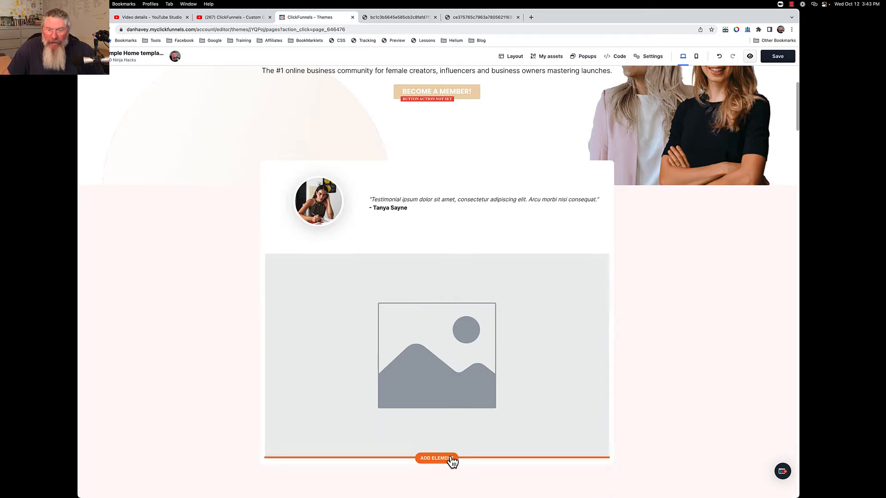
left_click(437, 458)
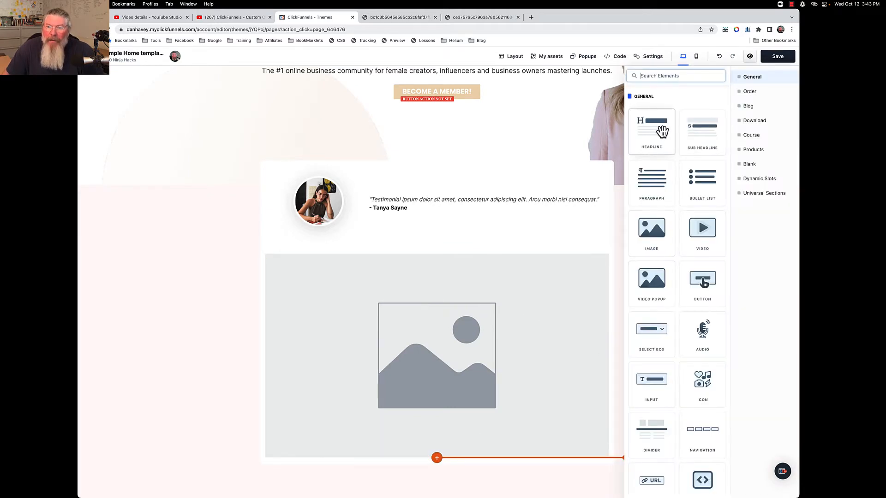
left_click(697, 135)
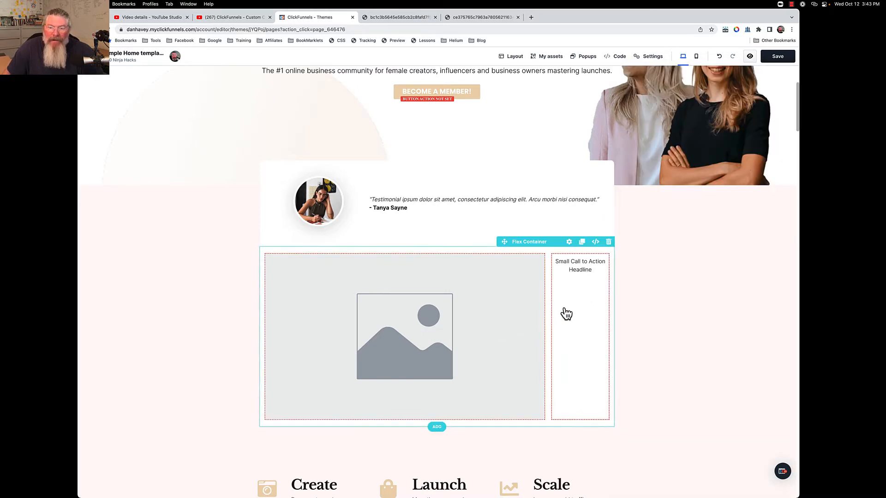
Examine the placeholder image's flex child, image URL and size settings in the new flex container.
left_click(484, 317)
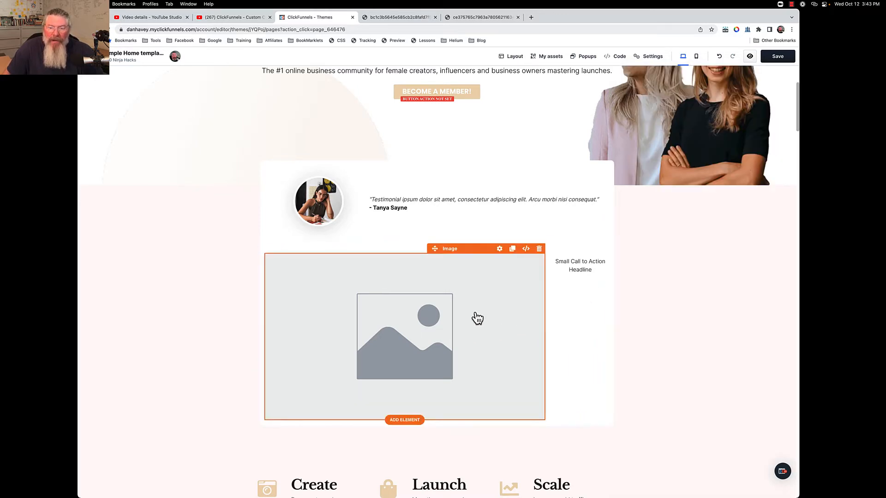
left_click(499, 250)
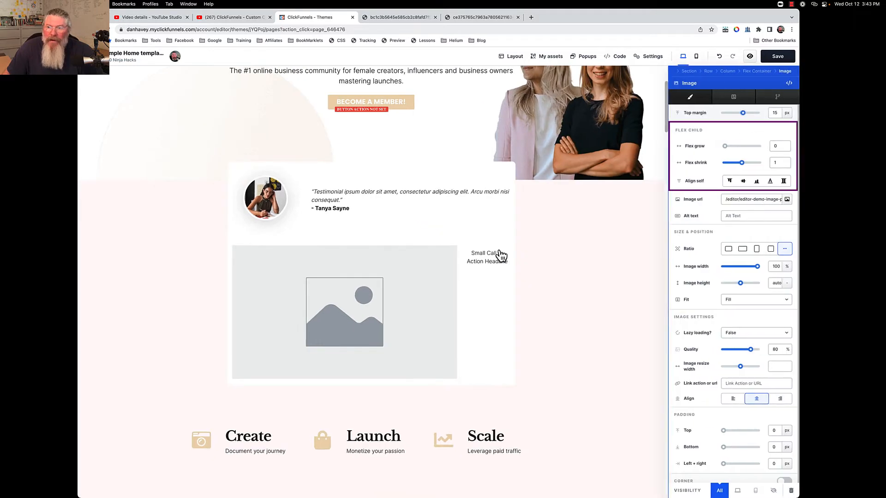
left_click(787, 199)
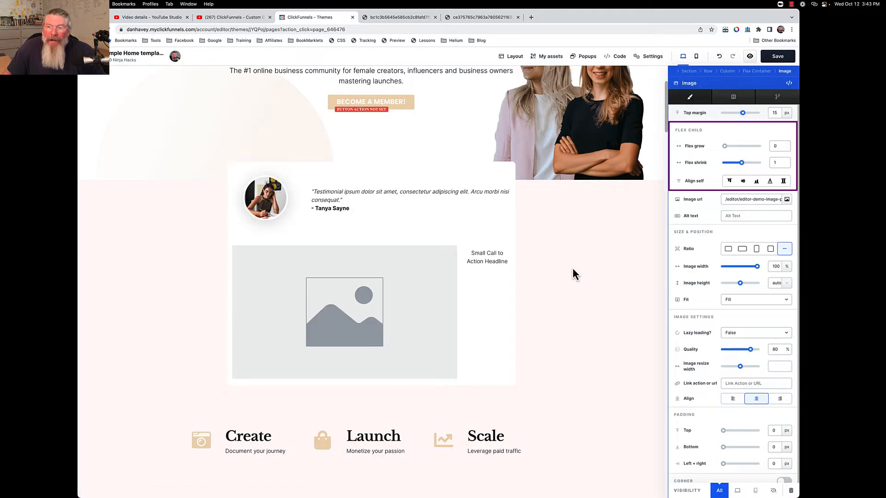
left_click(530, 283)
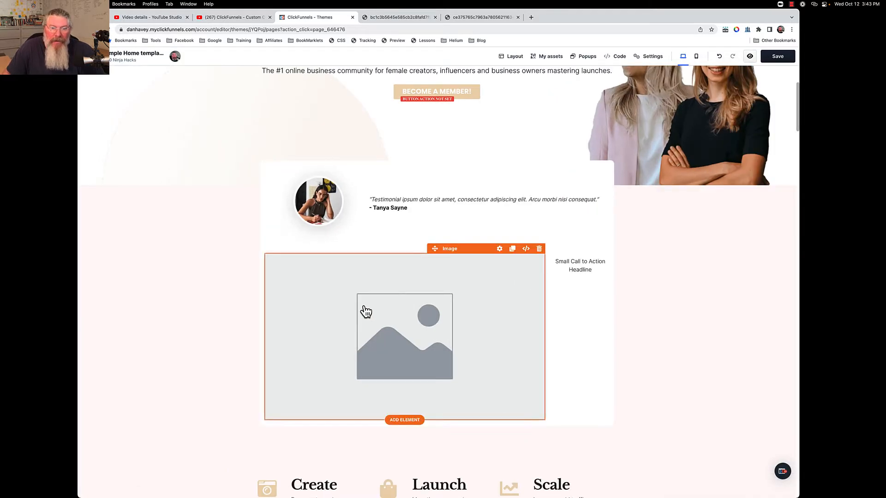
left_click(321, 223)
left_click(277, 205)
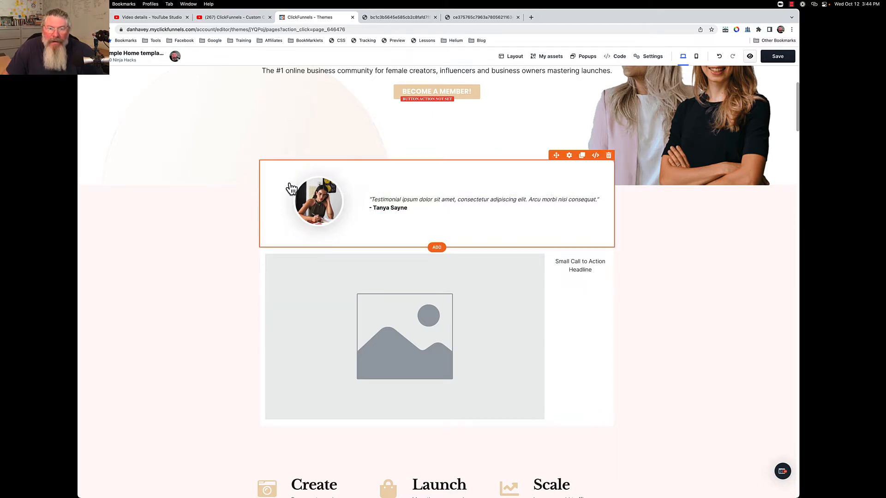
Clone the camera icon beside Create and move the copy between the new flex container's image and sub headline.
scroll(355, 251, "down", 2)
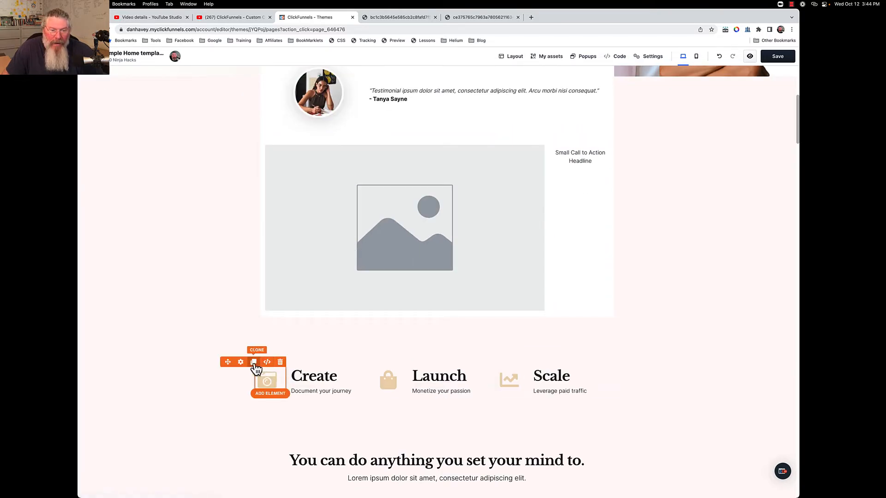
left_click(254, 363)
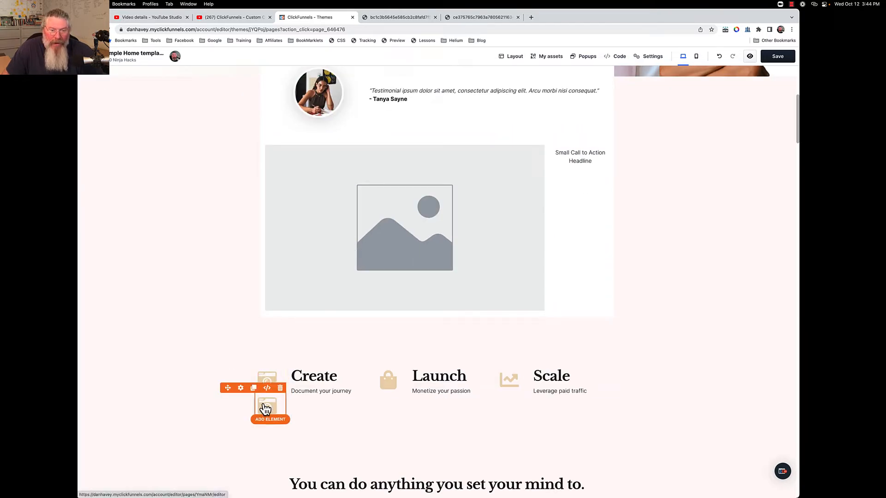
left_click_drag(265, 407, 306, 313)
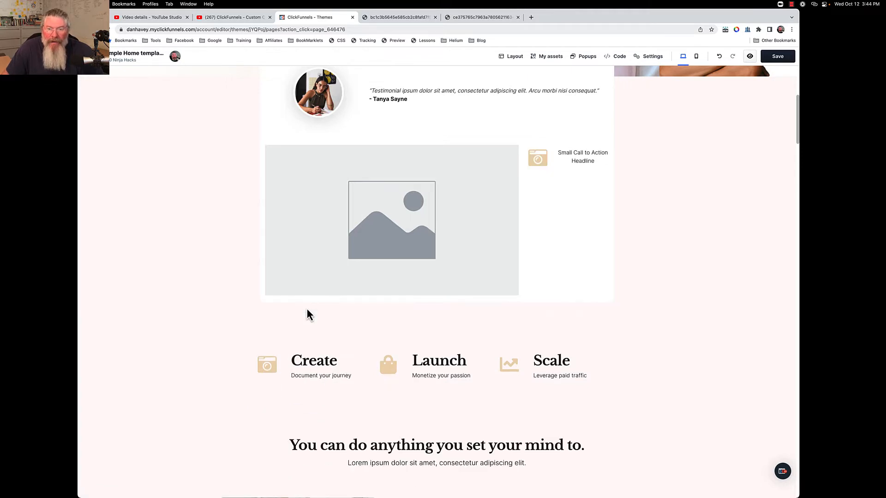
Delete the placeholder image from the new flex container, leaving the camera icon and the sub headline.
left_click(414, 219)
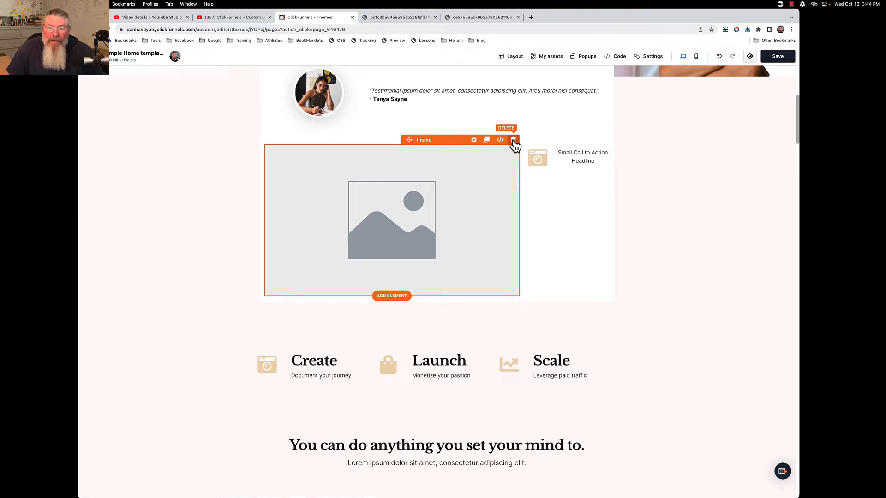
left_click(513, 140)
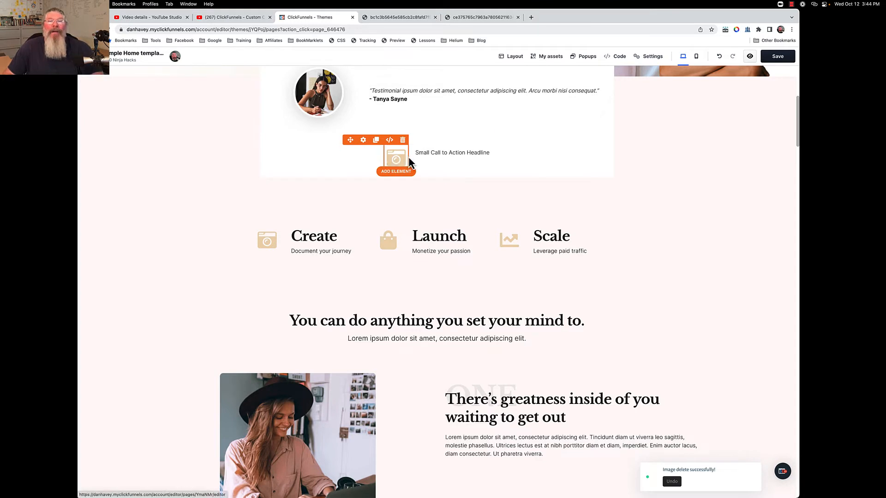
mouse_move(394, 161)
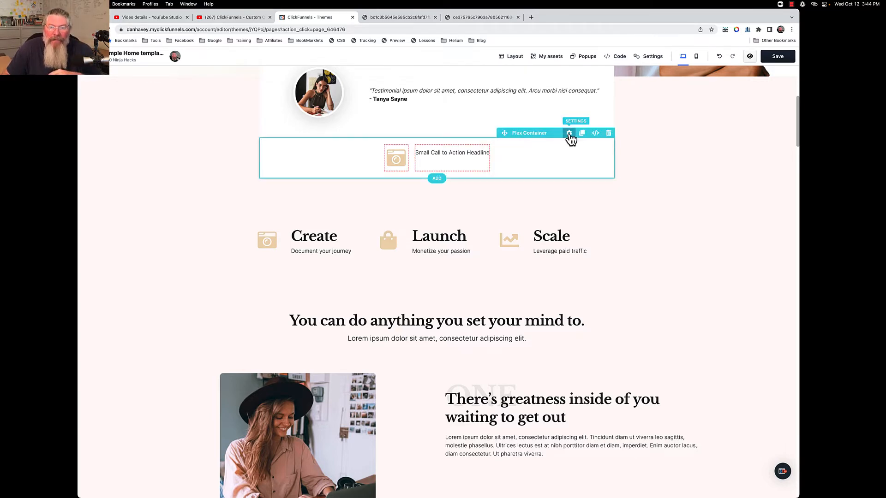
Try the column, reversed row and reversed column directions on the new flex container, and restore the row direction.
left_click(569, 134)
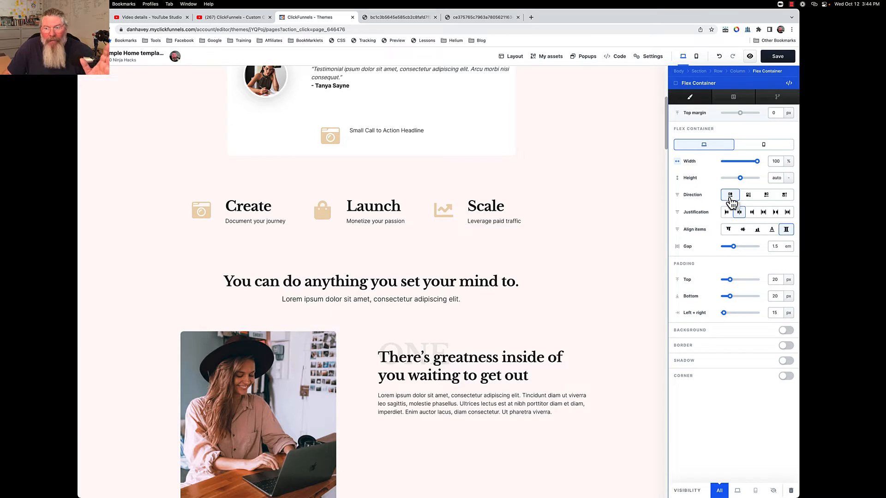
left_click(749, 196)
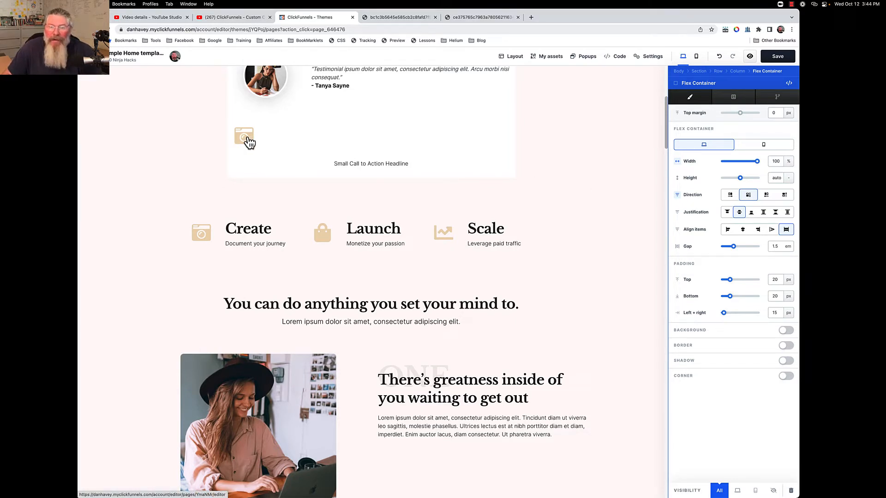
left_click(766, 195)
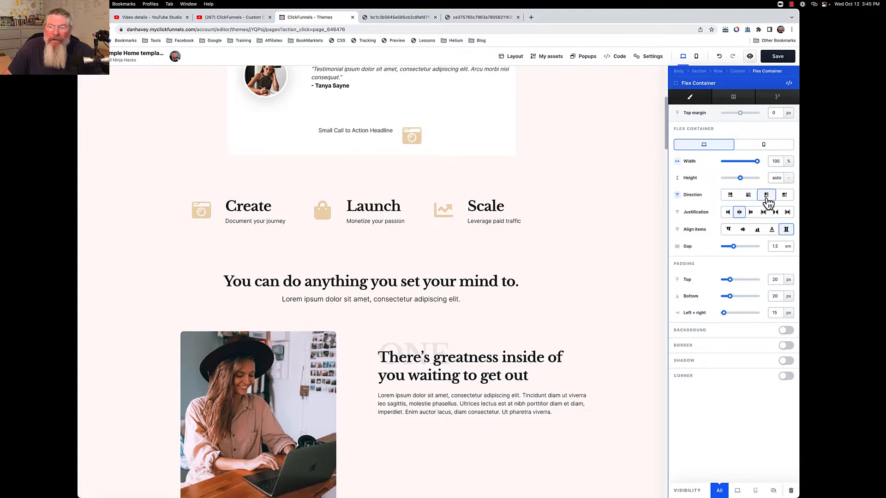
left_click(785, 196)
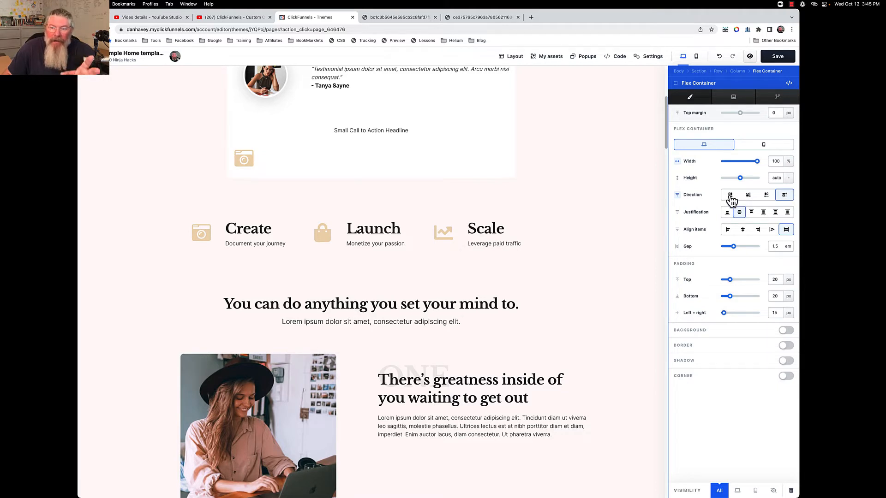
left_click(730, 195)
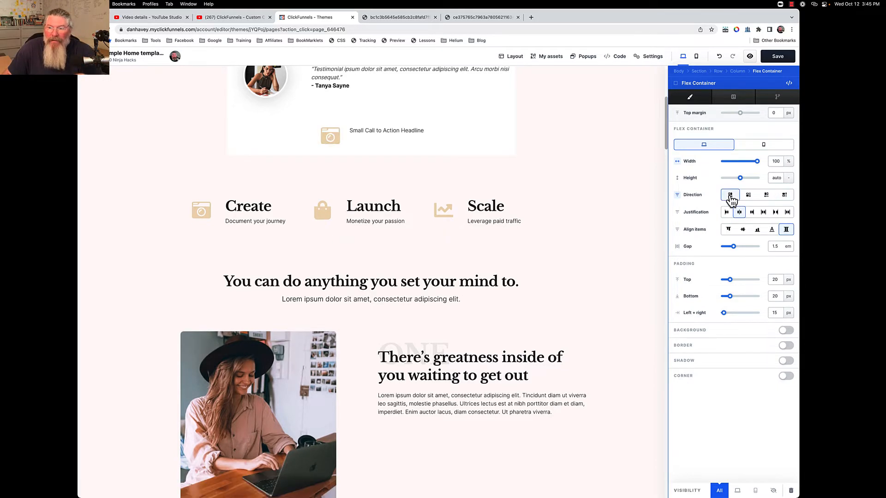
Delete the new flex container holding the camera icon and sub headline from below the testimonial.
left_click(460, 133)
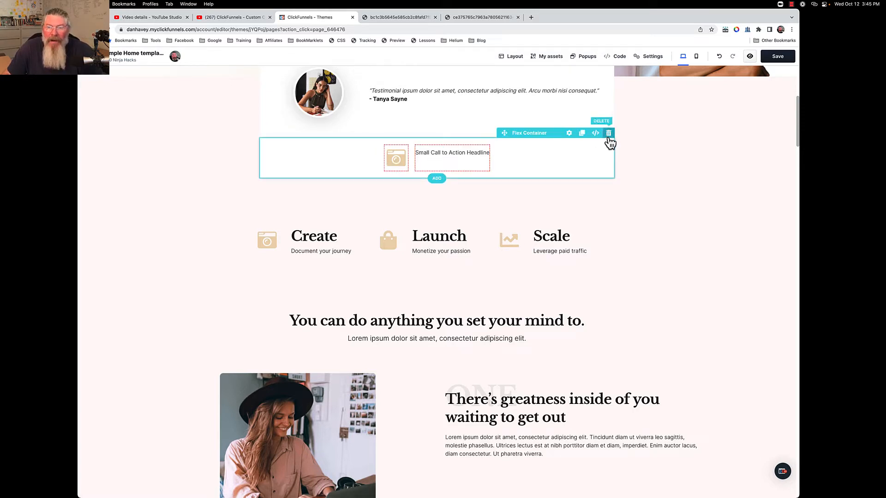
left_click(609, 133)
scroll(568, 171, "up", 3)
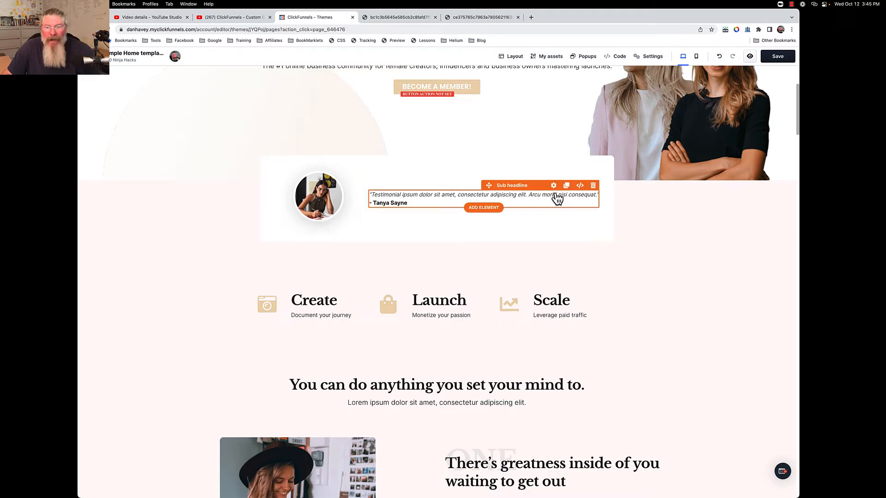
Try the start, end, baseline and stretch self-alignments on the testimonial's sub headline, and restore its centre self-alignment.
left_click(553, 185)
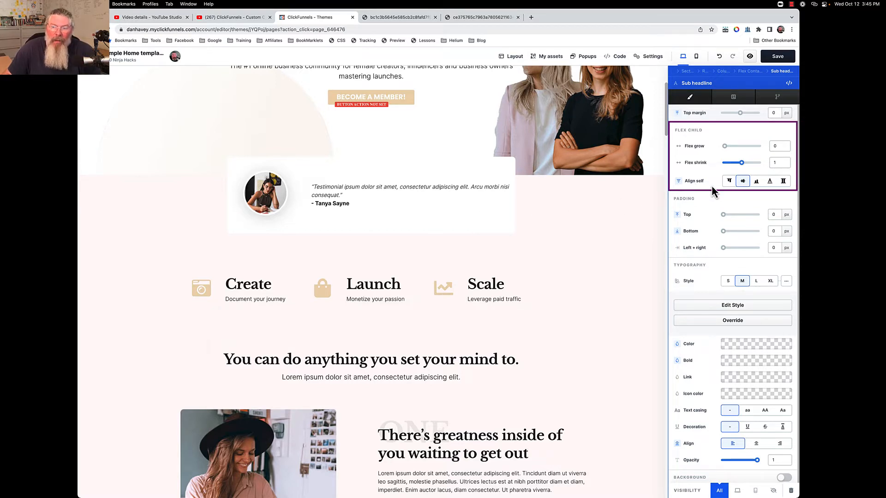
left_click(729, 182)
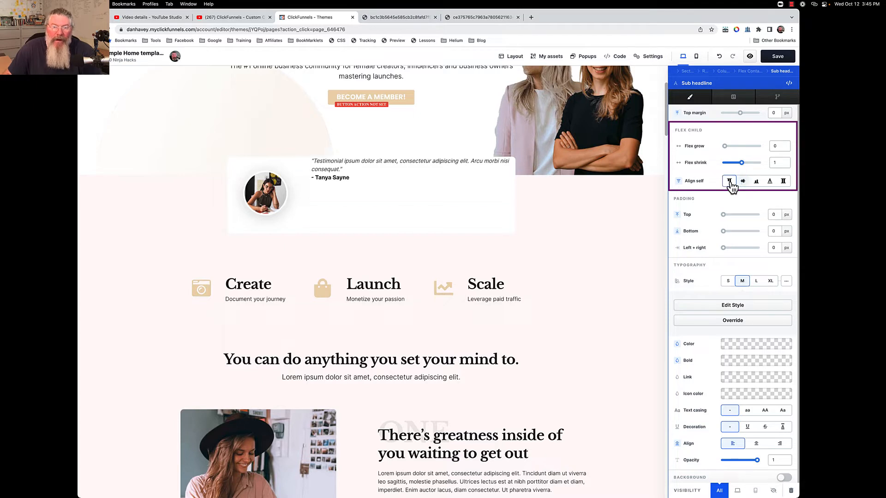
left_click(742, 182)
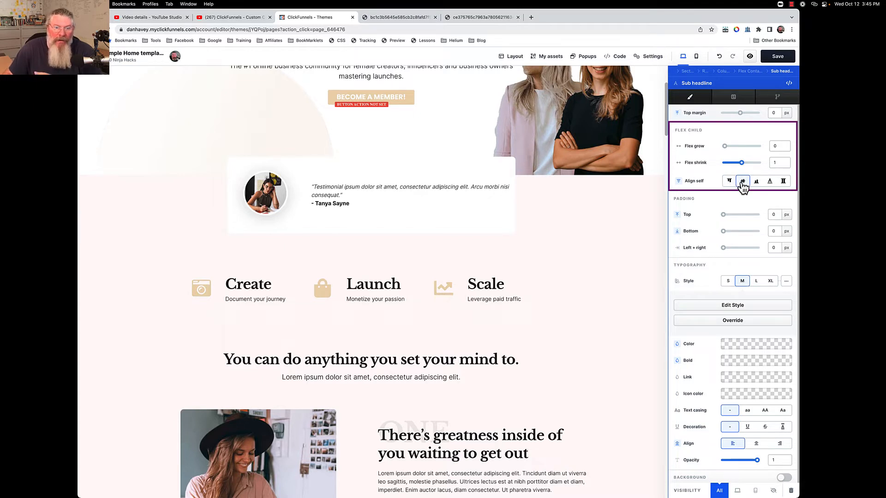
left_click(757, 182)
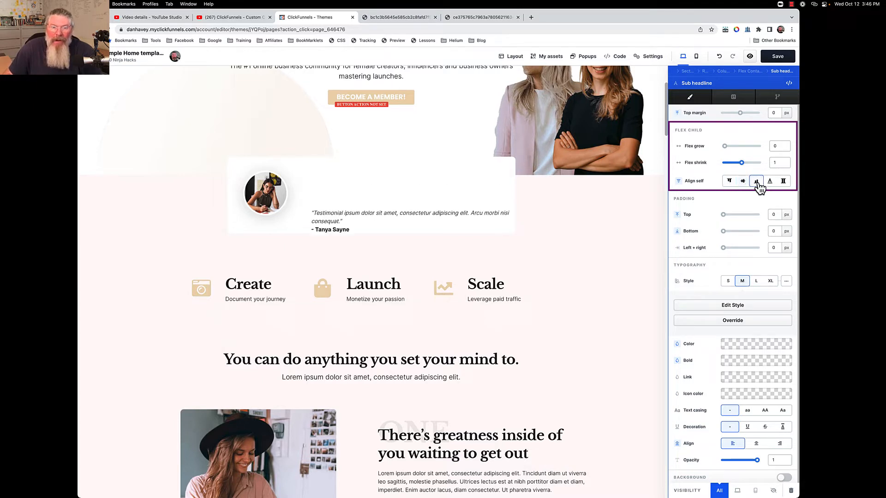
left_click(770, 182)
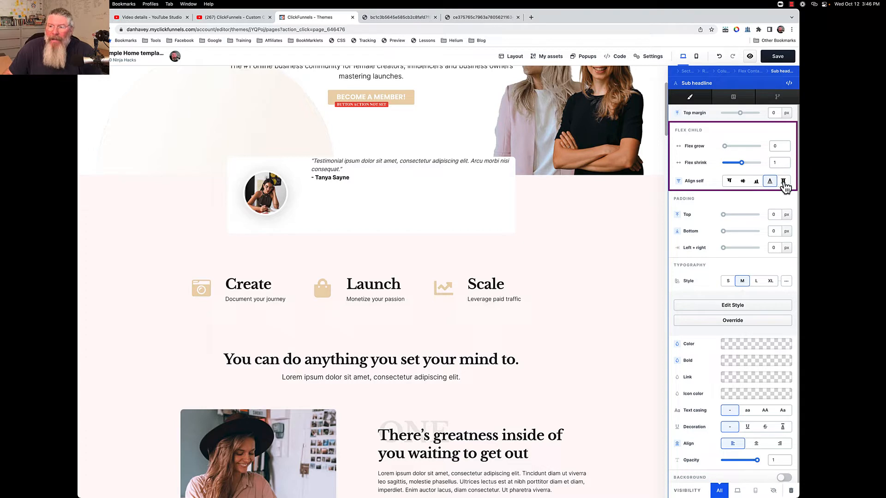
left_click(783, 182)
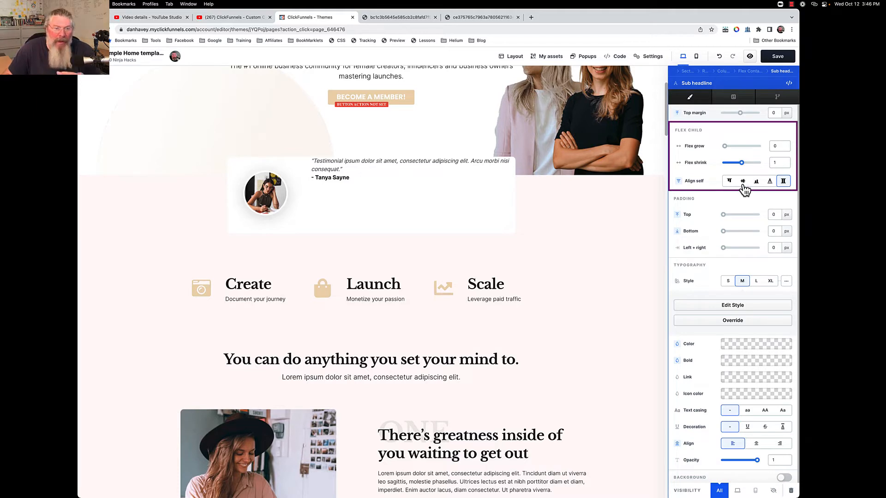
left_click(743, 184)
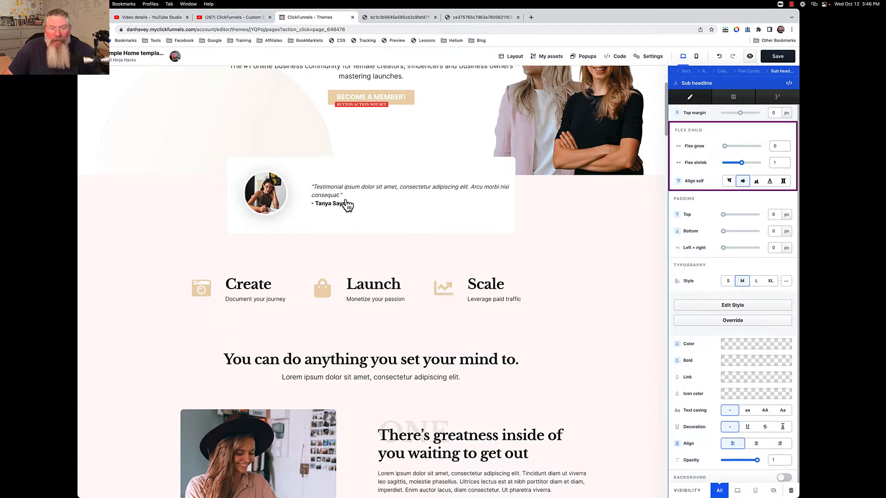
Try the start and end self-alignments on the testimonial's round image, and restore its centre self-alignment.
left_click(279, 197)
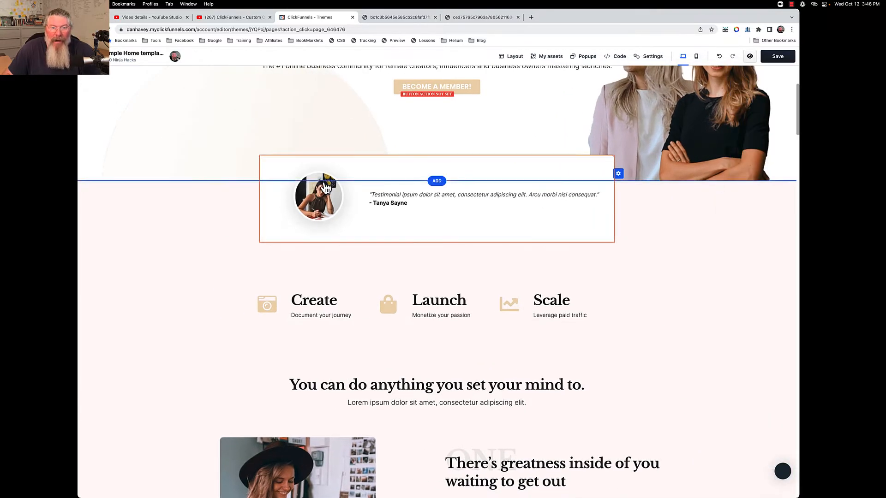
left_click(326, 187)
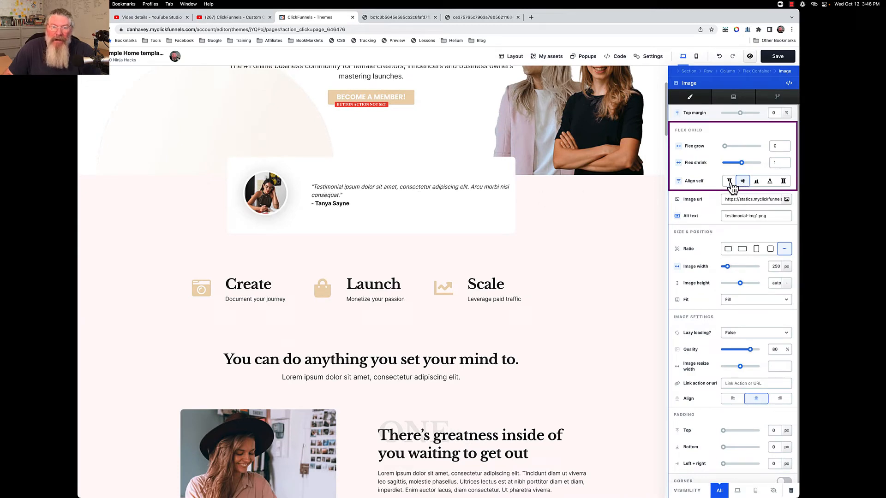
left_click(729, 182)
left_click(756, 181)
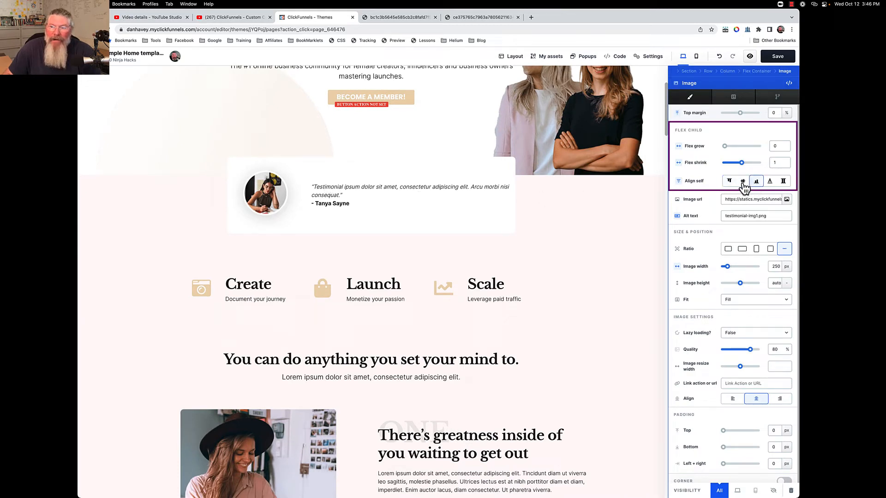
left_click(743, 182)
left_click(366, 207)
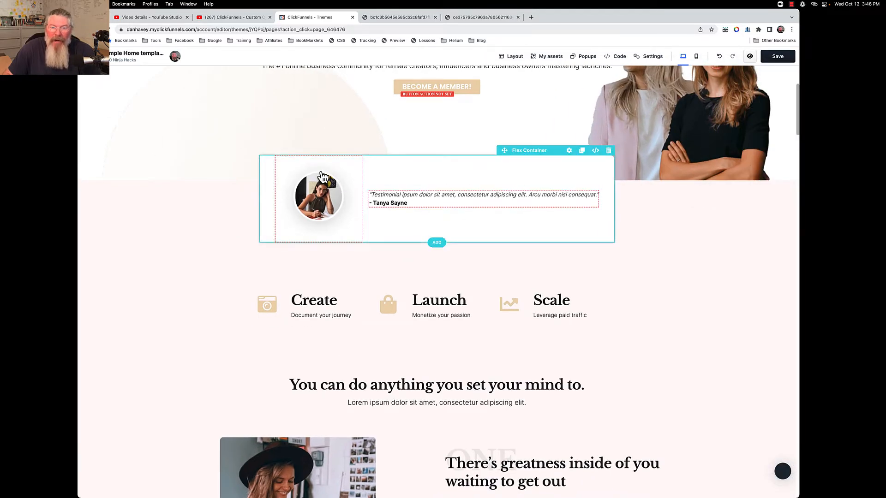
Try left alignment in the testimonial image's own Align setting, and restore centre alignment.
left_click(325, 175)
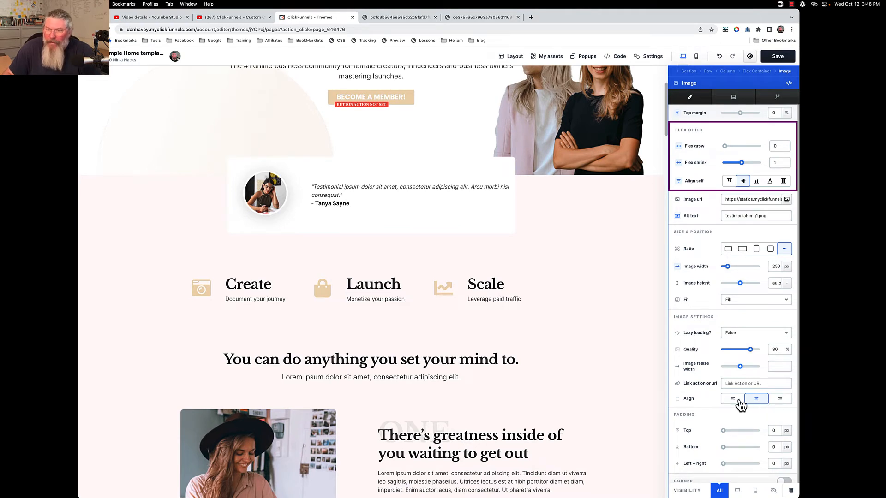
left_click(734, 400)
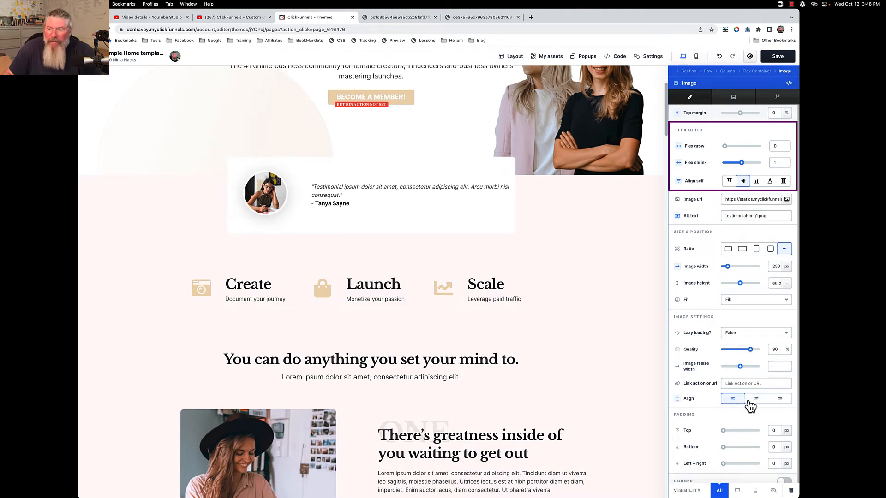
left_click(748, 401)
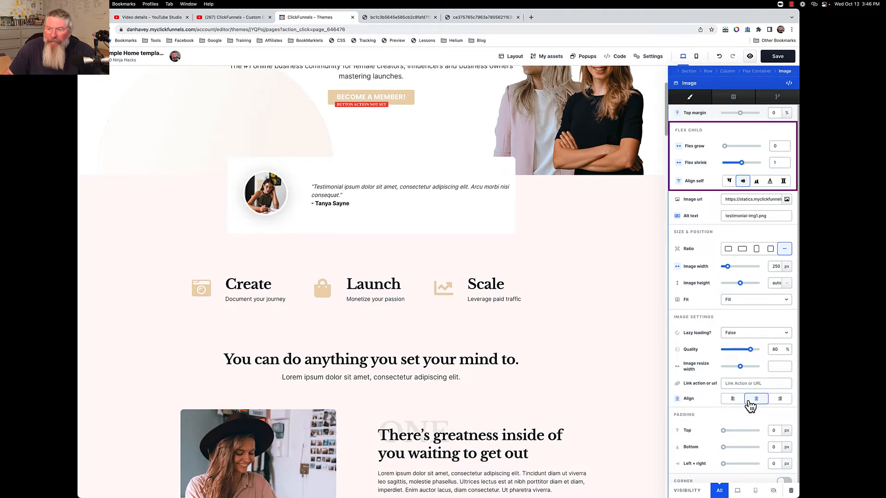
left_click(331, 175)
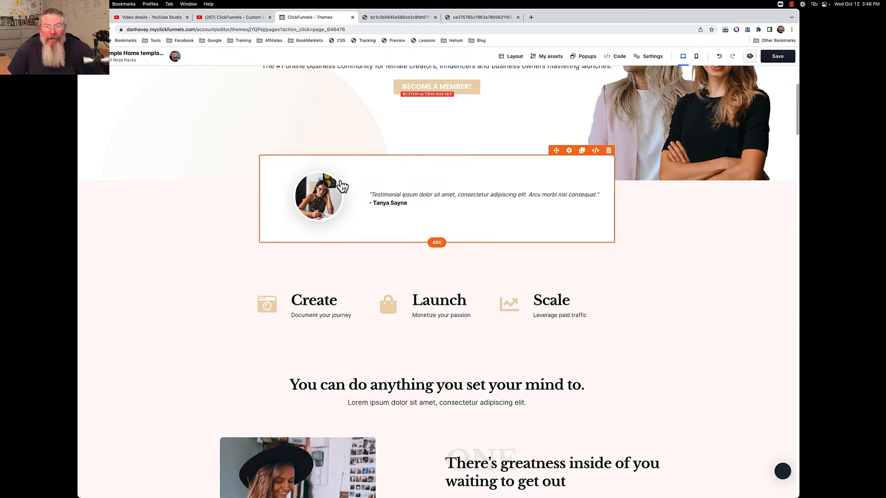
left_click(569, 188)
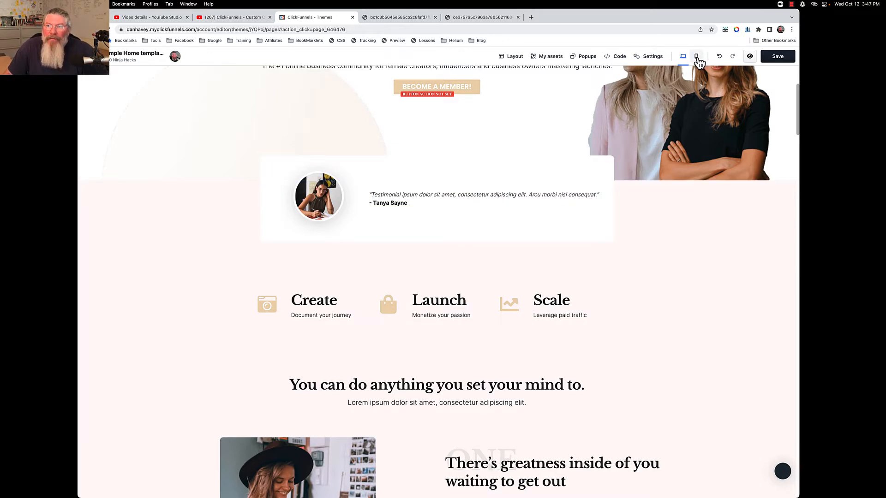
Check how the testimonial's image and text are laid out in the mobile view, and return to the desktop view.
left_click(697, 57)
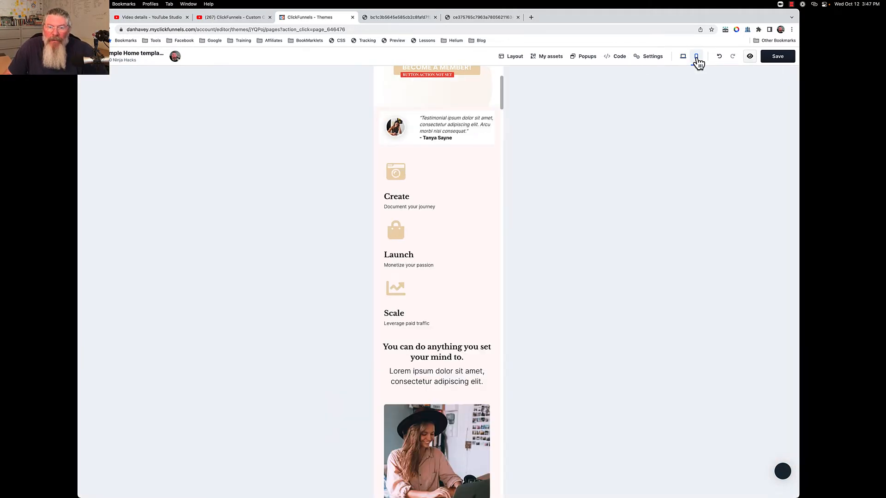
left_click(396, 135)
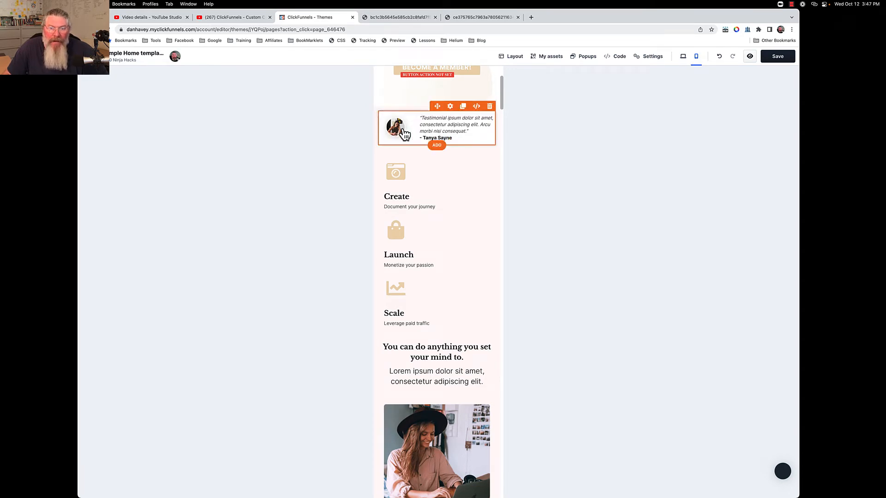
left_click(424, 134)
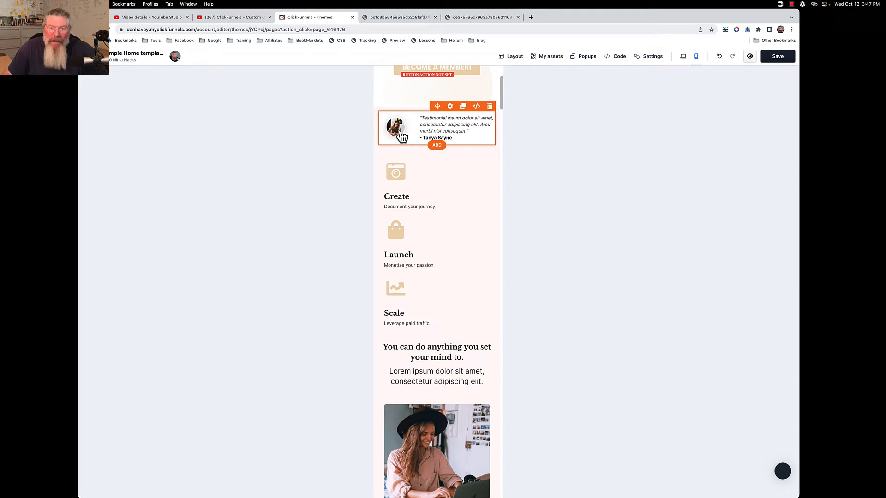
left_click(683, 57)
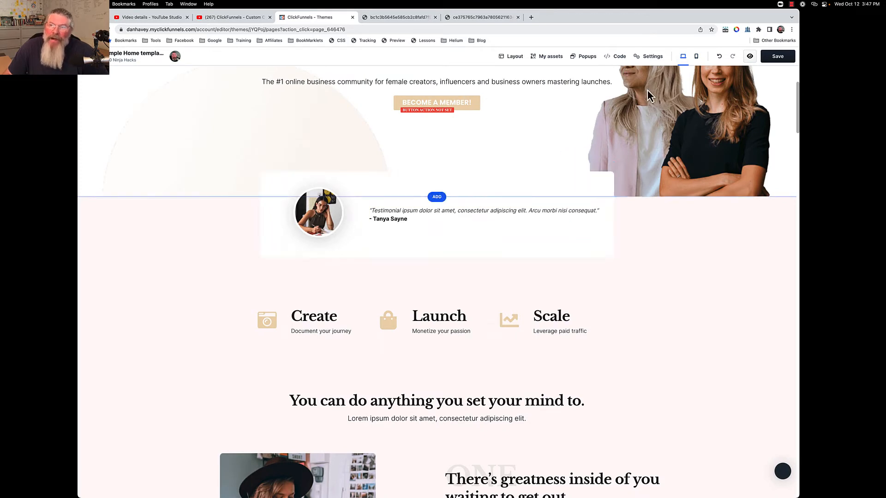
In the mobile view, set the direction of the testimonial's flex container to column.
left_click(696, 56)
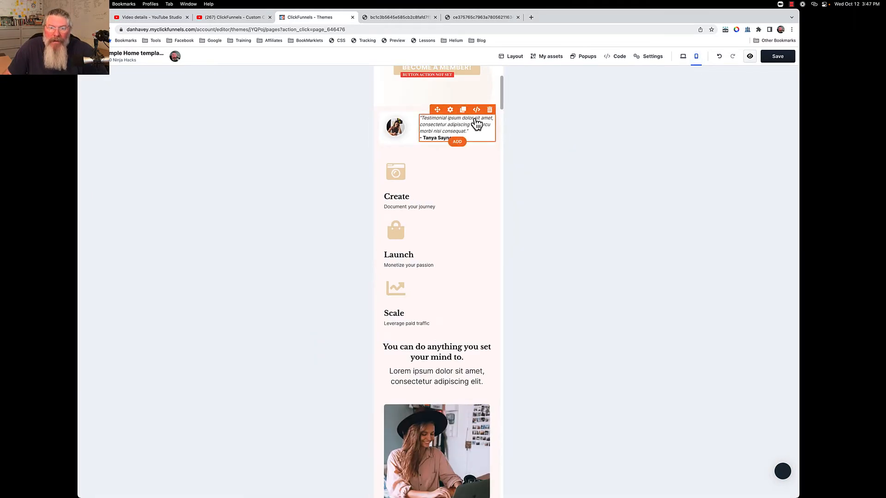
left_click(451, 106)
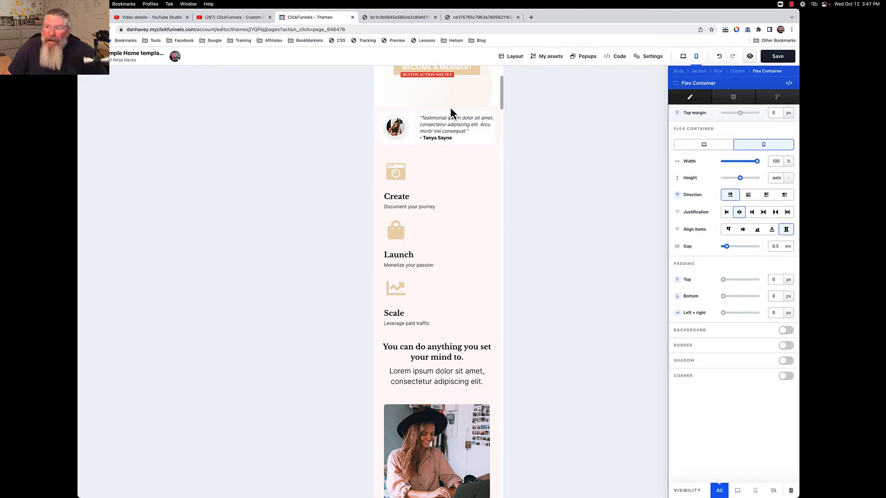
left_click(748, 196)
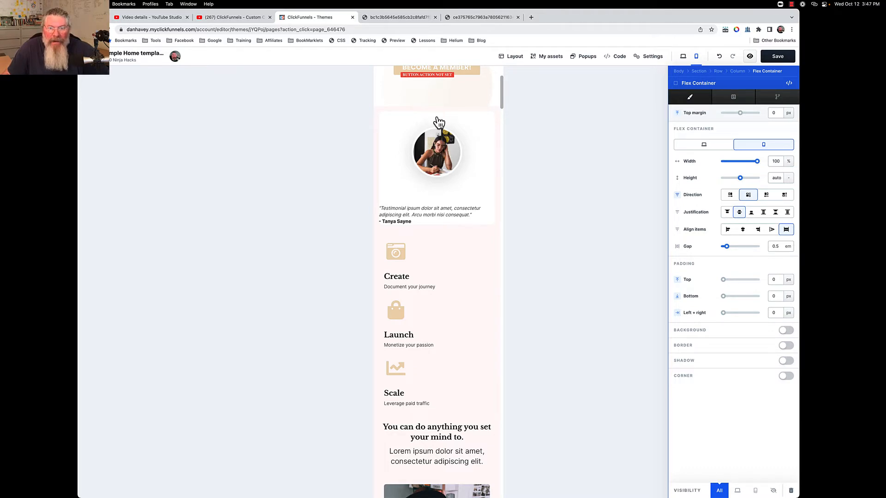
Compare the cards under "What others say about us" in the mobile and desktop views, and return to the mobile hero.
scroll(424, 268, "down", 5)
scroll(427, 269, "down", 15)
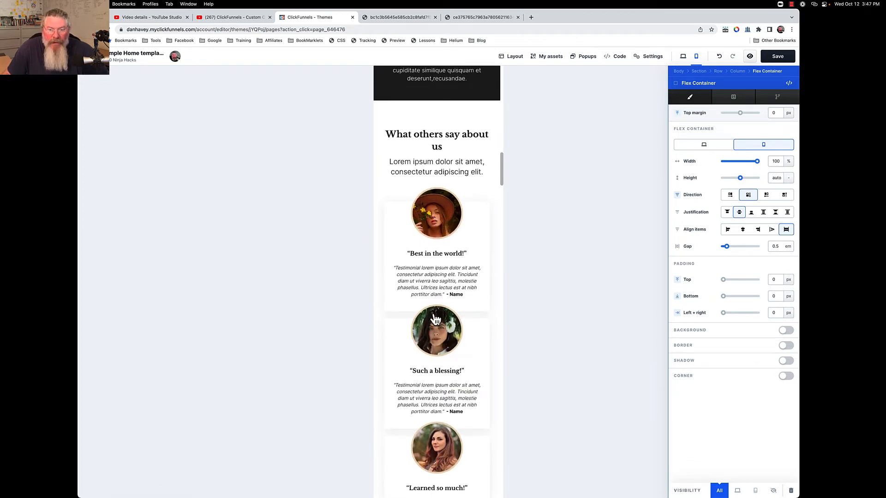
scroll(432, 348, "down", 5)
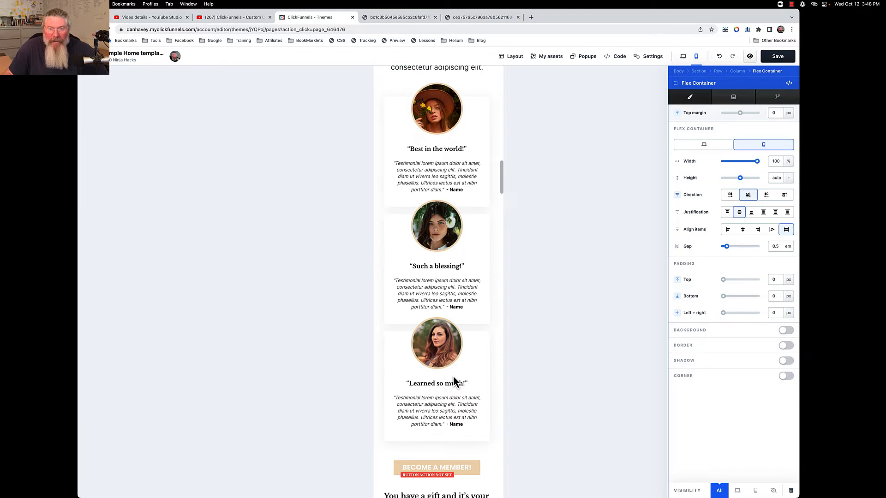
scroll(449, 374, "up", 10)
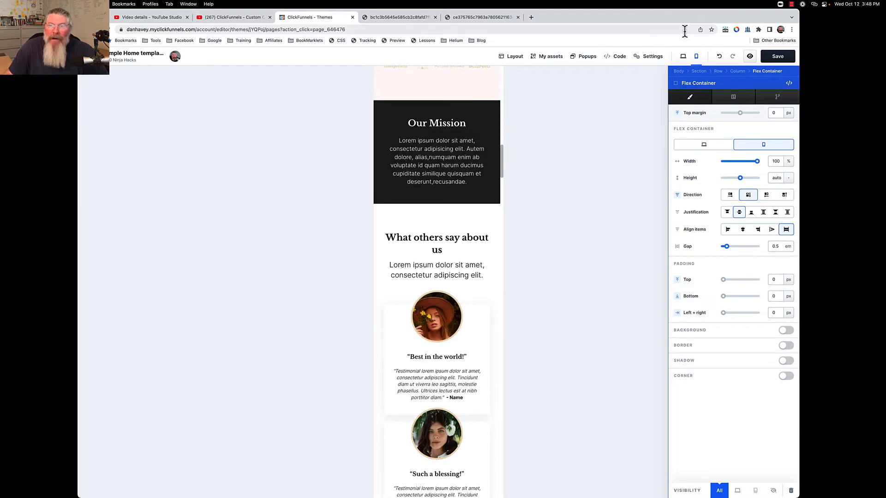
left_click(683, 56)
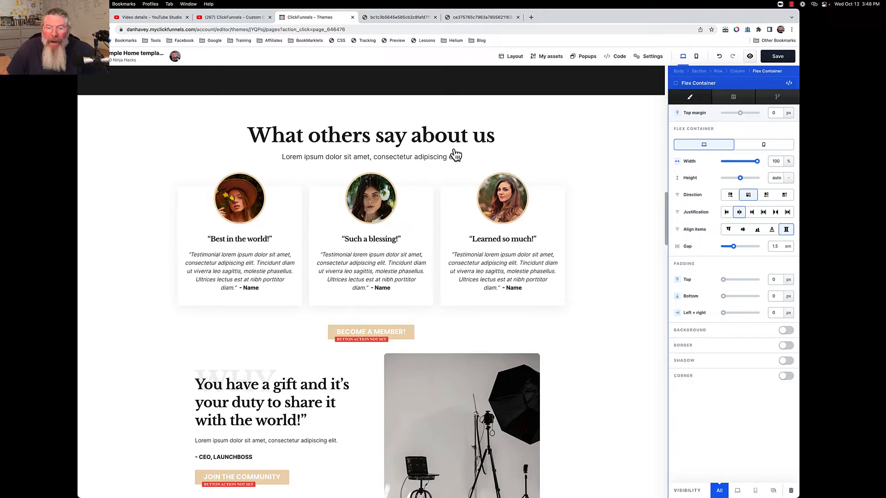
left_click(696, 56)
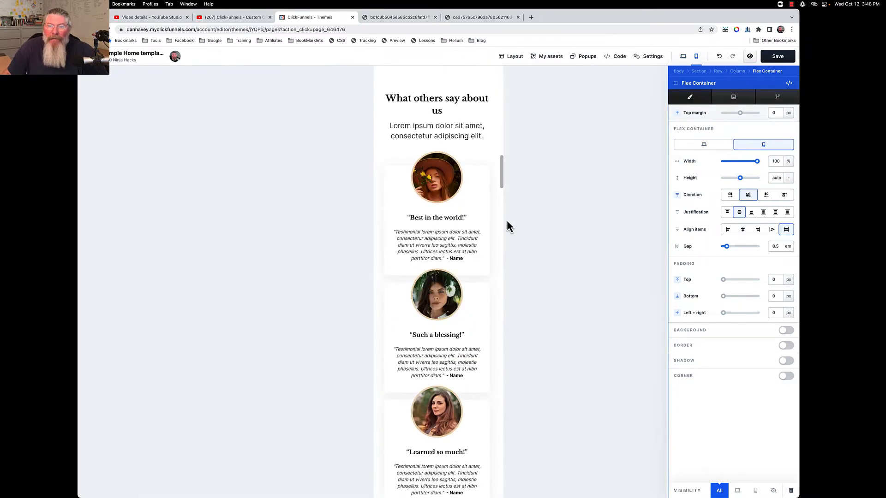
scroll(441, 338, "up", 15)
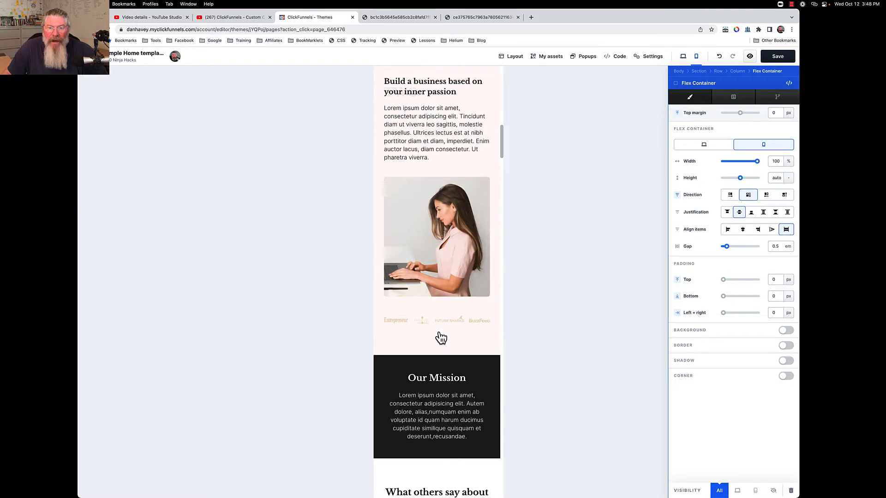
scroll(441, 338, "up", 10)
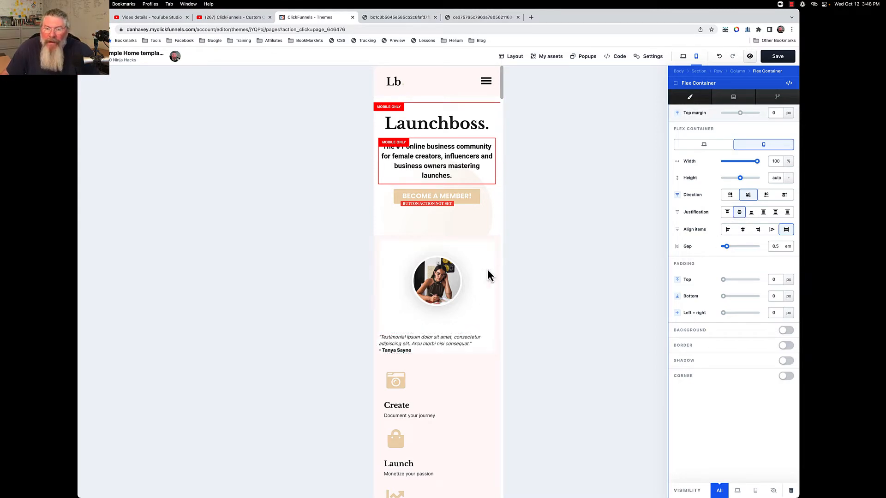
Inspect the testimonial image's flex child settings in both the mobile and desktop views.
left_click(462, 277)
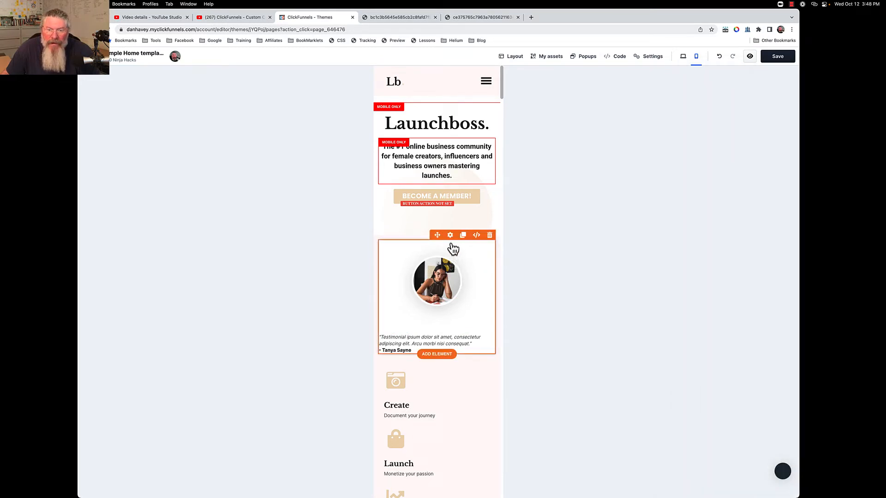
left_click(450, 237)
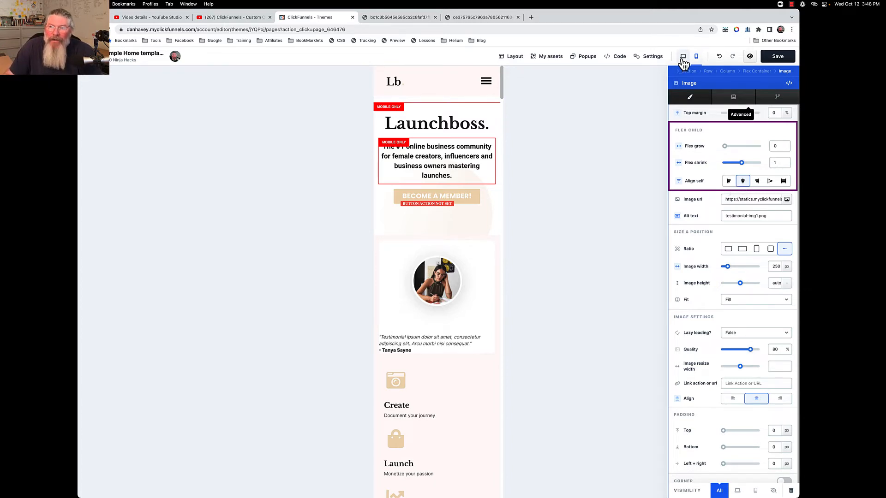
left_click(683, 57)
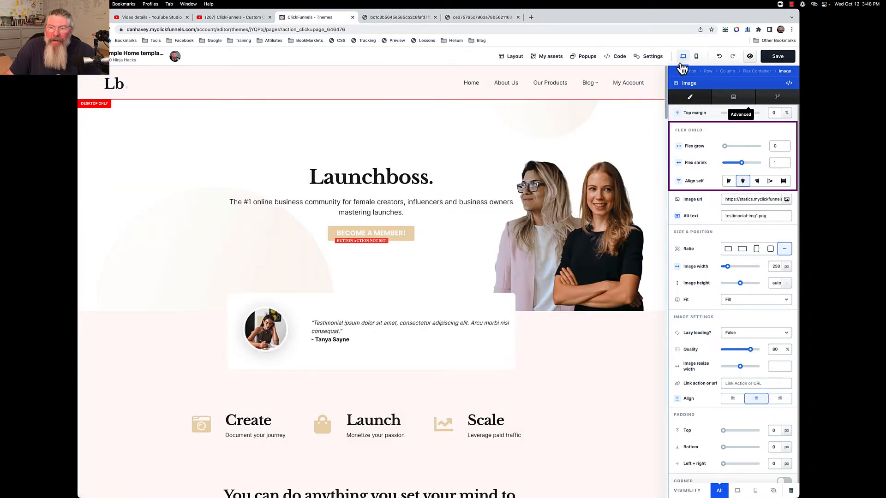
left_click(351, 371)
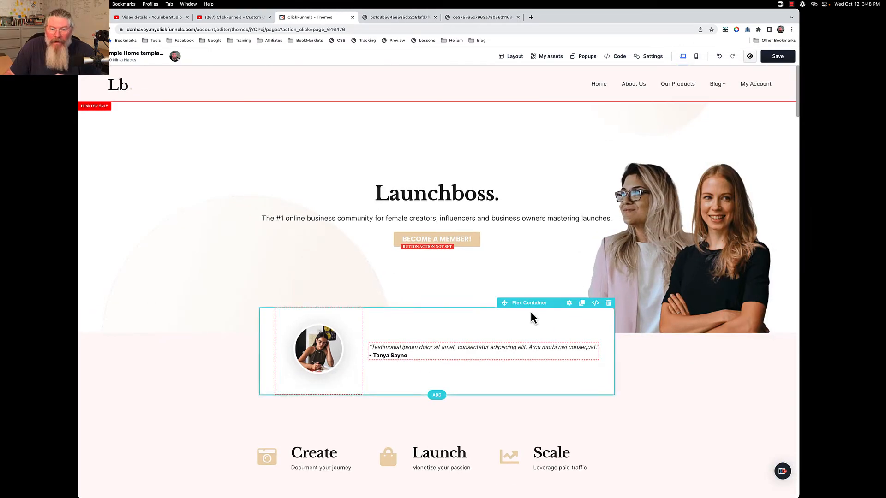
left_click(349, 330)
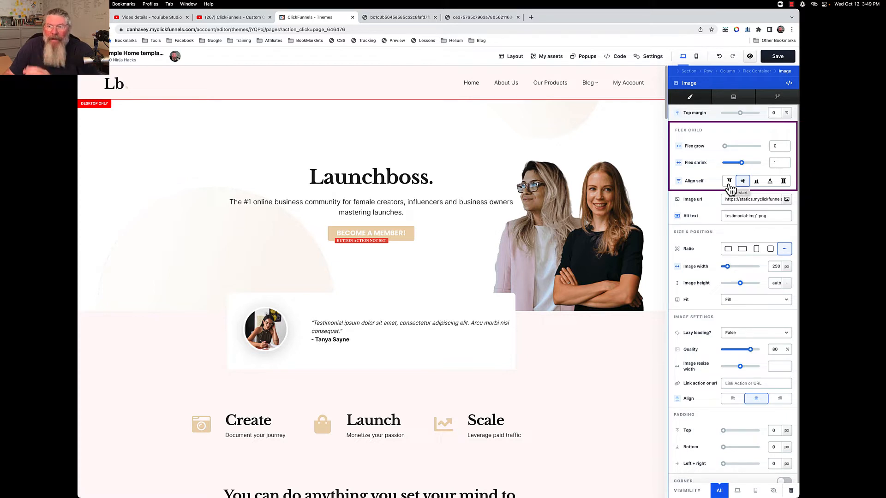
In the mobile view, inspect the settings of the testimonial's flex container and the flex child settings of its image.
left_click(695, 57)
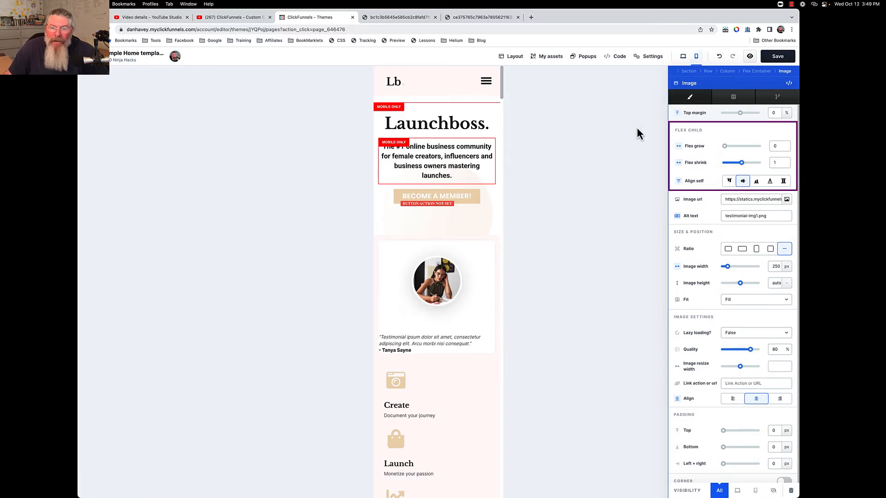
left_click(481, 258)
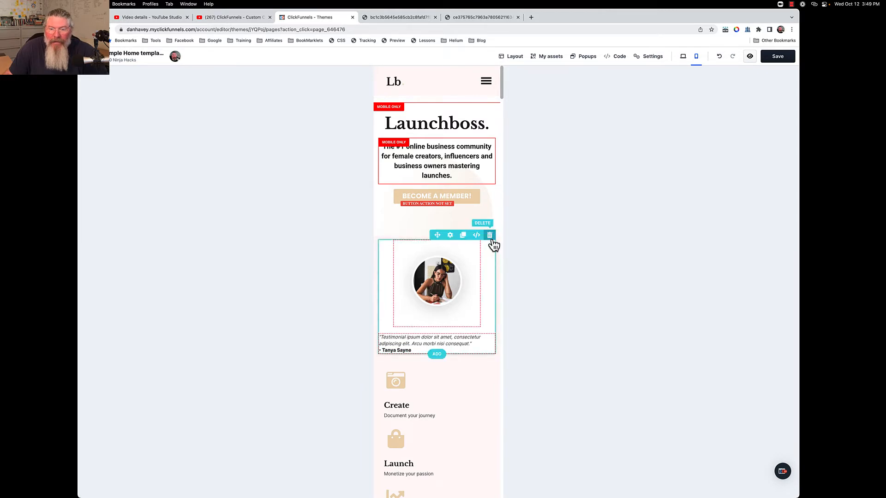
left_click(450, 236)
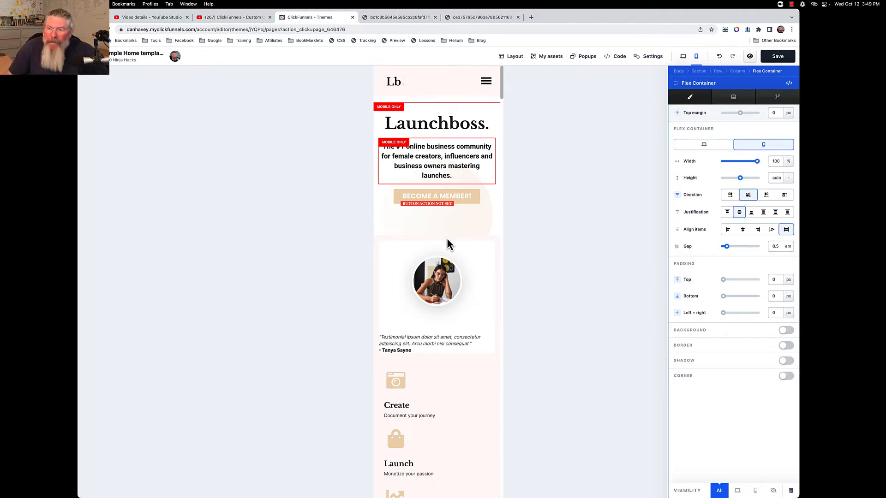
left_click(438, 248)
left_click(426, 269)
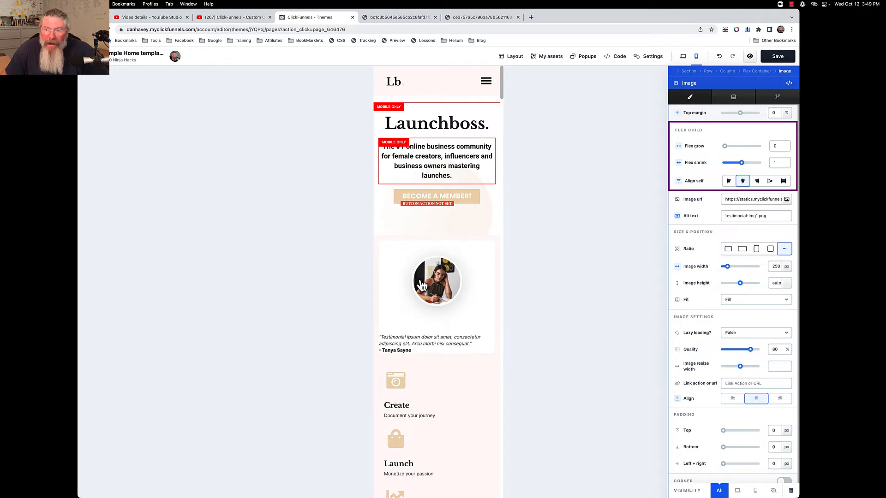
left_click(409, 312)
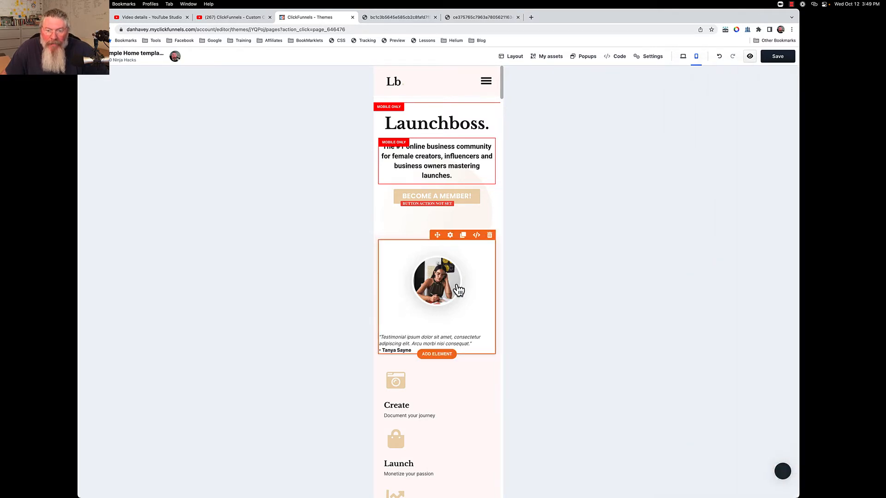
Set the testimonial image's top margin to -35% in the mobile view, and check the image's position in the desktop view.
left_click(449, 235)
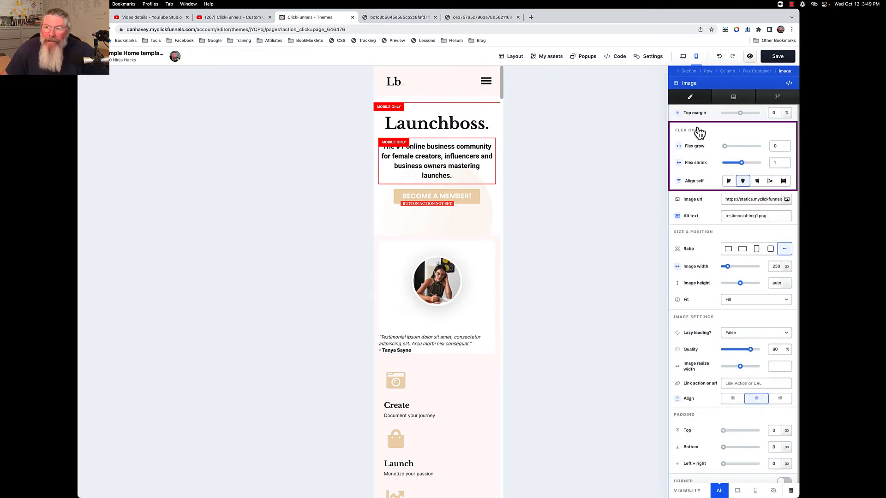
mouse_move(741, 115)
left_mouse_down()
mouse_move(723, 116)
mouse_move(735, 118)
left_mouse_up()
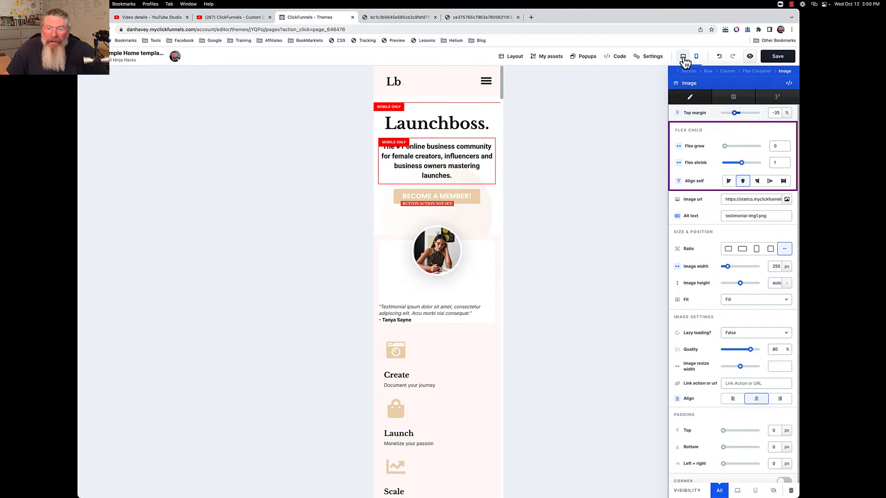
left_click(683, 57)
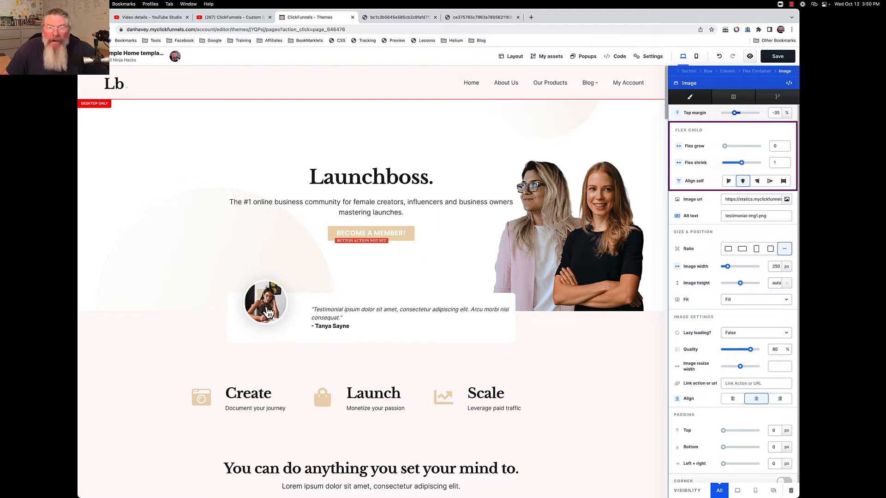
left_click(267, 311)
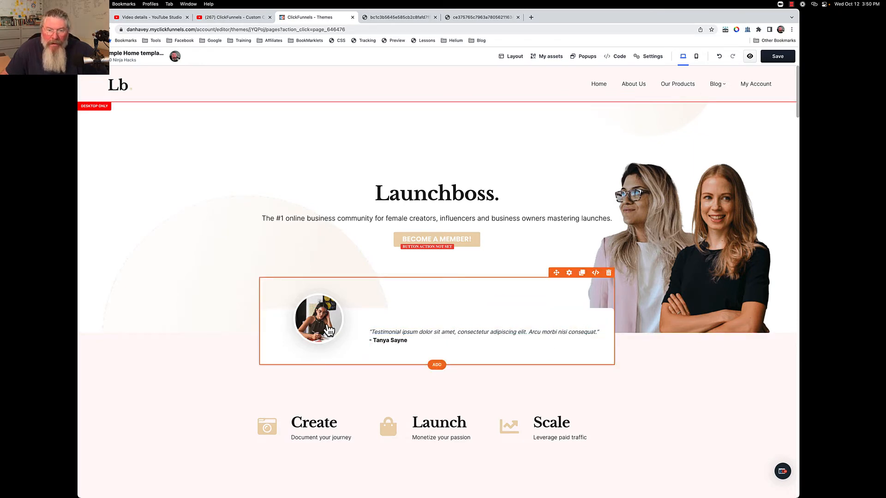
Set the top margin of the testimonial portrait image to 0%.
left_click(329, 330)
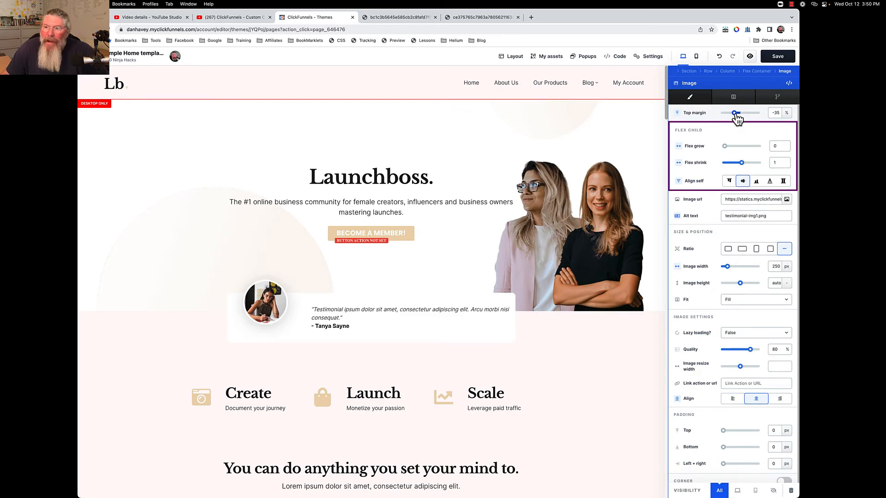
left_click_drag(735, 113, 740, 113)
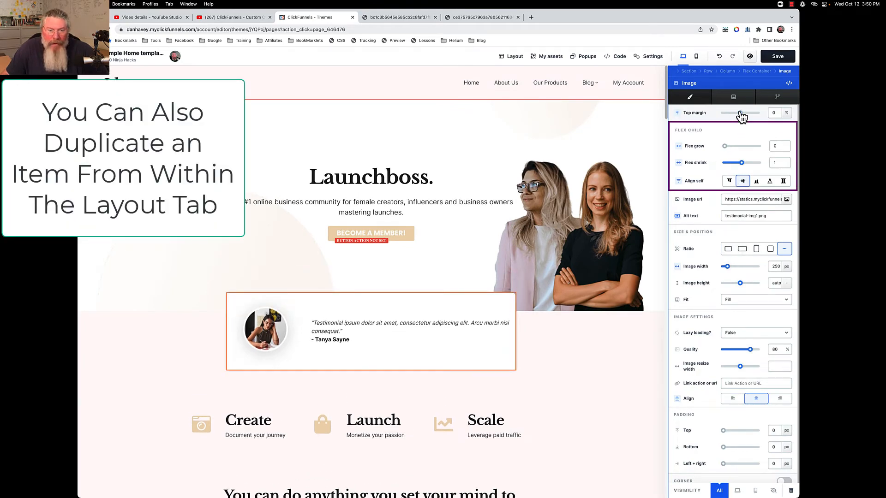
left_click(423, 310)
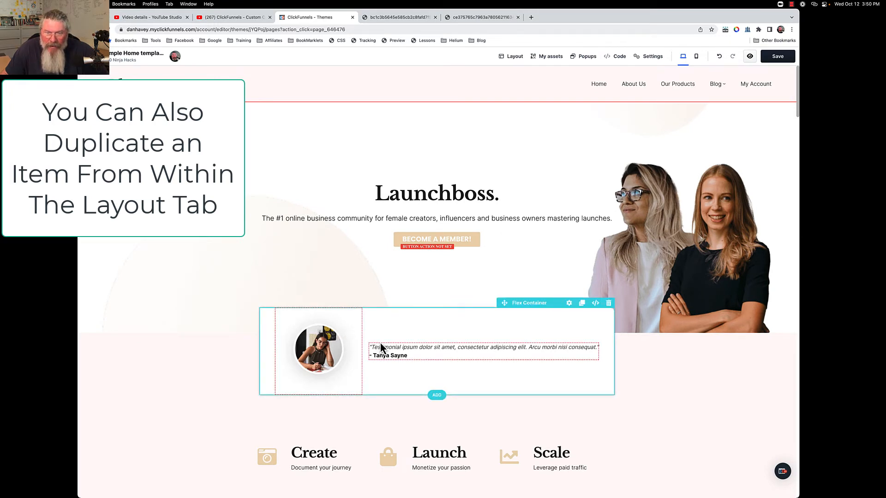
Move the testimonial text and portrait out of the flex container to above the BECOME A MEMBER! button, and clone the portrait.
left_click_drag(394, 354, 422, 237)
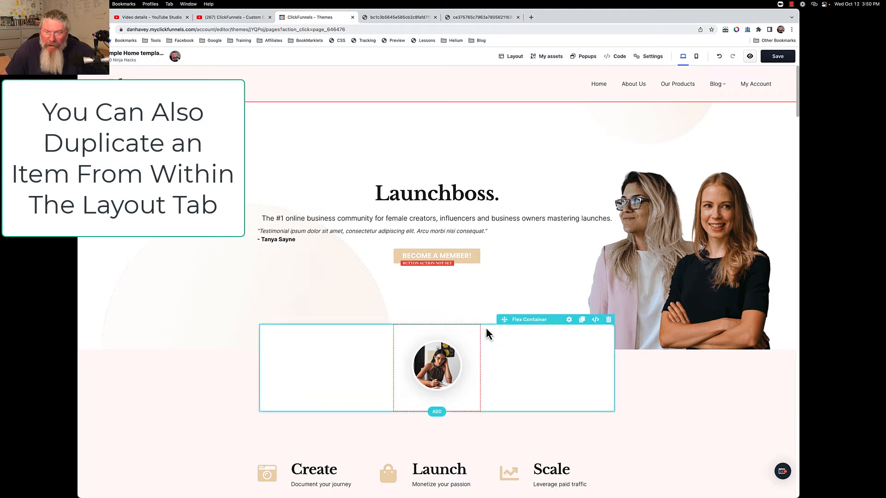
left_click_drag(455, 346, 441, 254)
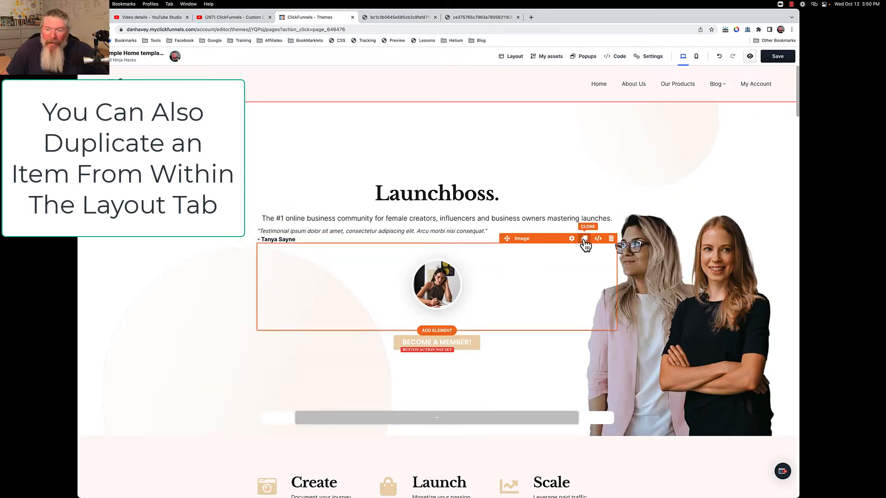
left_click(585, 239)
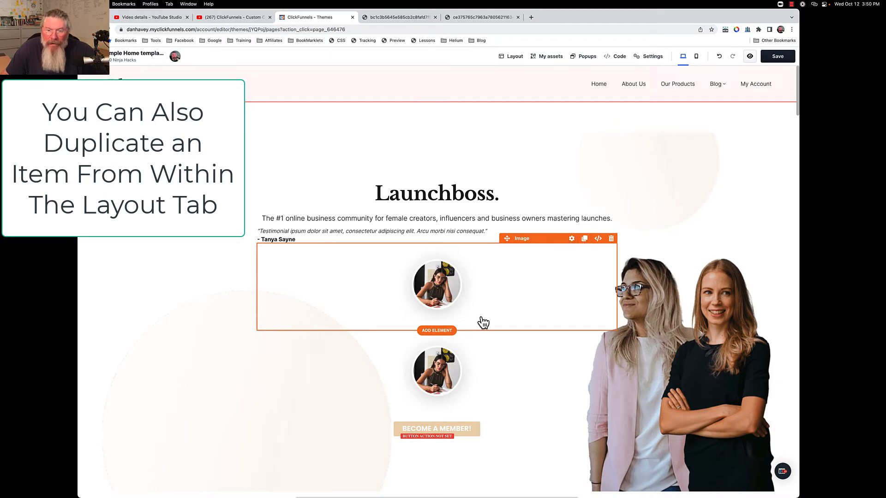
Arrange the two portrait copies with one inside the white flex container and the other directly below the BECOME A MEMBER! button.
left_click(443, 360)
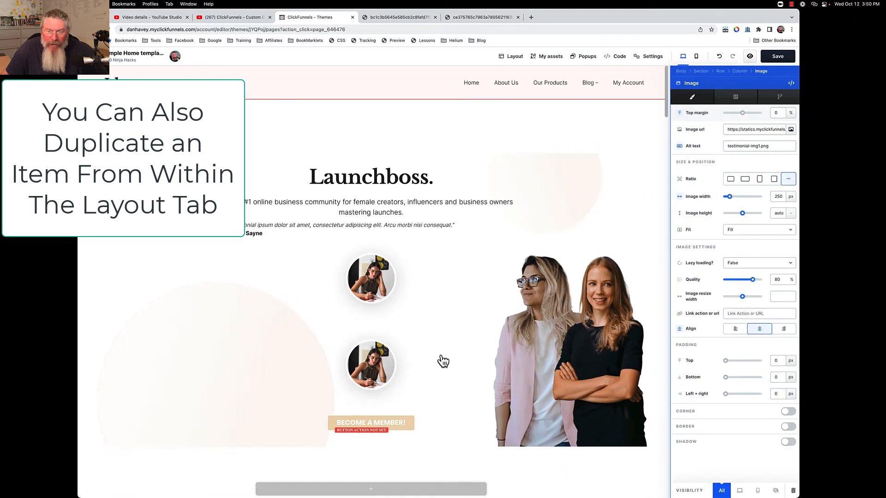
scroll(443, 351, "down", 4)
left_click(466, 252)
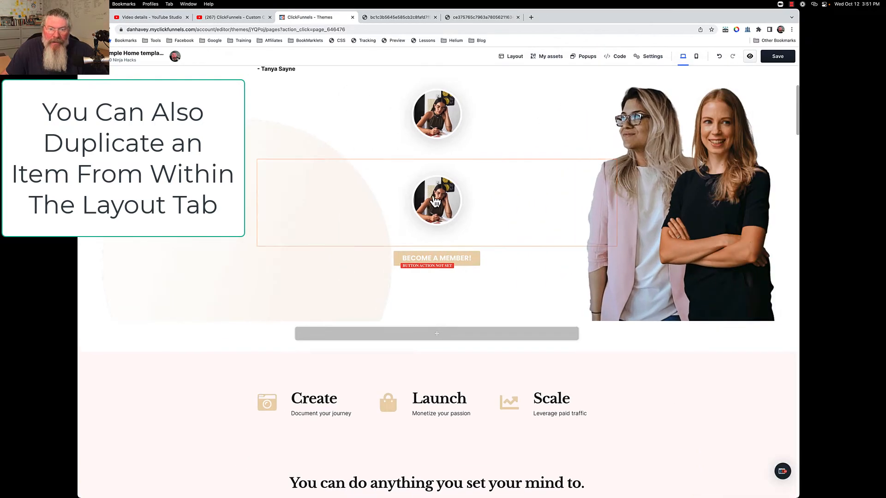
left_click_drag(433, 198, 421, 340)
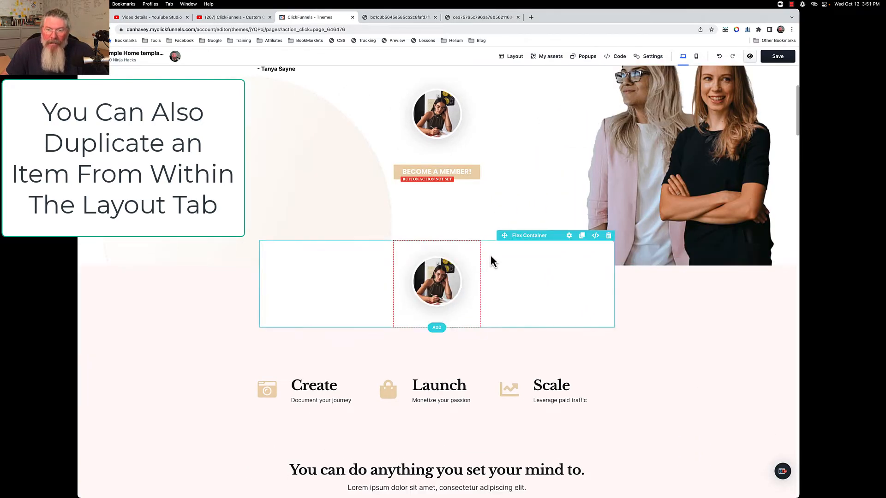
left_click_drag(431, 266, 422, 327)
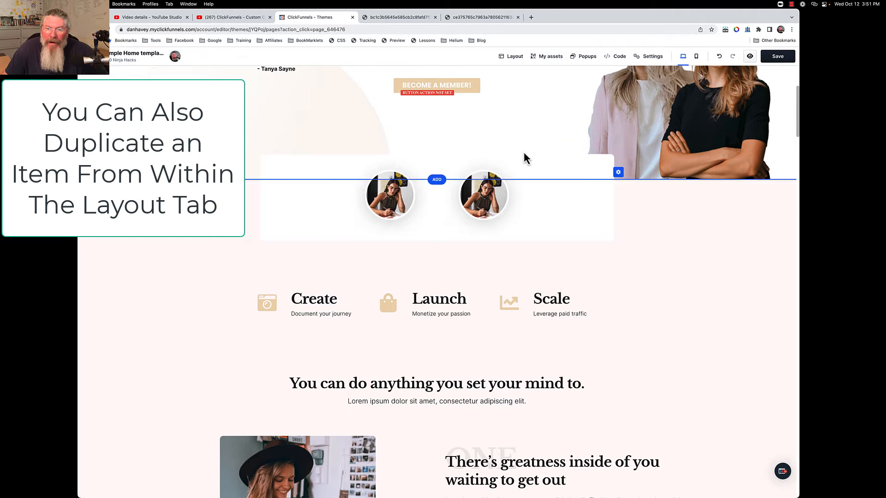
left_click_drag(485, 198, 457, 90)
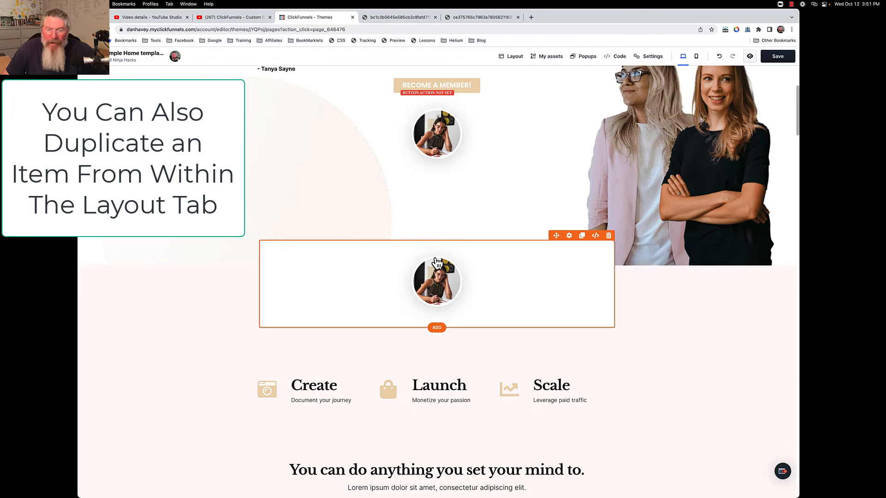
Set the visibility of the portrait inside the flex container to mobile only.
left_click(436, 263)
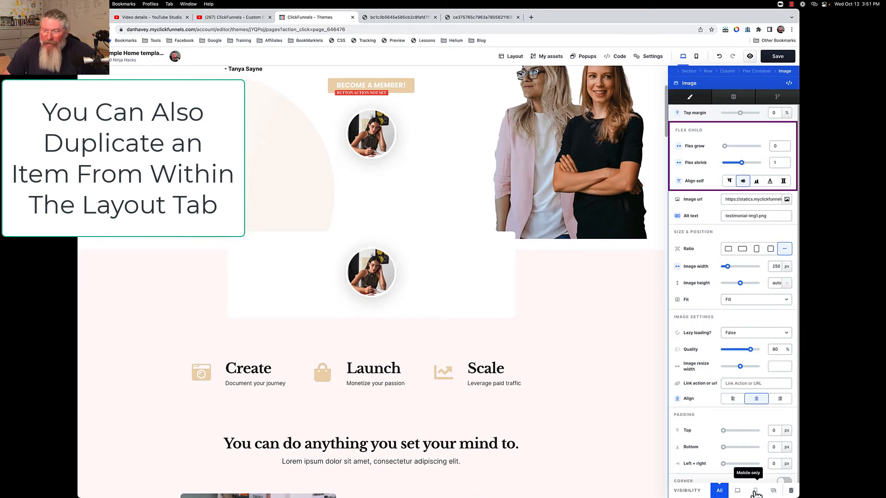
left_click(755, 491)
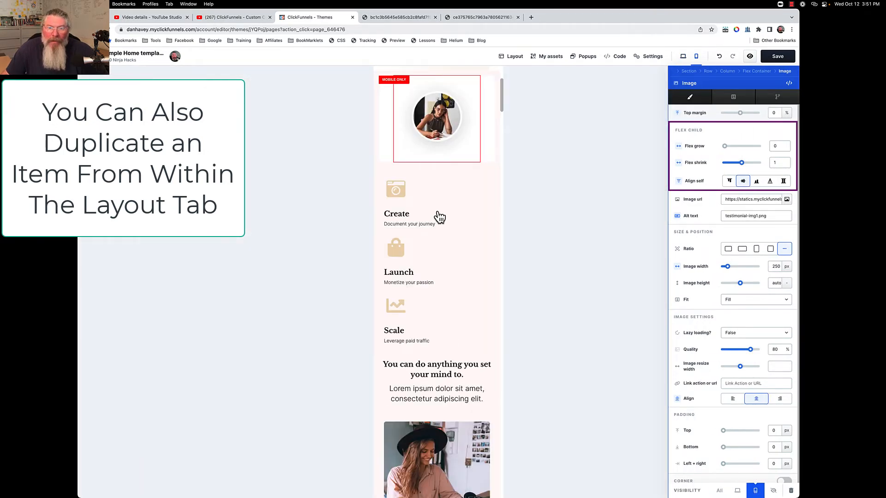
key("Escape")
Set the top margin of the mobile-only portrait to -30%.
scroll(439, 217, "up", 5)
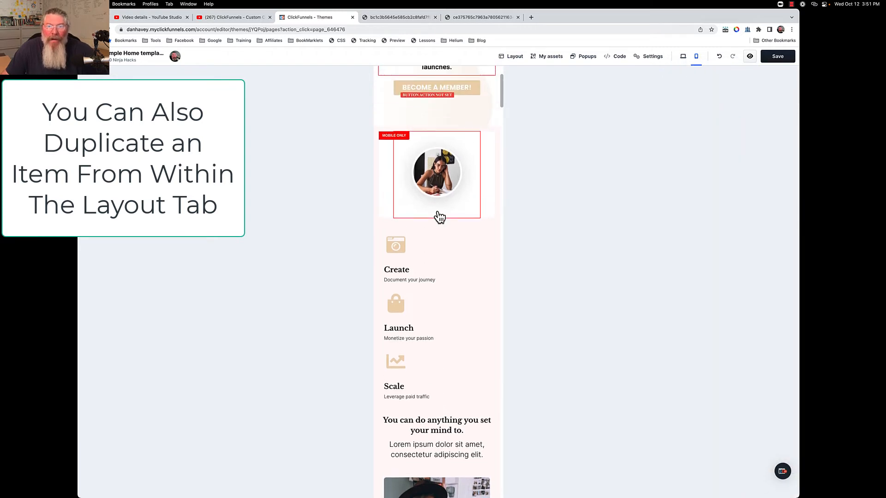
scroll(439, 216, "up", 2)
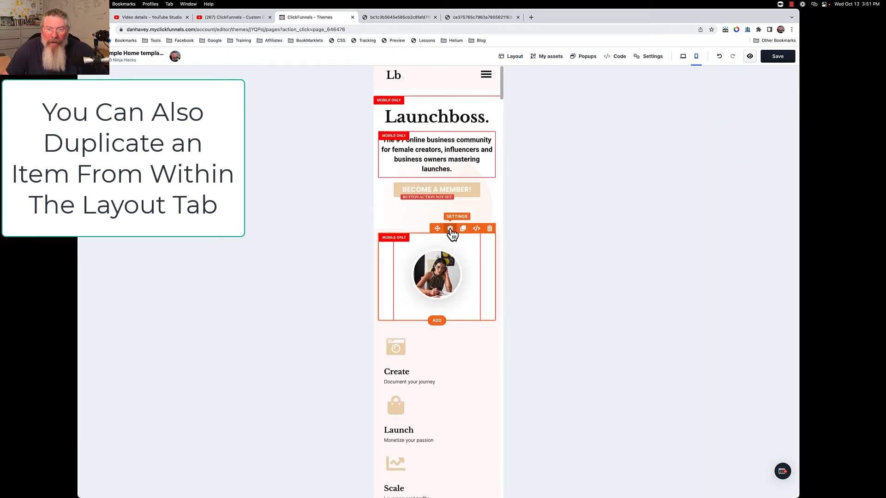
left_click(450, 230)
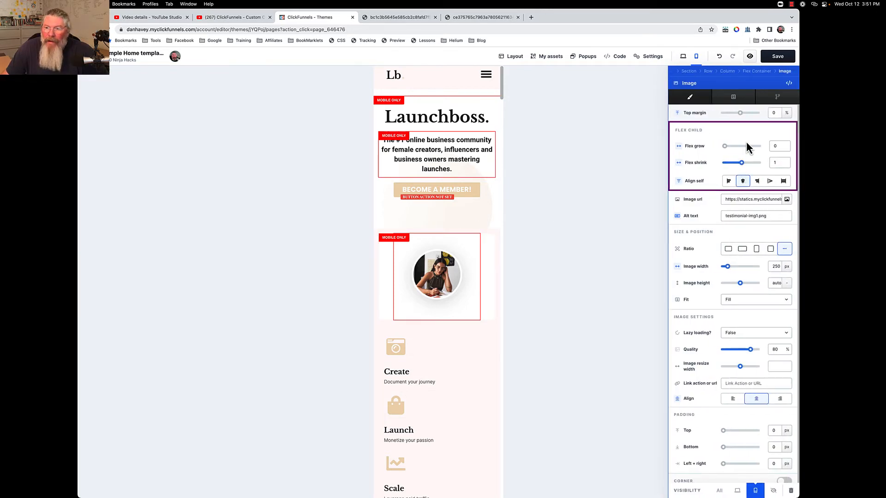
left_click_drag(740, 116, 735, 115)
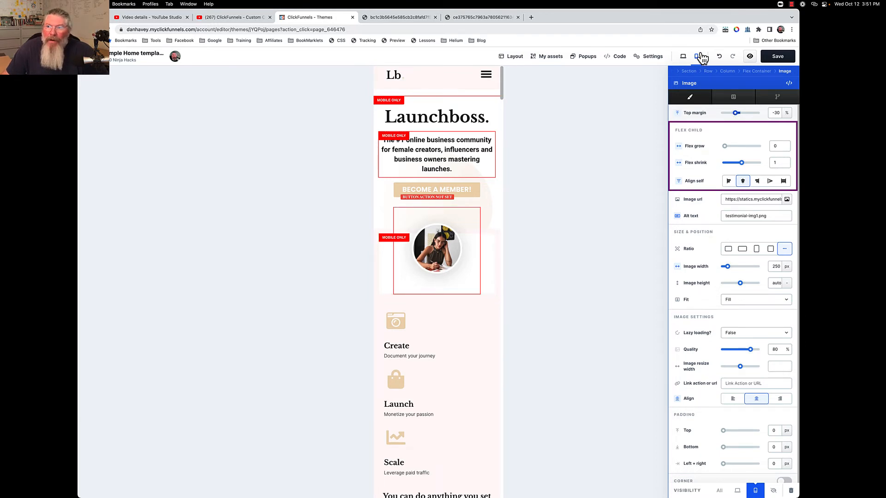
Return to the desktop view and try to move the hero portrait into the collapsed flex container on the page.
left_click(683, 57)
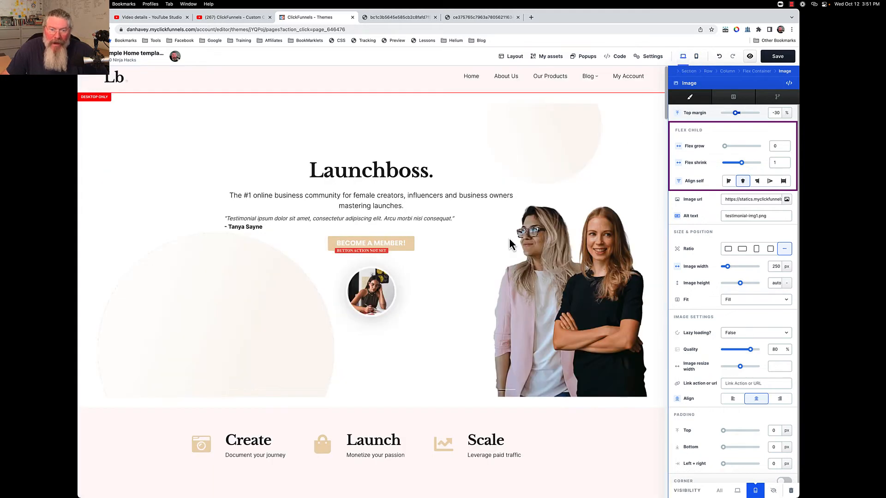
left_click(395, 360)
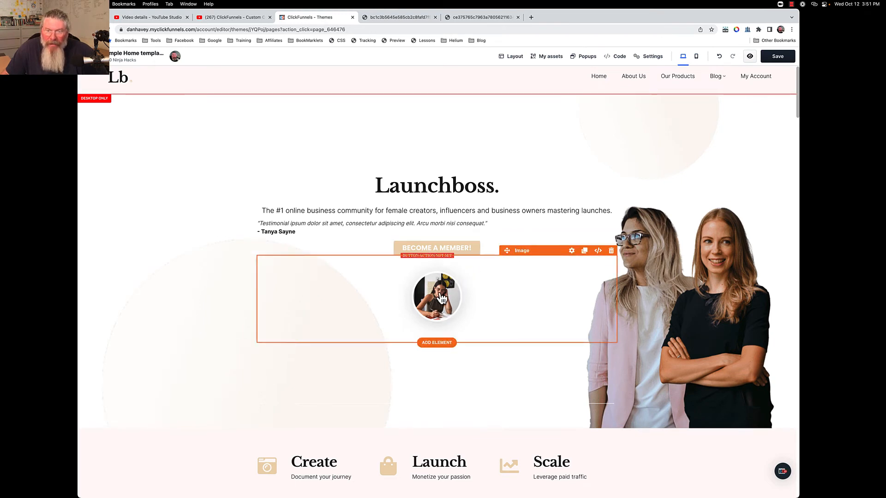
left_click_drag(442, 298, 451, 414)
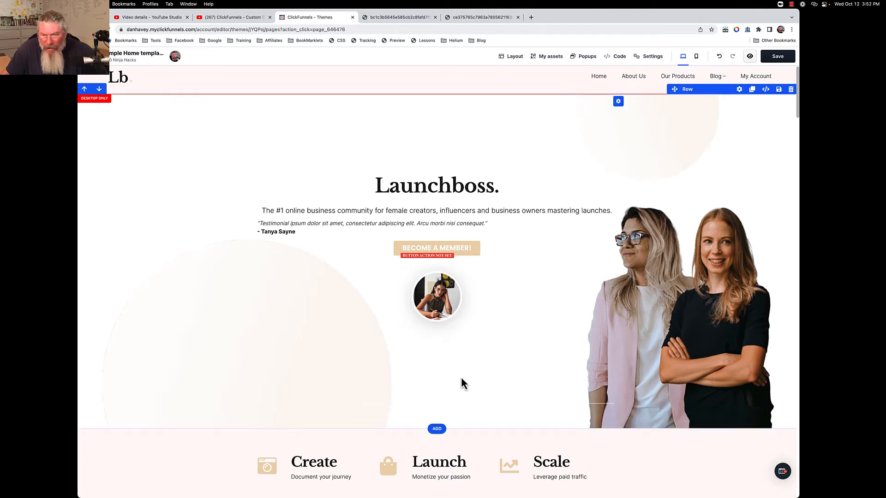
left_click_drag(433, 314, 451, 418)
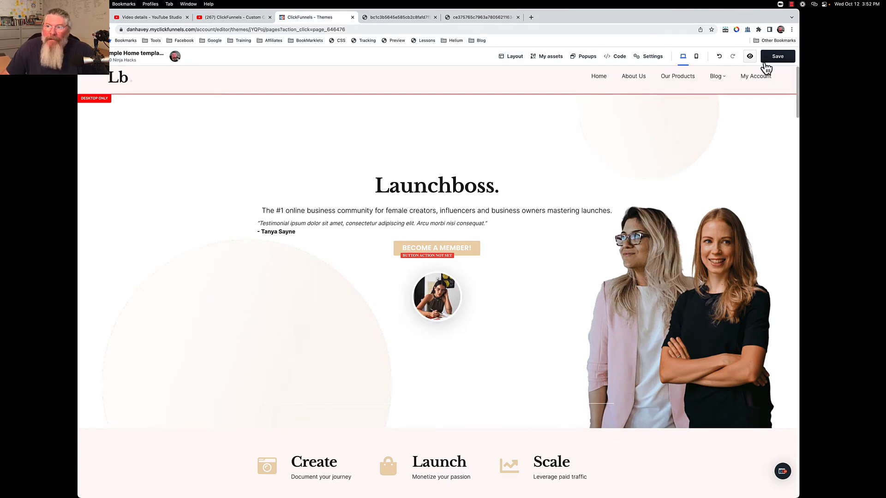
Save the home page template and reload the editor.
left_click(777, 56)
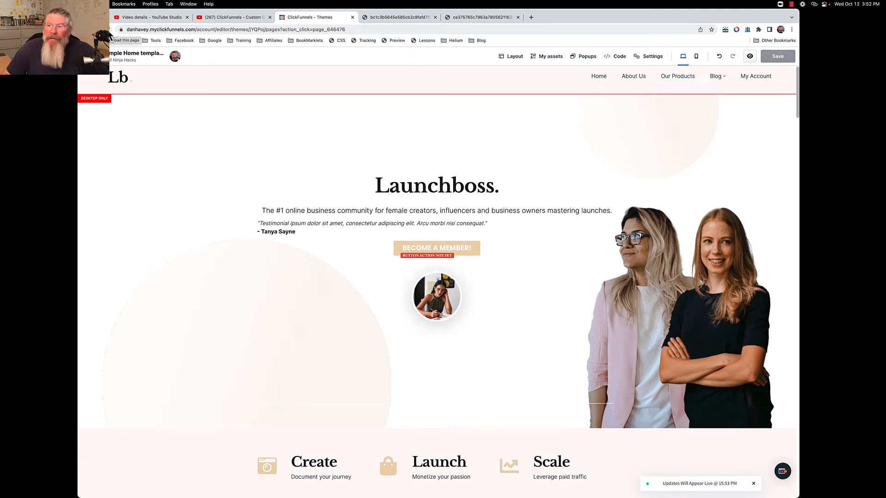
left_click(109, 34)
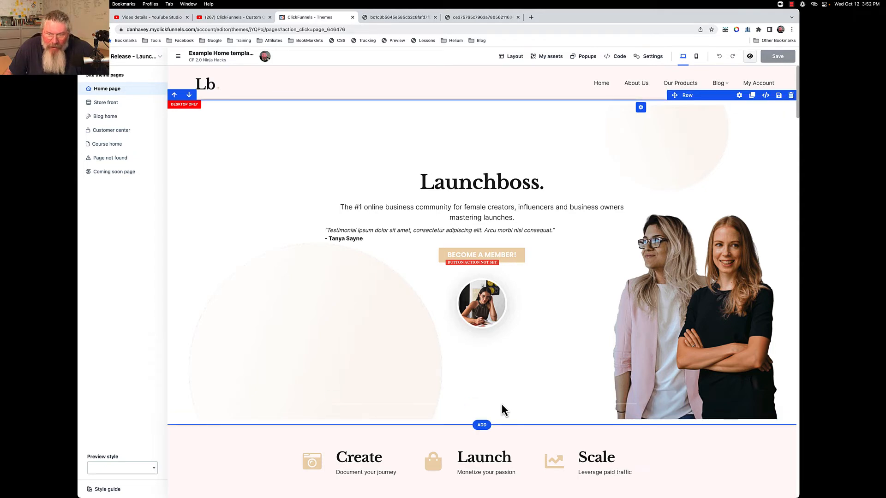
Use the page's layout tree to nest the hero row's portrait image inside the Flex Container, above the mobile-only image.
left_click(513, 57)
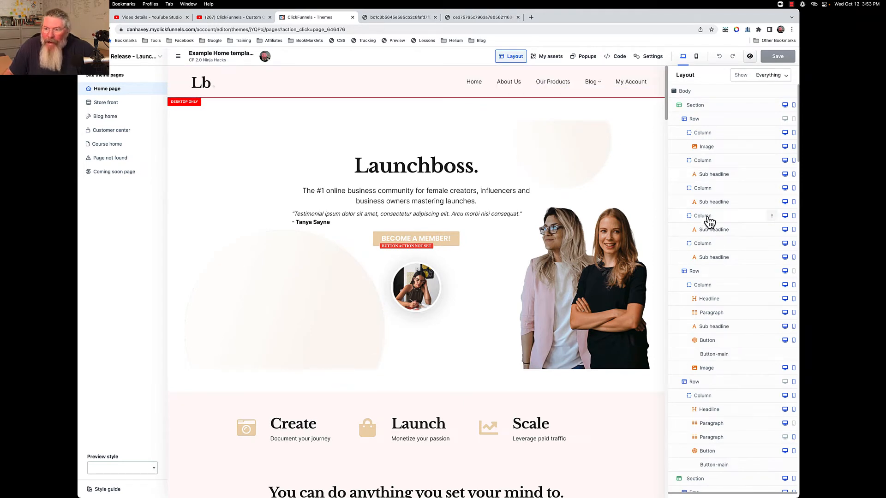
scroll(704, 249, "down", 1)
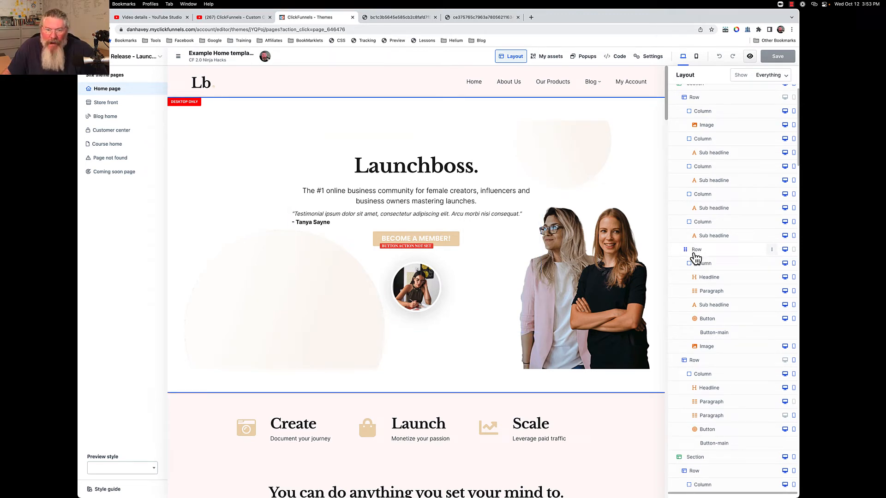
scroll(695, 258, "down", 8)
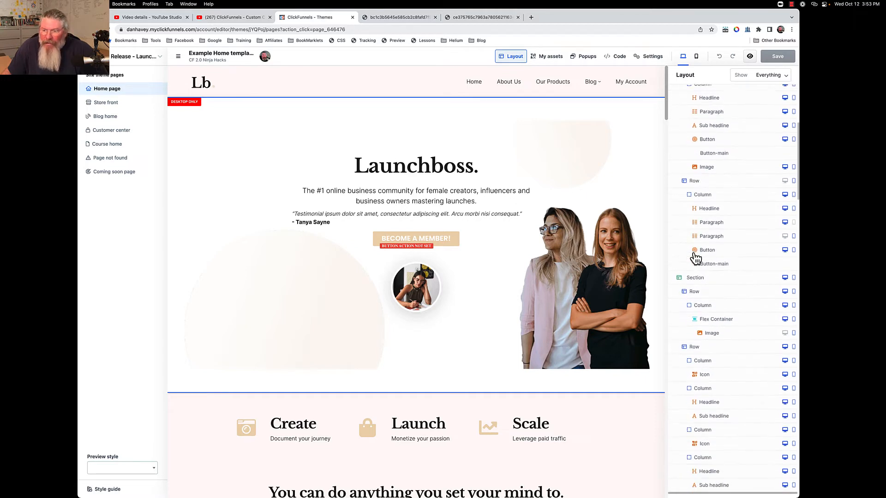
scroll(696, 258, "down", 4)
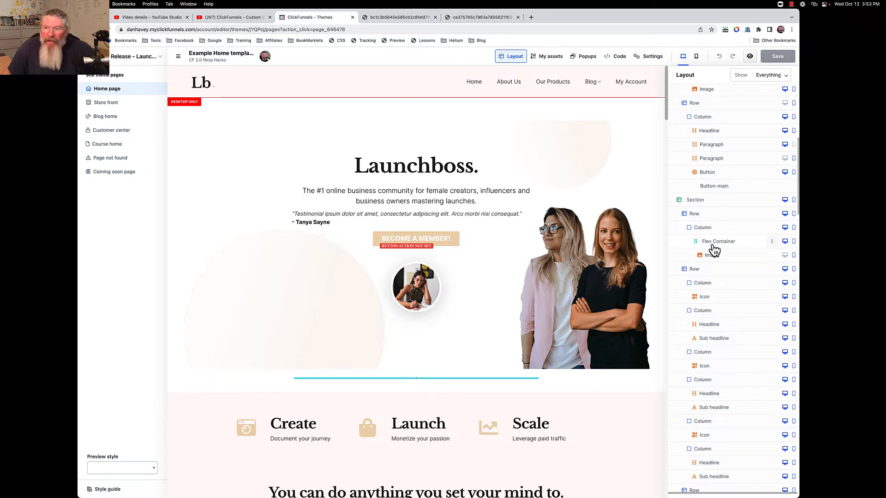
scroll(713, 250, "up", 1)
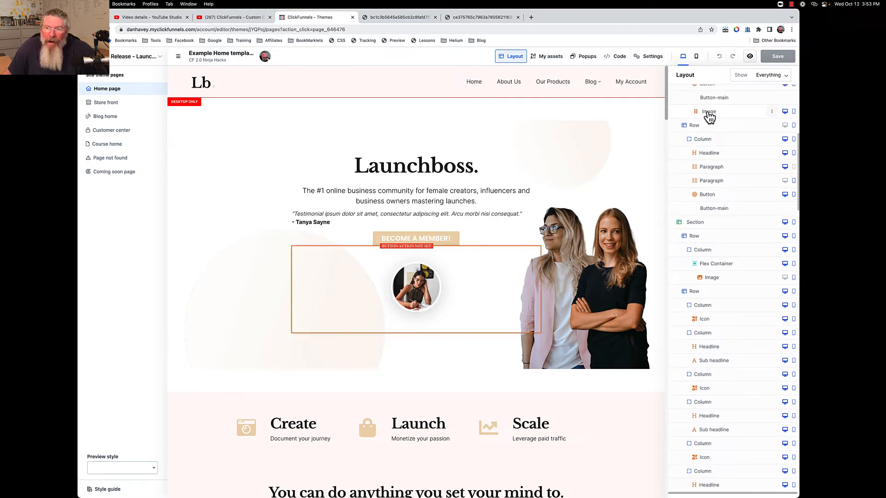
left_click_drag(709, 116, 710, 277)
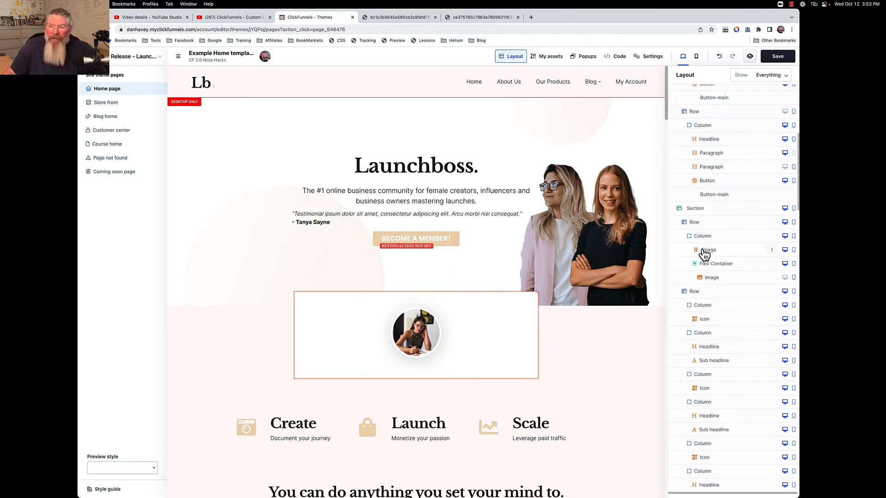
left_click_drag(706, 255, 708, 278)
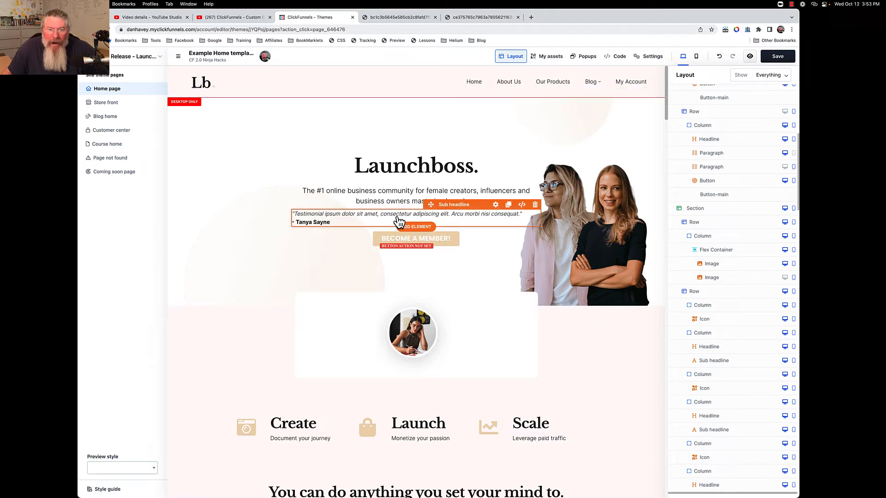
Move the testimonial text into the flex container beside the portrait and check the container's settings.
left_click_drag(399, 221, 407, 354)
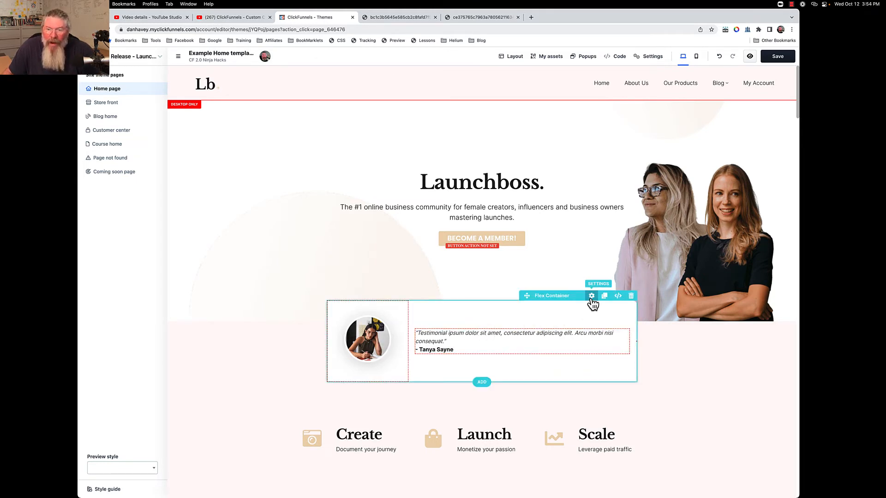
left_click(591, 296)
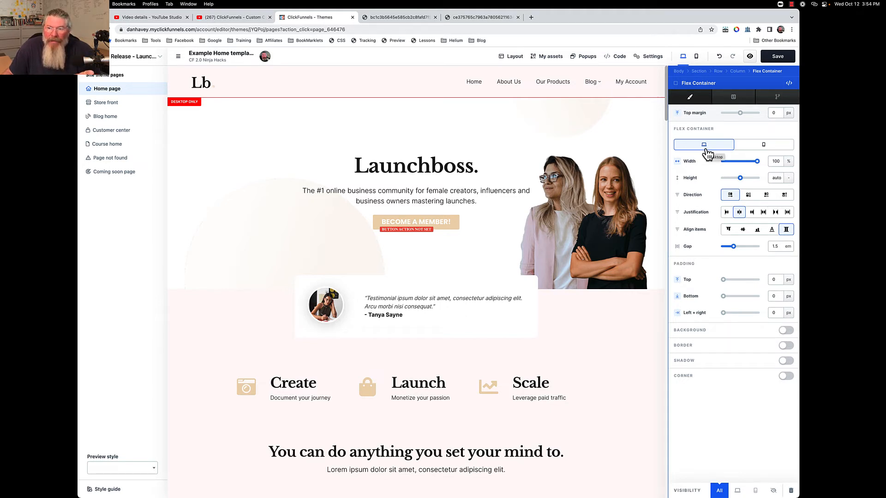
left_click(444, 331)
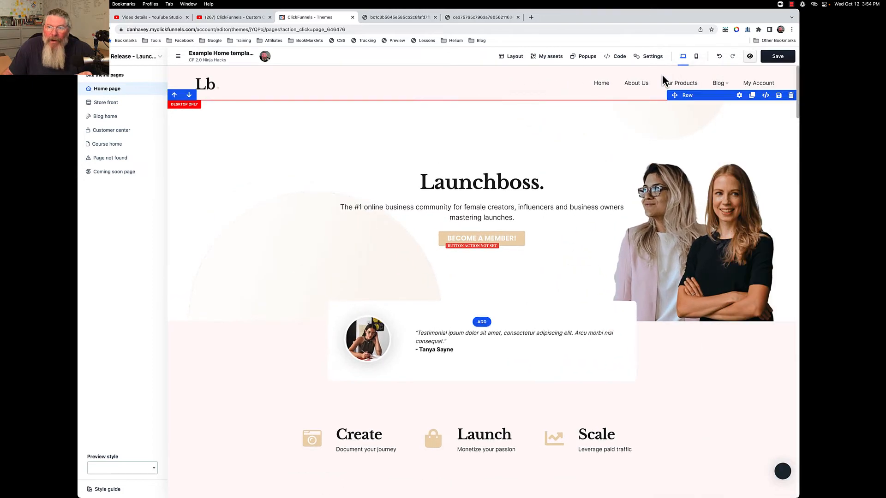
Make the portrait image in the testimonial's flex container visible on desktop only.
left_click(696, 56)
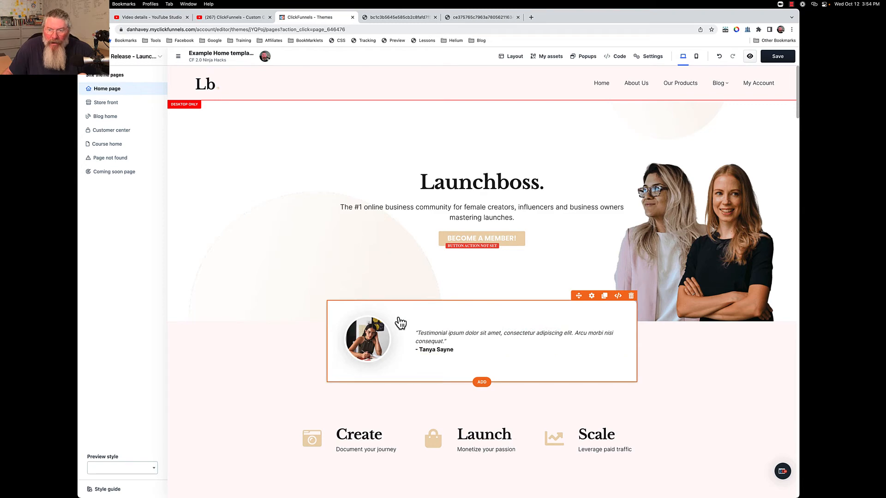
left_click(400, 323)
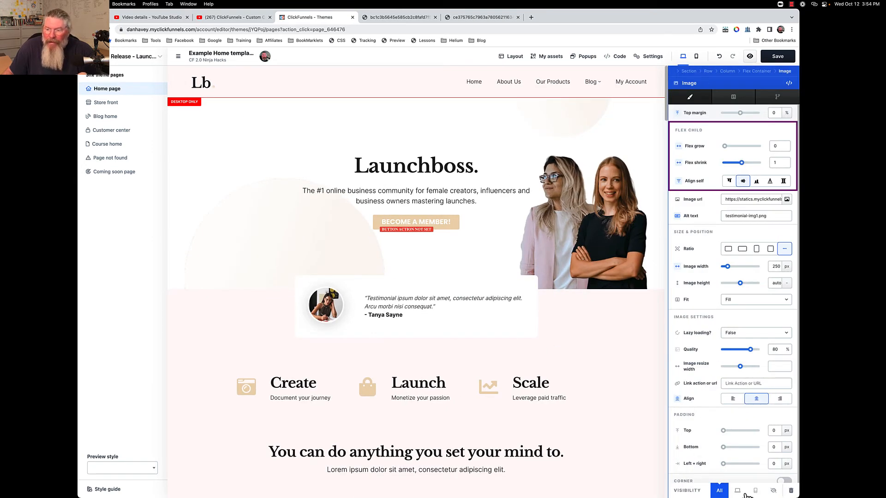
left_click(737, 491)
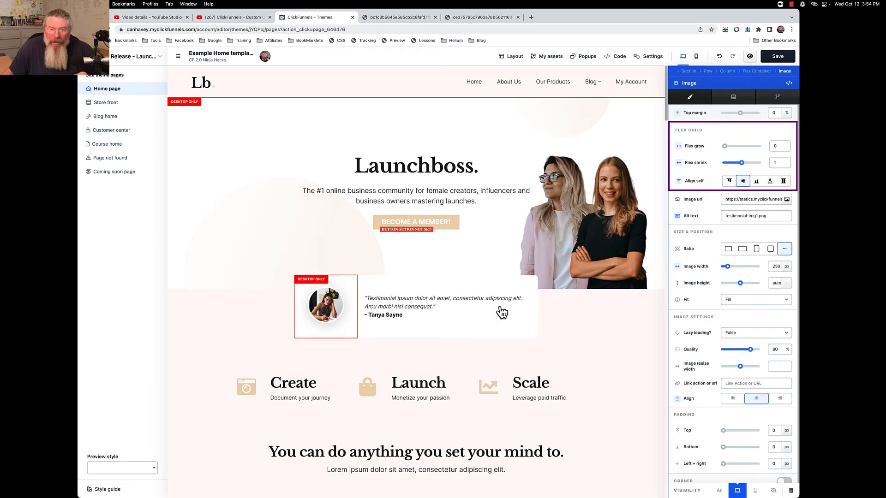
left_click(491, 315)
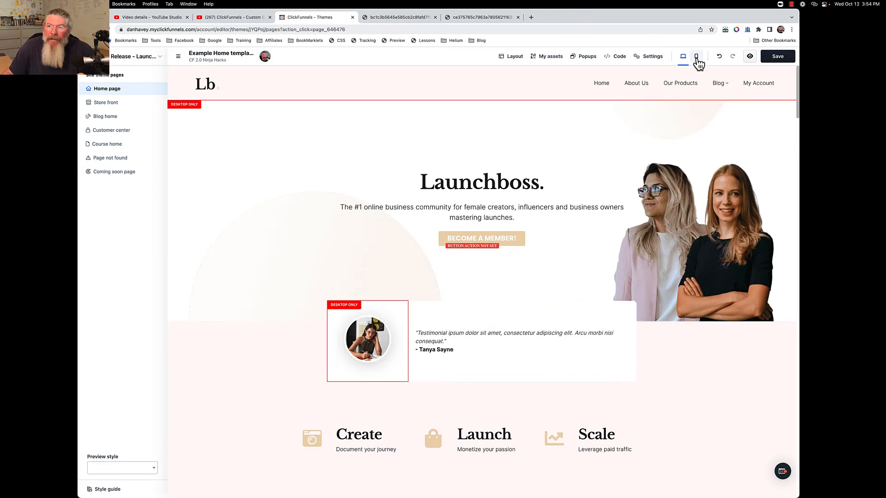
Set the testimonial flex container's mobile direction to reversed column and compare its desktop and mobile layouts.
left_click(696, 56)
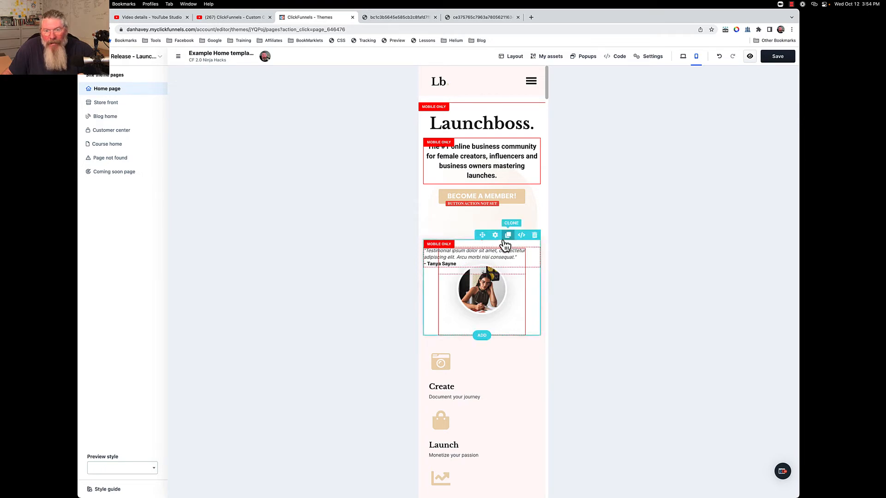
left_click(497, 242)
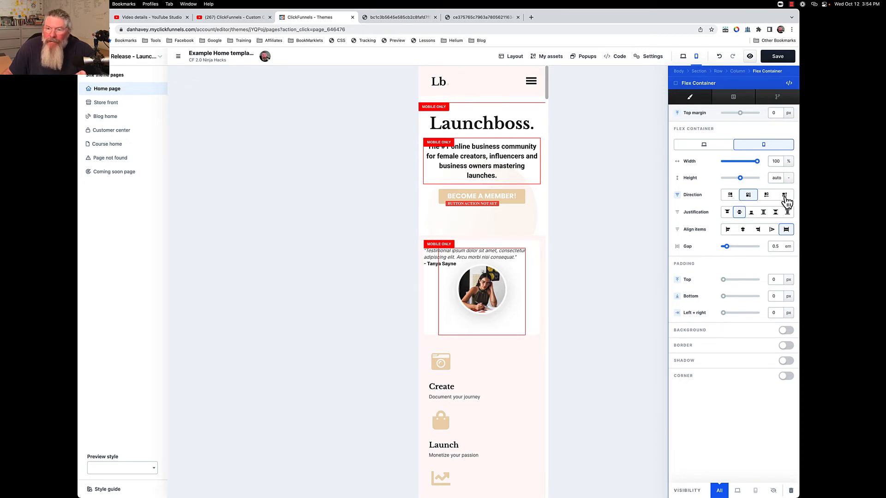
left_click(784, 195)
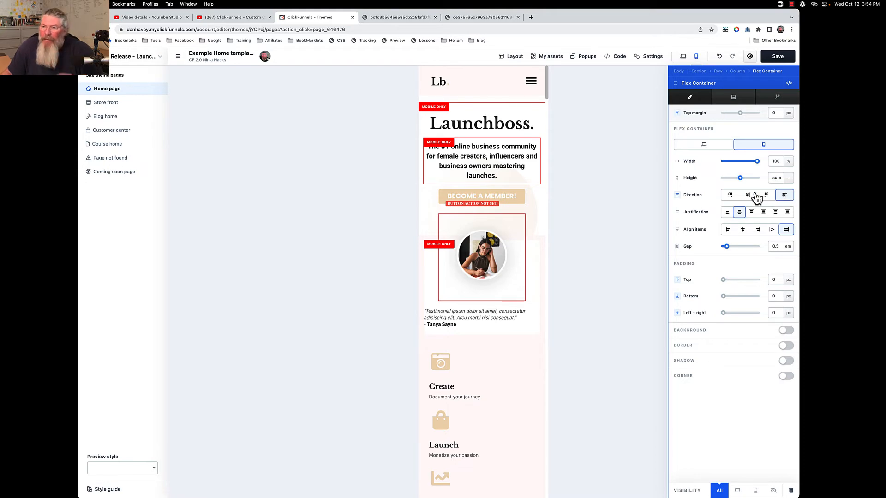
left_click(682, 57)
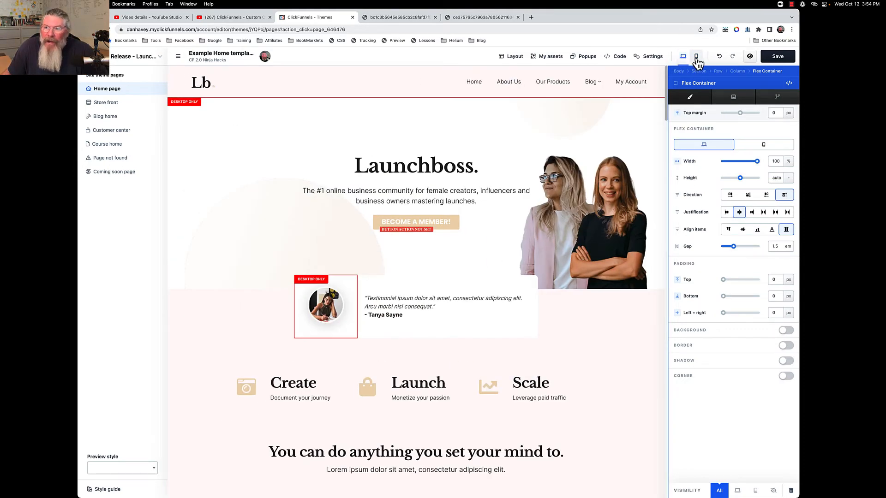
left_click(696, 57)
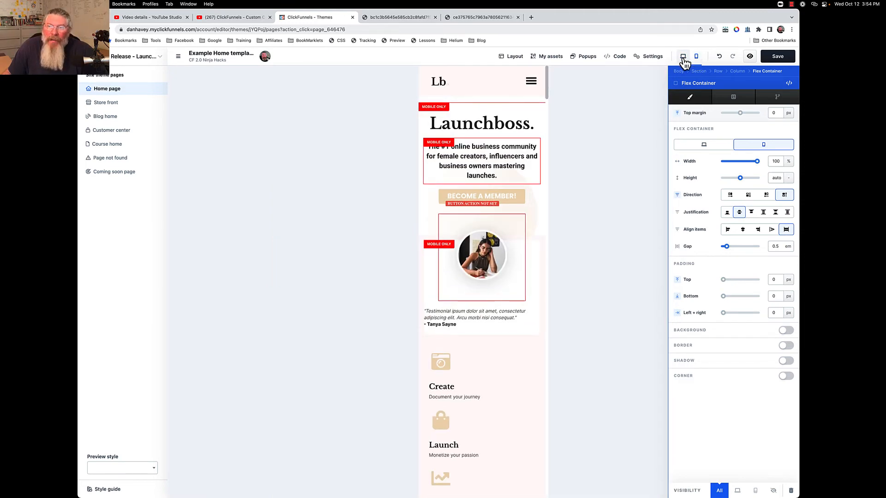
left_click(683, 58)
left_click(695, 57)
left_click(704, 146)
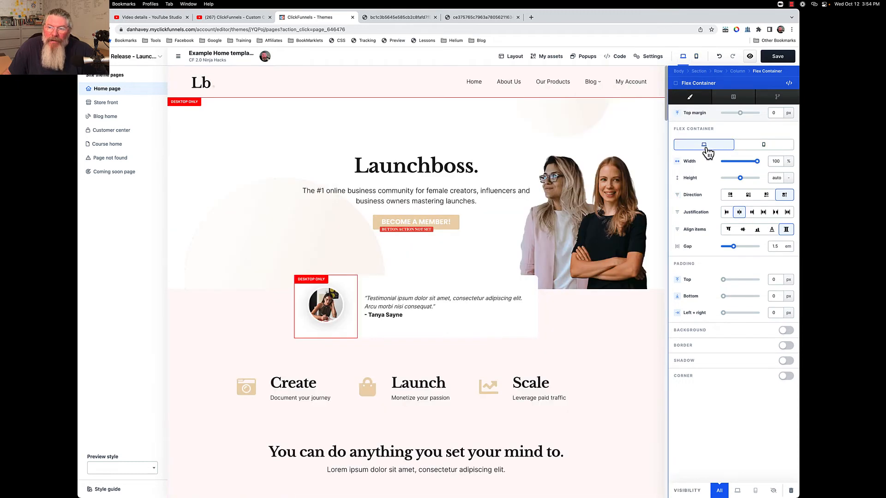
left_click(755, 148)
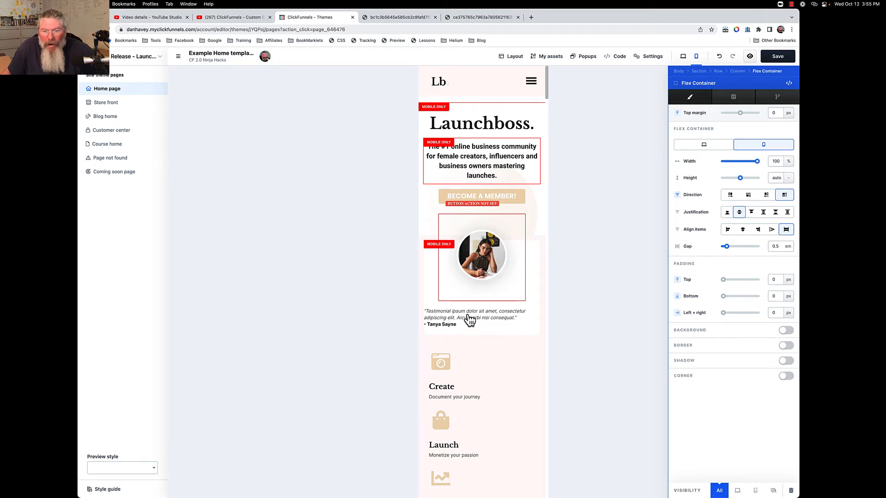
In the mobile view, clone the testimonial text and make one of the two copies visible on desktop only.
left_click(471, 318)
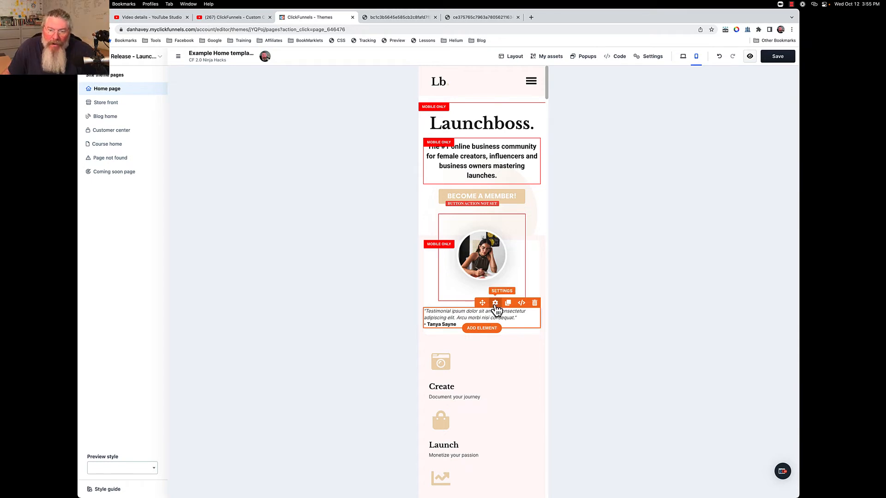
left_click(508, 304)
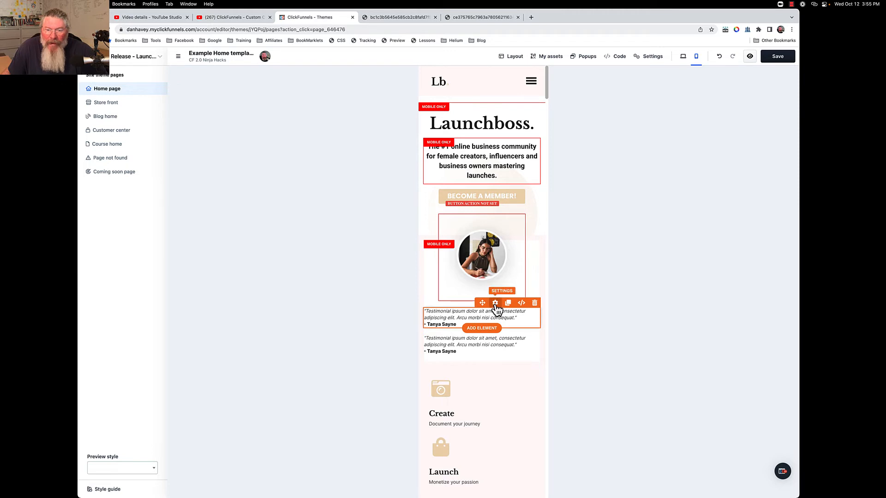
left_click(495, 303)
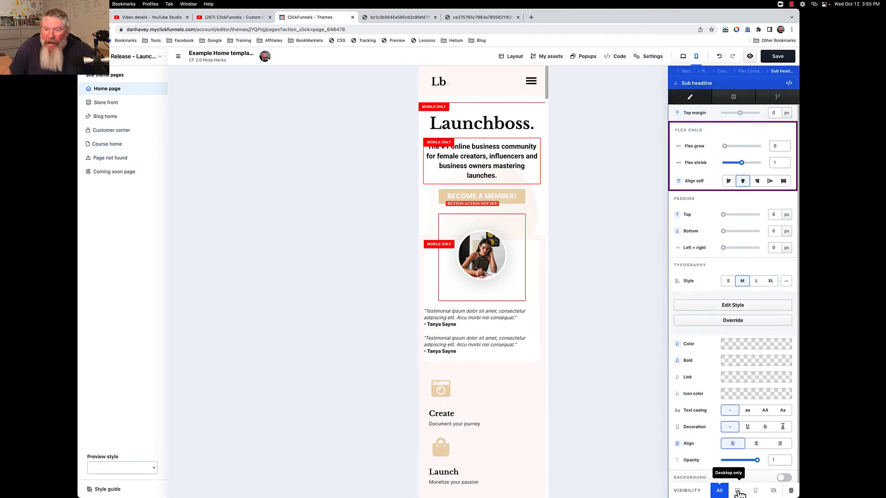
left_click(737, 491)
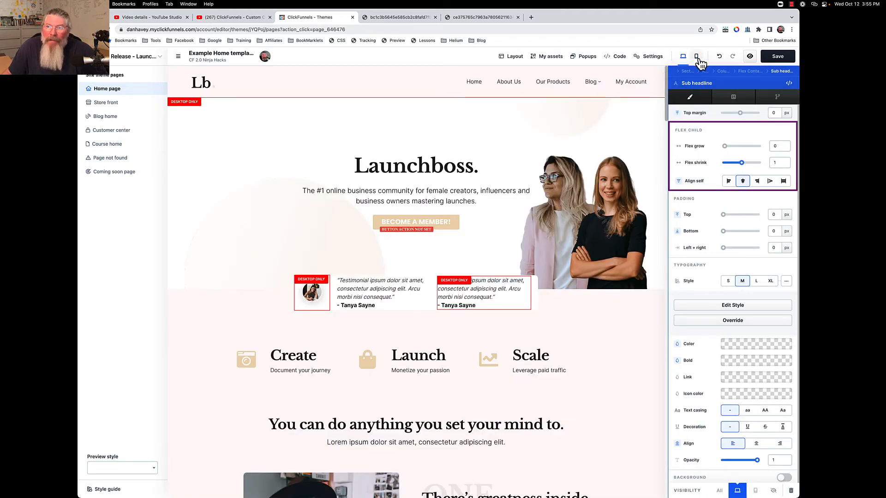
Make the other testimonial text mobile-only, center-align it and set its top margin to -75 px.
left_click(696, 56)
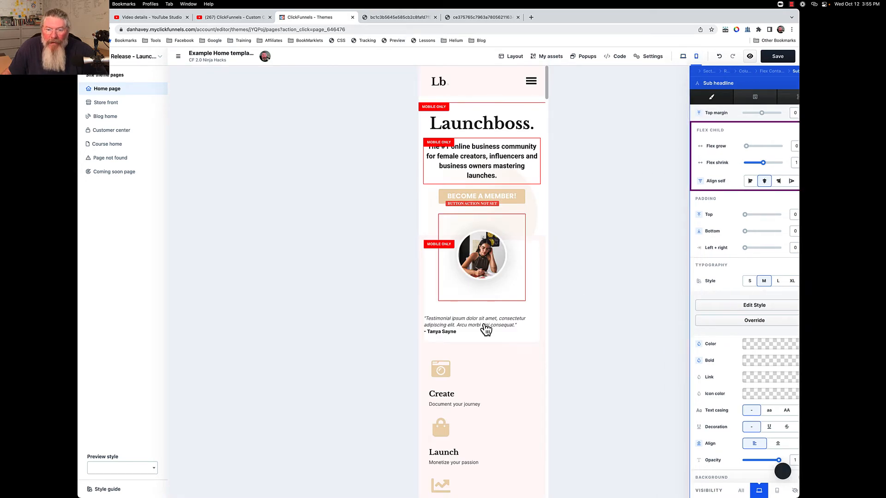
left_click(494, 312)
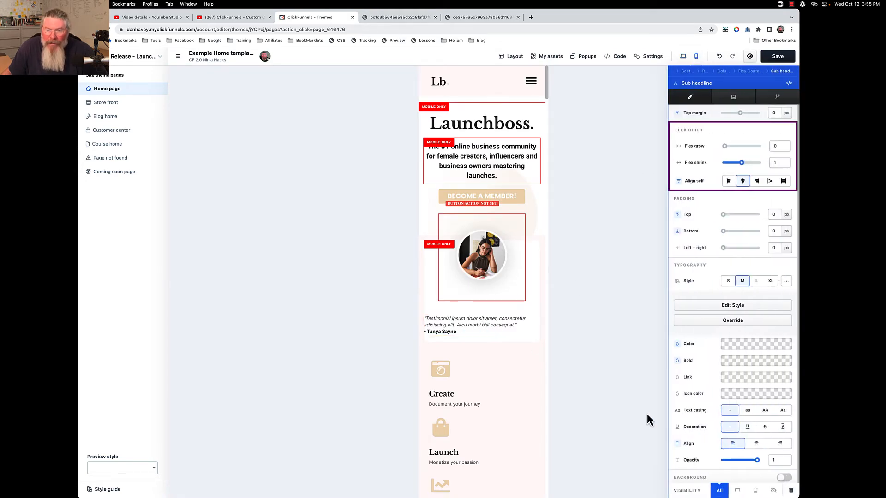
left_click(755, 491)
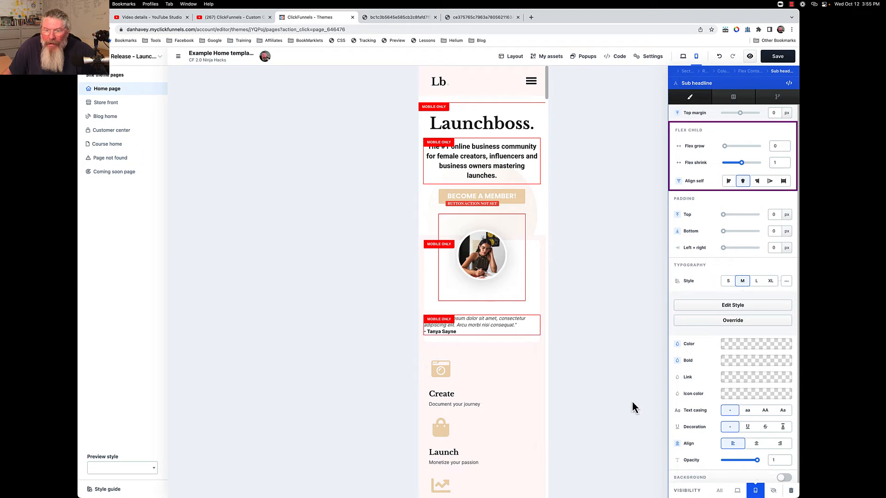
left_click(757, 444)
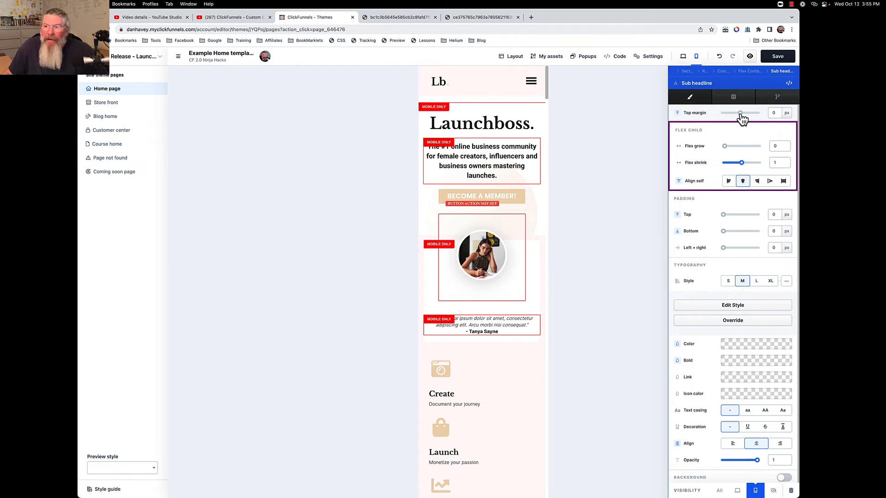
left_click_drag(741, 116, 730, 118)
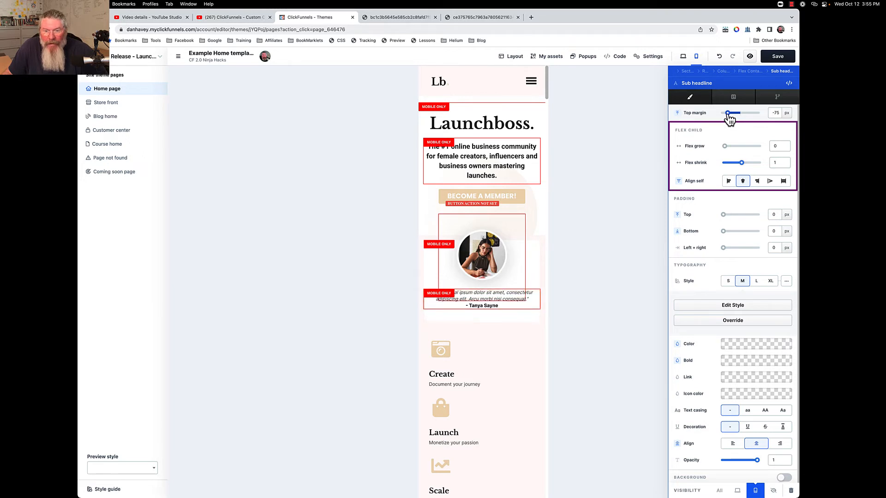
left_click(511, 343)
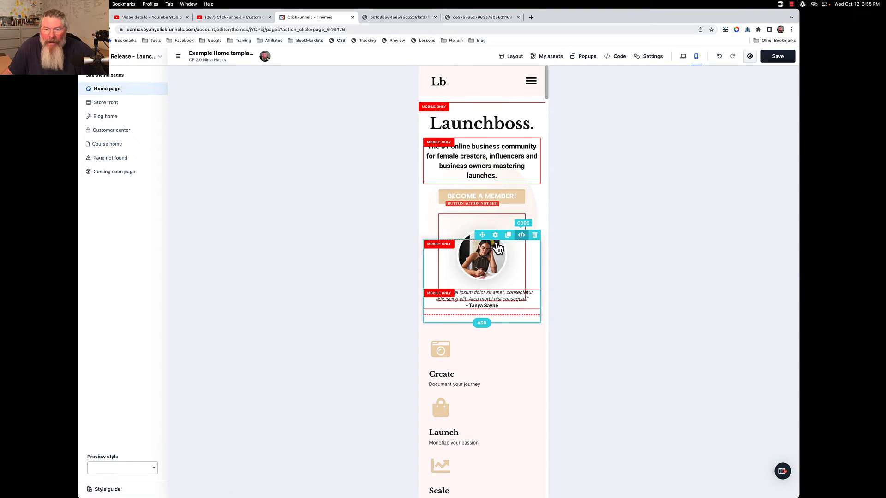
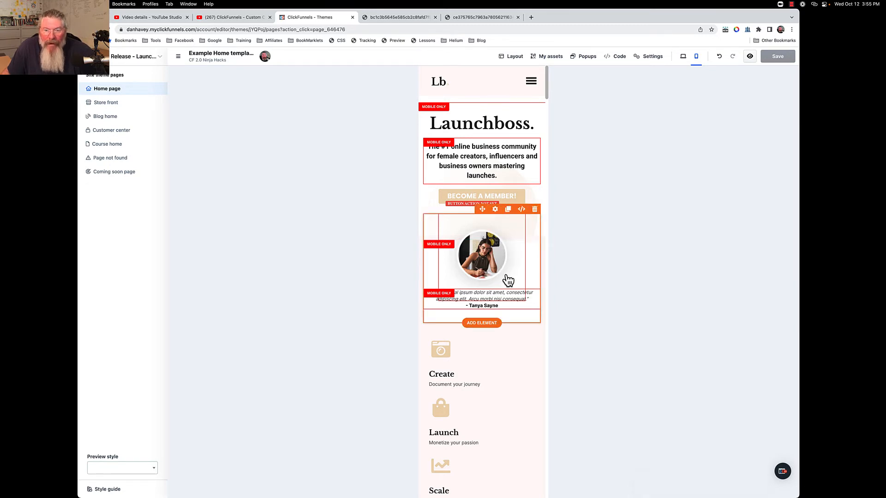
Center-align the Create, Launch and Scale icons in the feature row and check them in the mobile view.
scroll(507, 280, "down", 3)
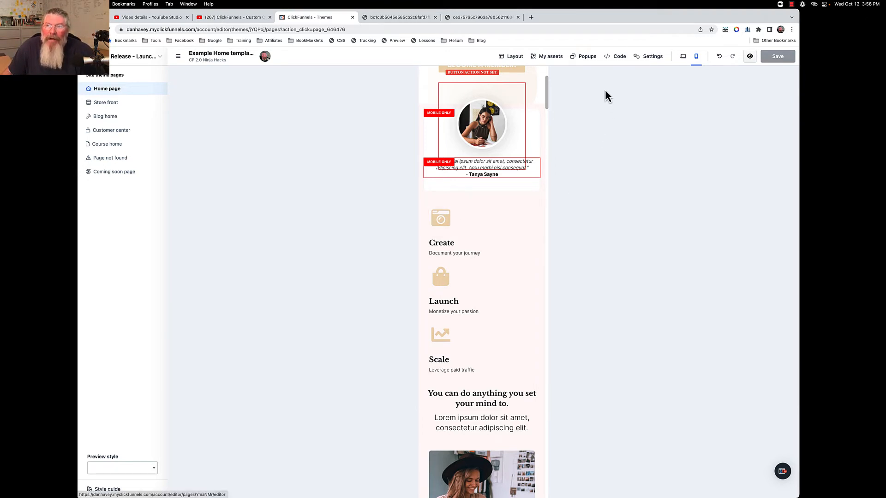
left_click(683, 57)
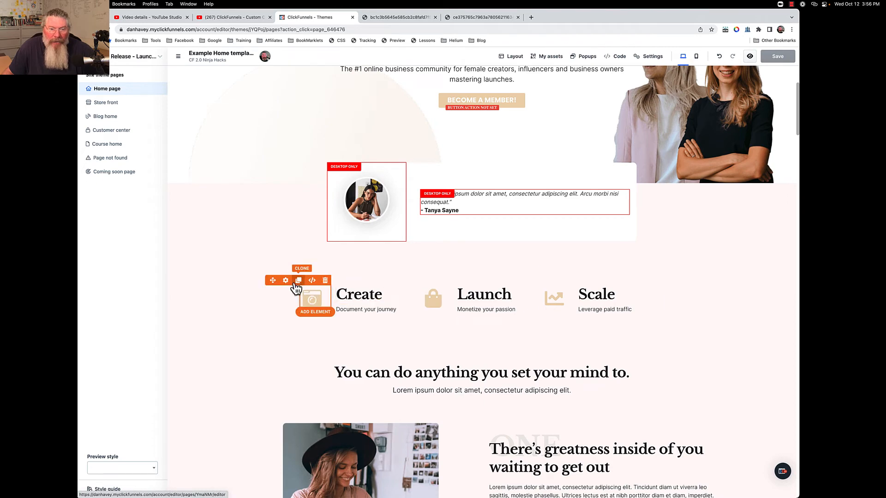
left_click(285, 281)
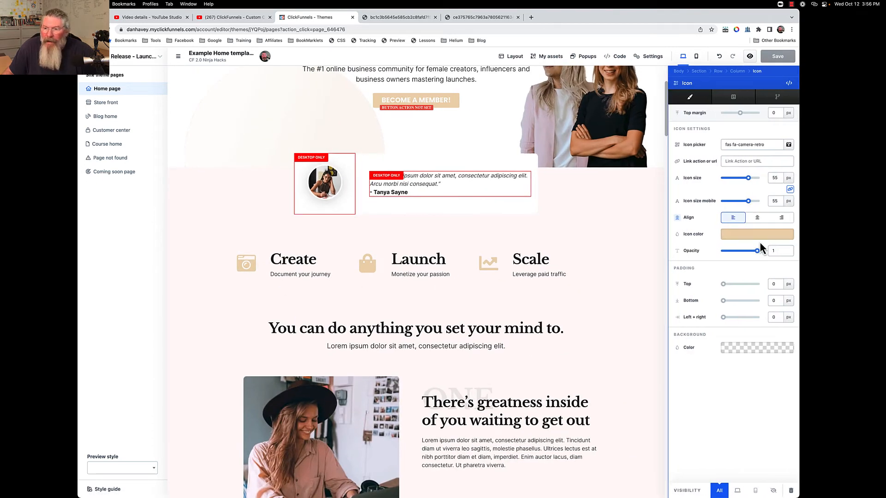
left_click(757, 217)
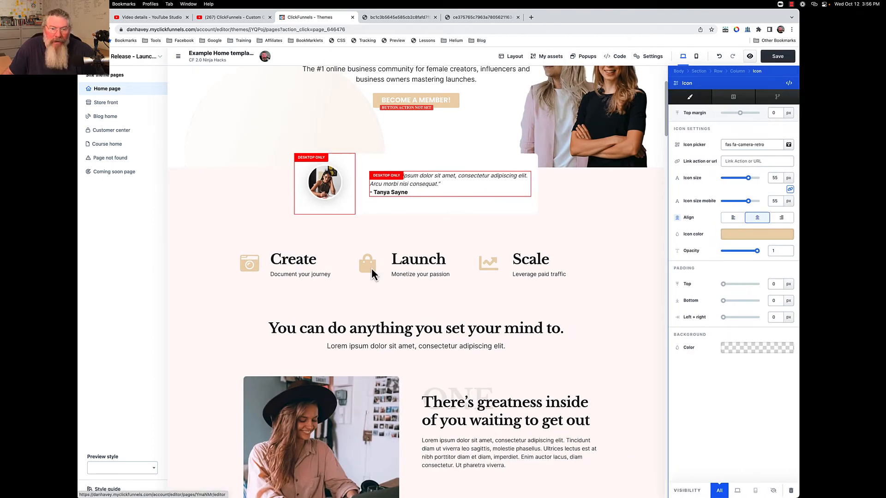
left_click(371, 269)
mouse_move(434, 296)
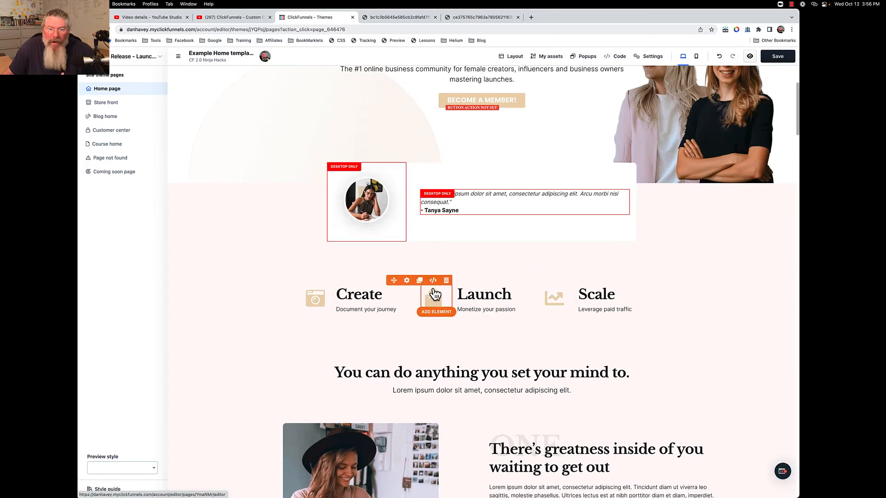
left_click(407, 281)
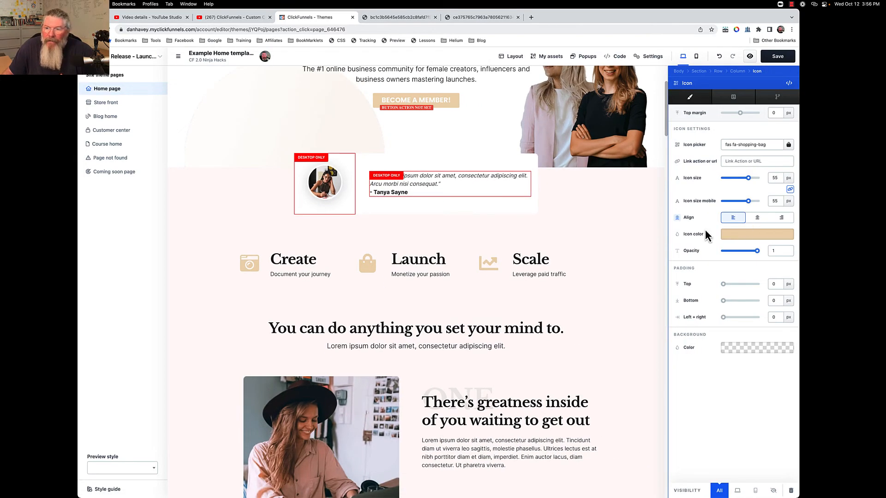
left_click(757, 217)
left_click(492, 267)
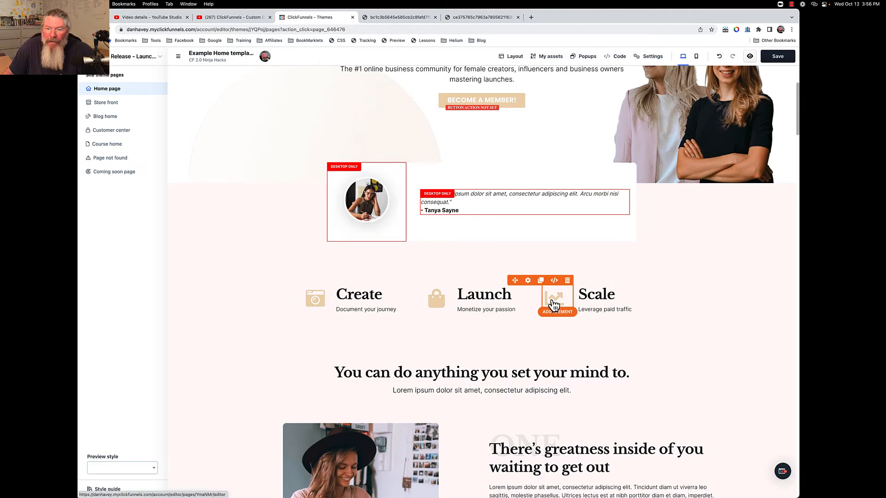
left_click(554, 305)
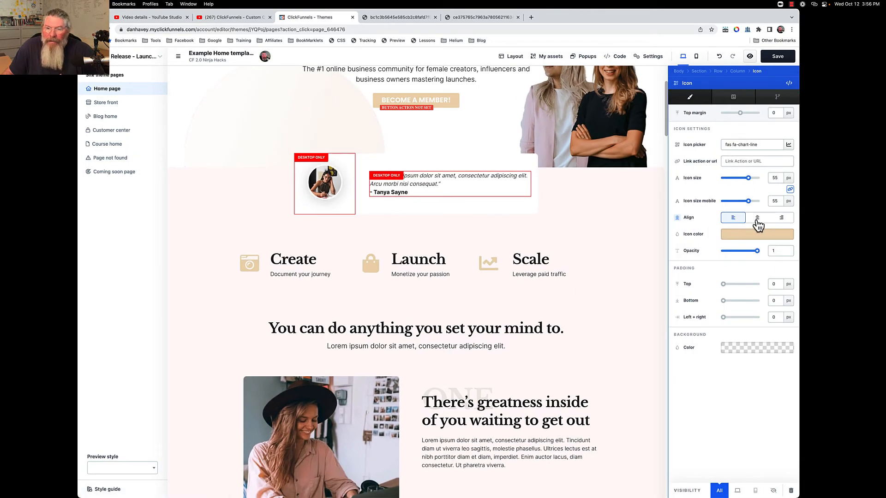
left_click(757, 219)
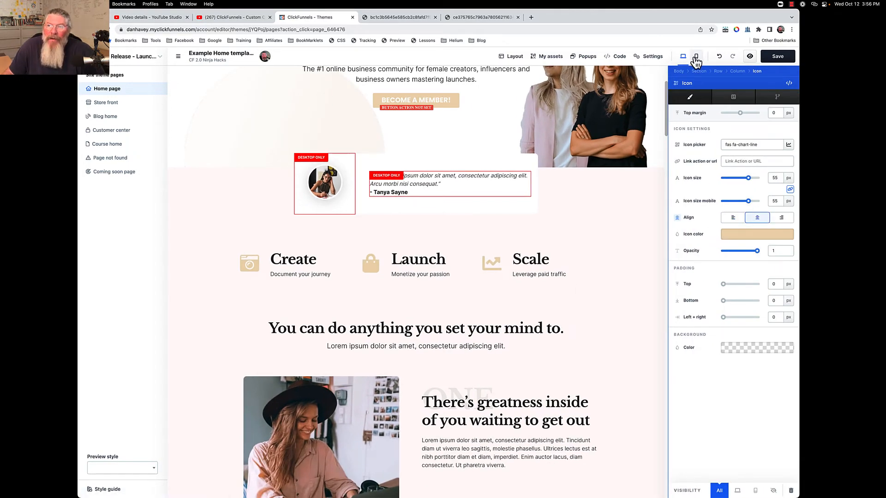
left_click(695, 57)
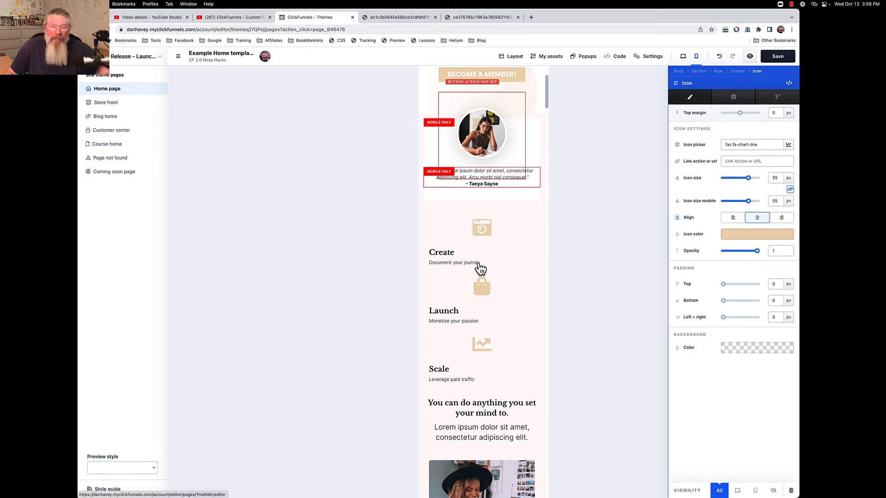
Return to the desktop view and center-align the Create heading in the feature row.
left_click(683, 57)
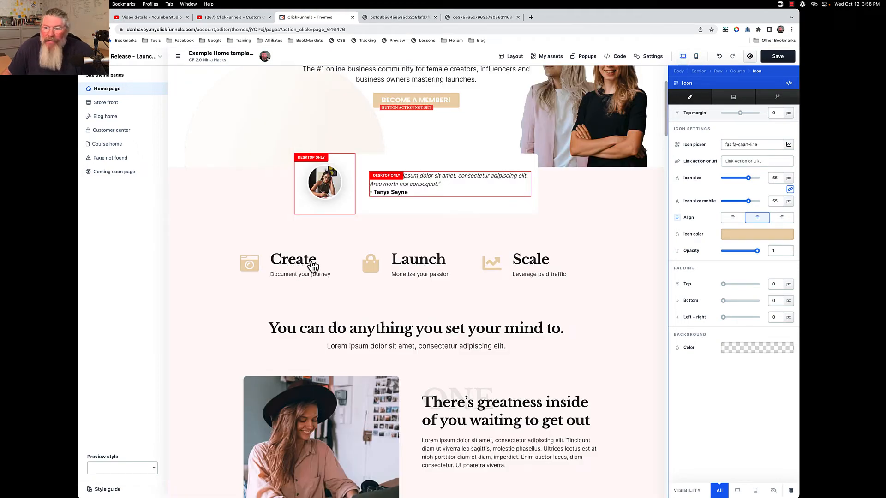
left_click(289, 266)
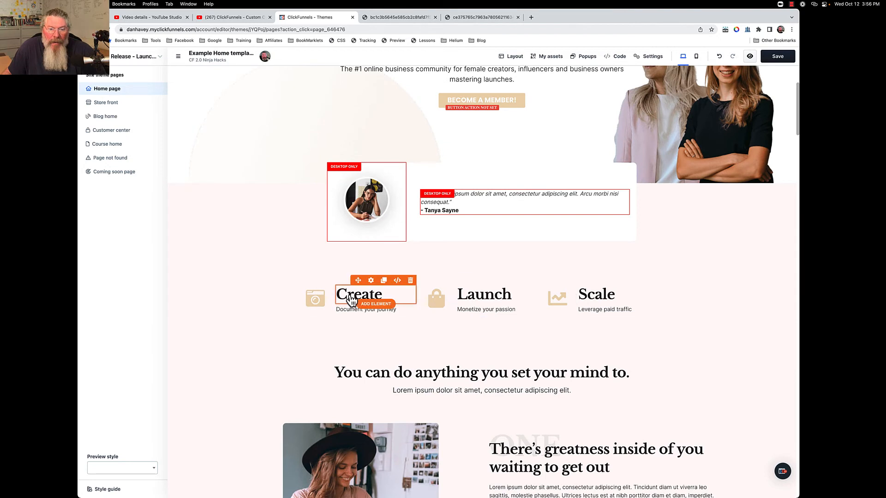
left_click(352, 298)
left_click(345, 274)
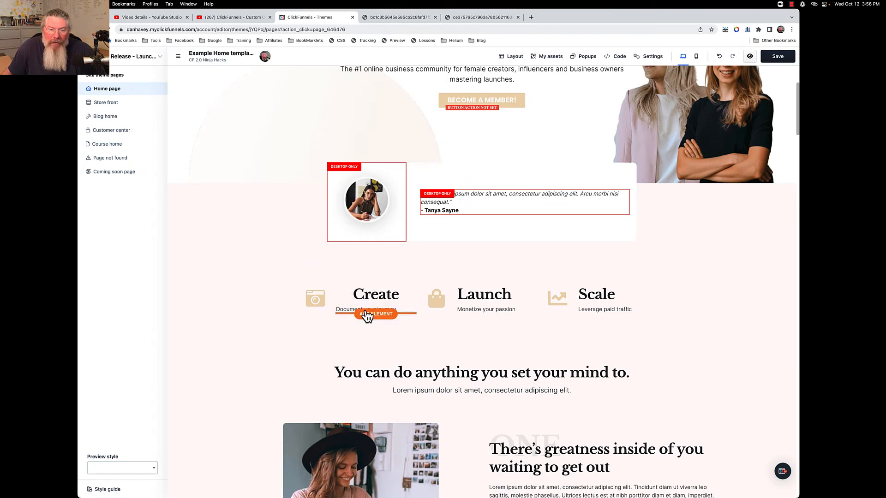
Center-align the "Document your journey" text below the Create heading.
left_click(352, 307)
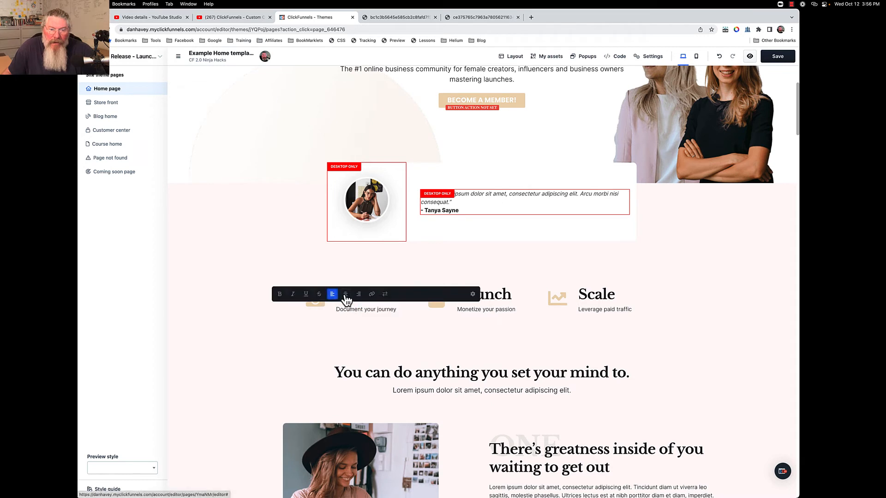
left_click(345, 293)
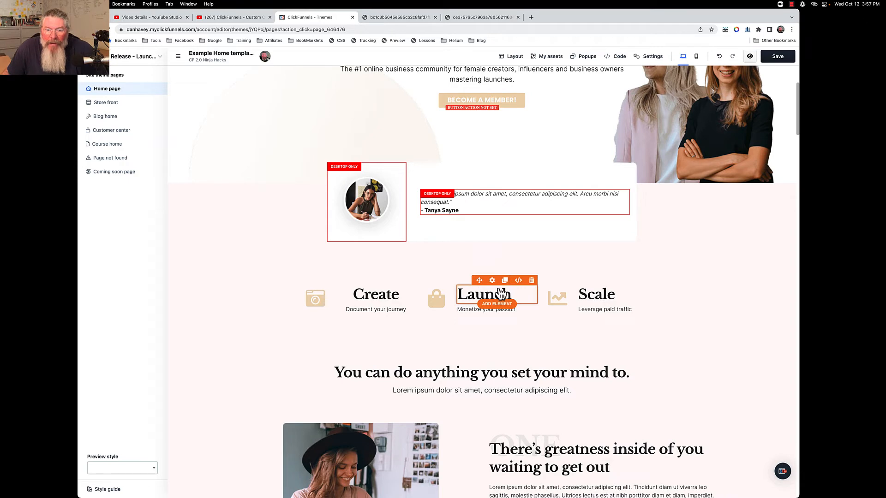
Clone the Launch heading and the "Monetize your passion" text below it in the feature row.
left_click(492, 280)
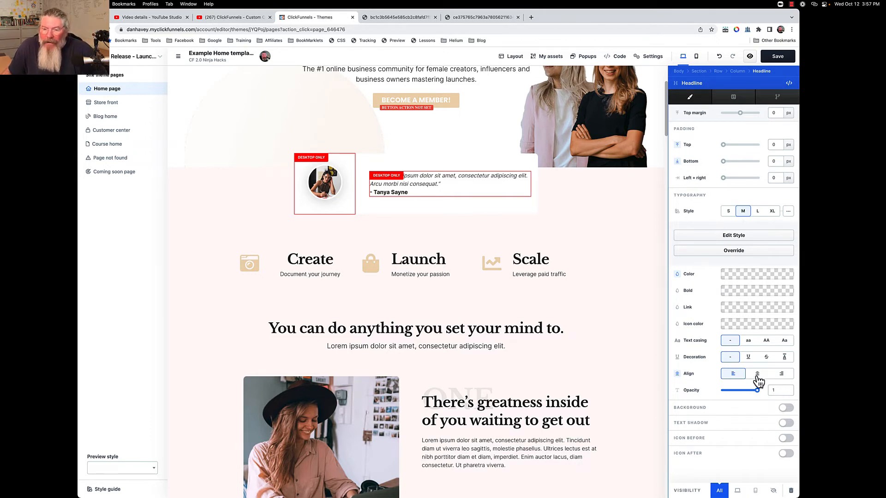
left_click(434, 267)
mouse_move(486, 295)
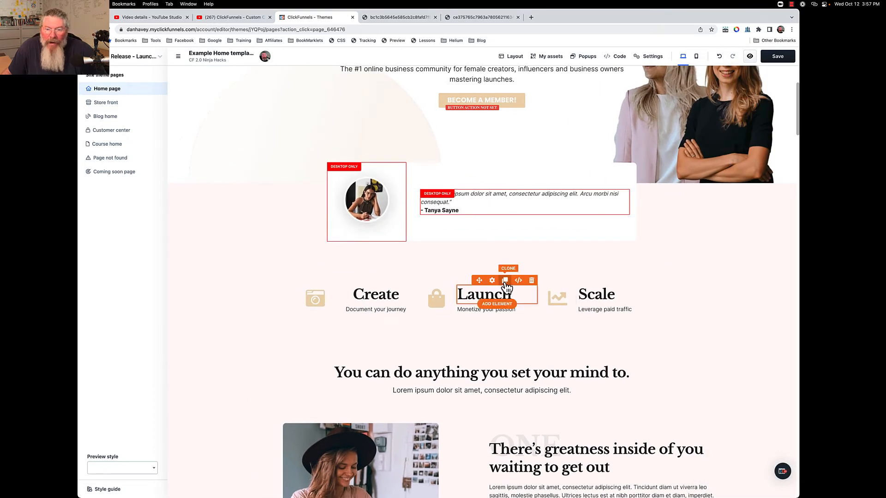
left_click(504, 281)
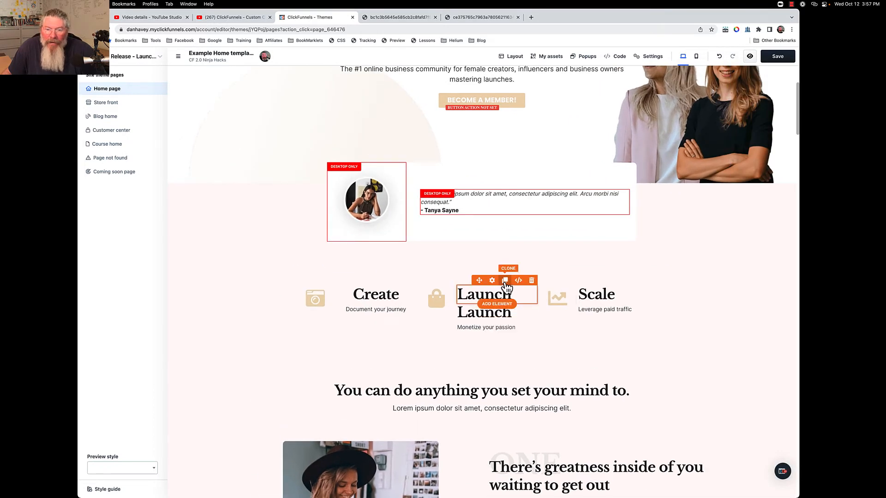
left_click(505, 318)
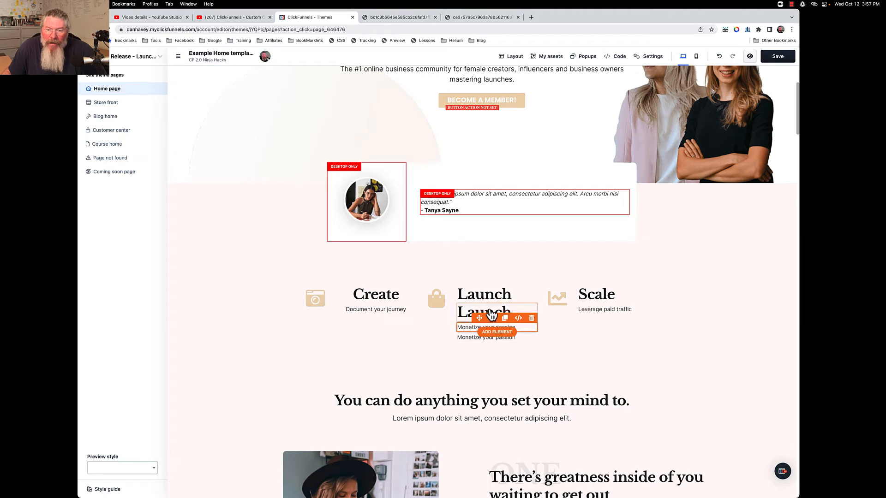
Center-align the lower Launch heading copy and make it visible on mobile only.
left_click(493, 309)
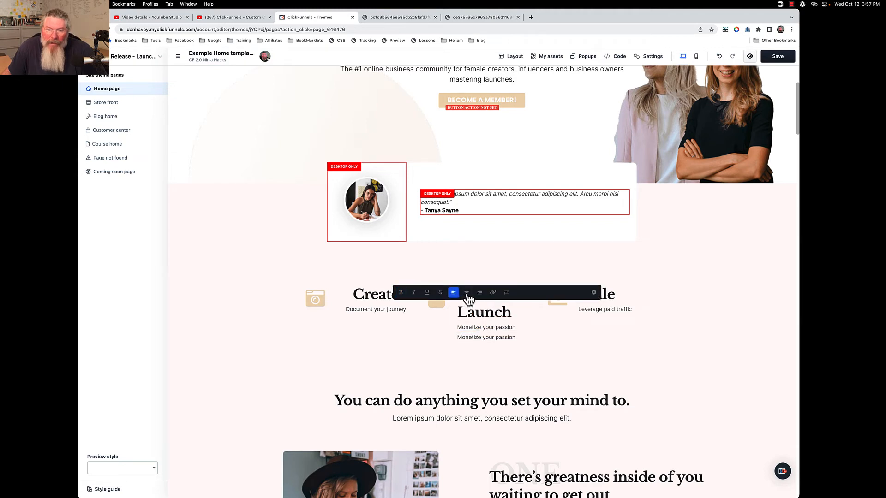
left_click(467, 292)
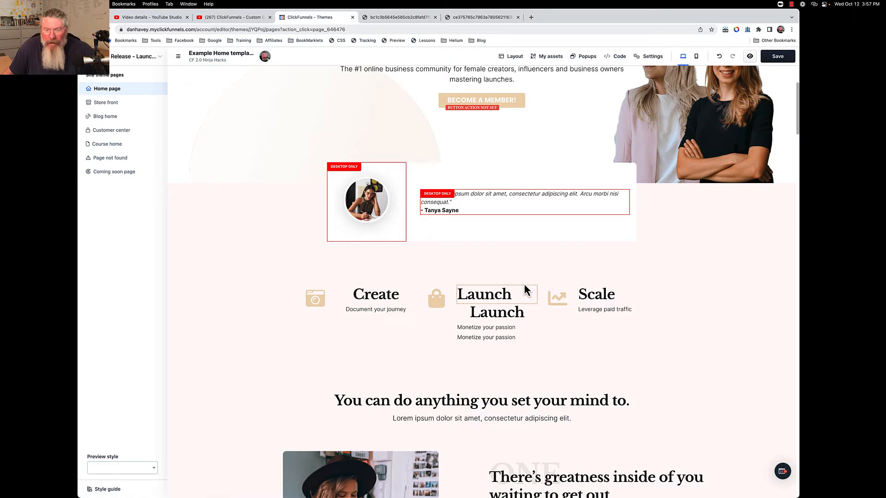
mouse_move(499, 317)
left_click(492, 299)
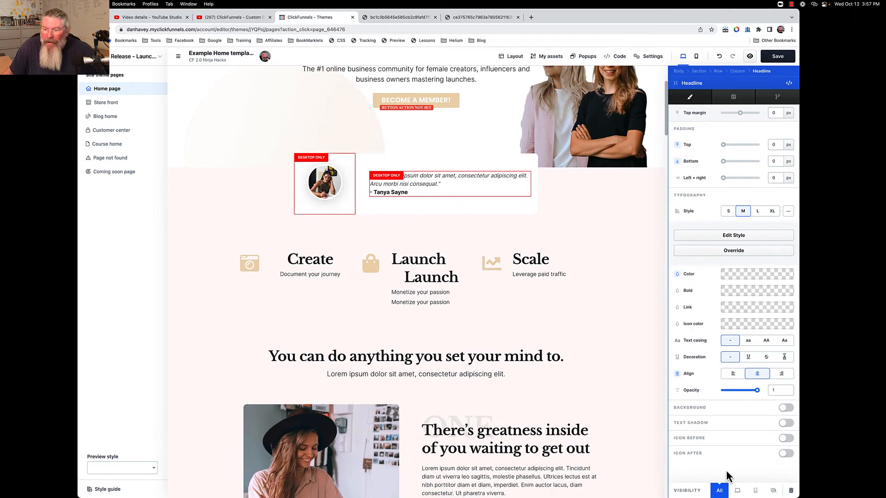
left_click(755, 490)
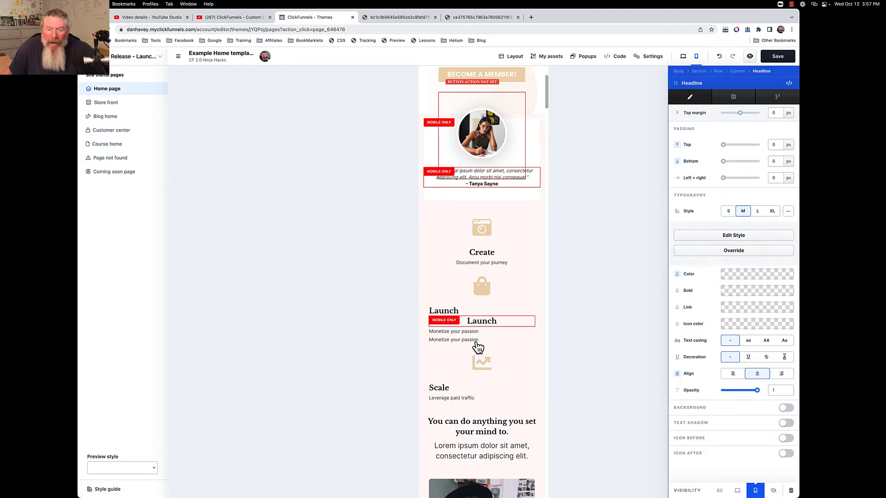
Center-align the lower "Monetize your passion" copy in the mobile view and make it visible on mobile only.
left_click(476, 344)
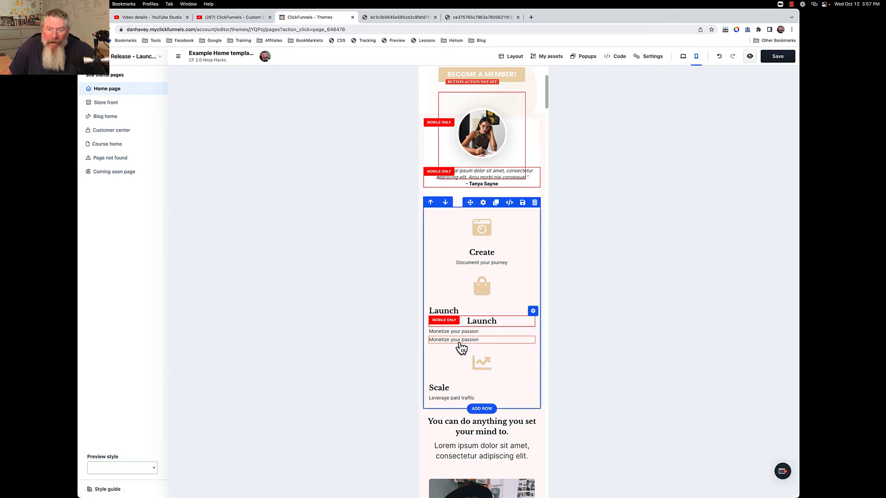
left_click(459, 345)
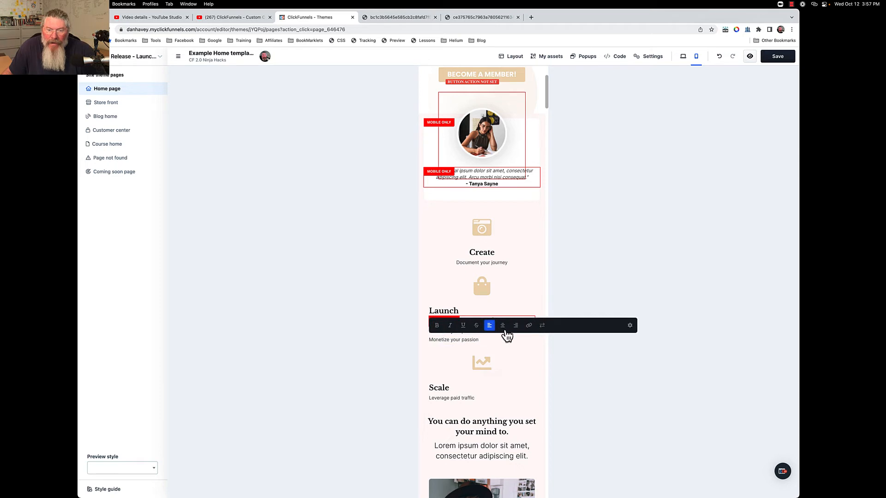
left_click(503, 325)
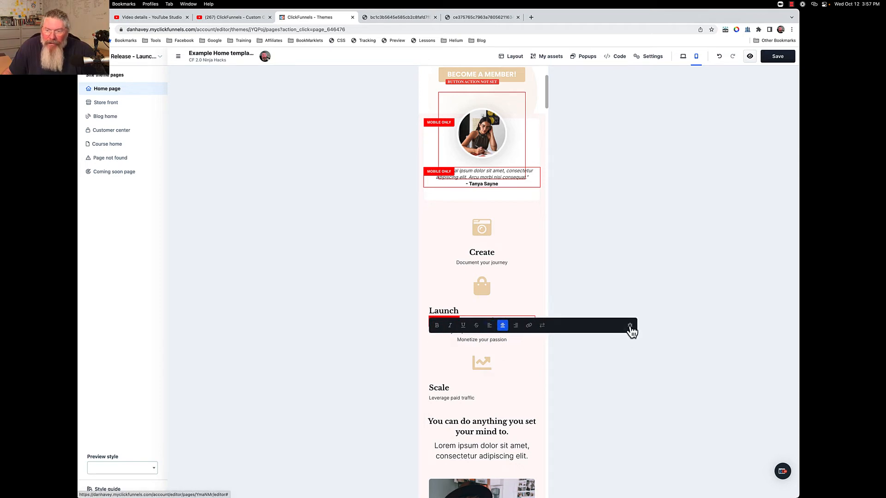
left_click(630, 331)
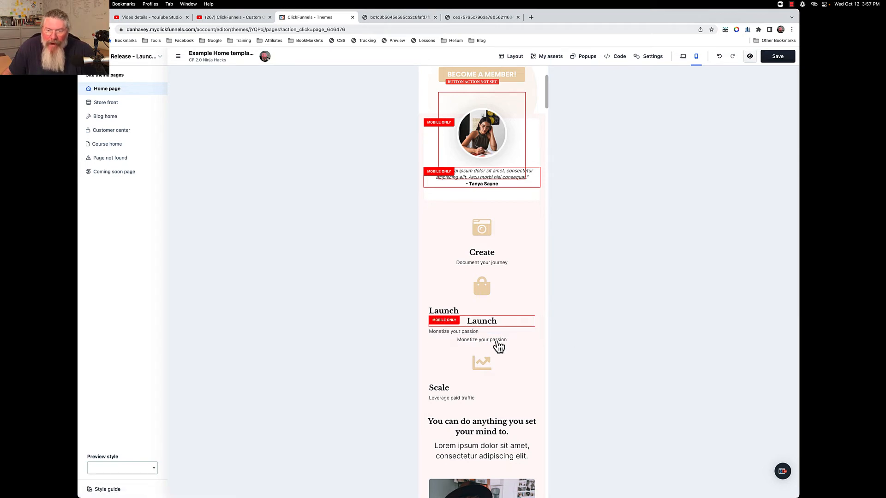
mouse_move(500, 342)
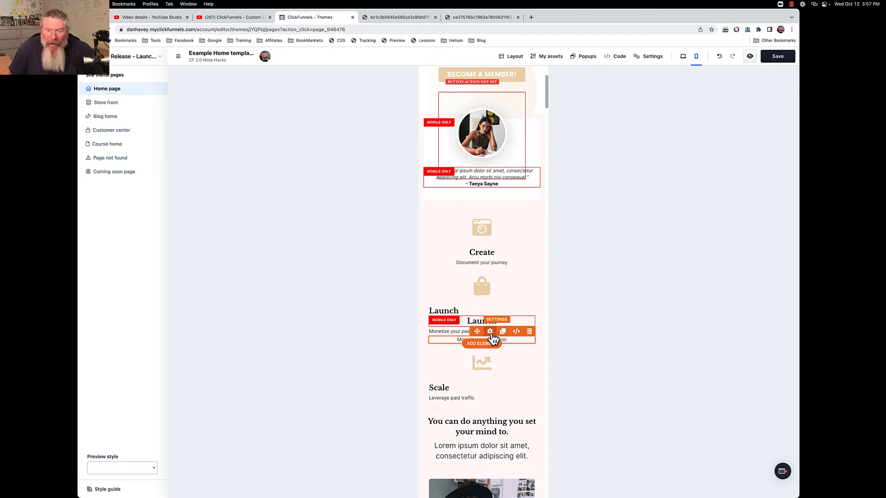
left_click(506, 341)
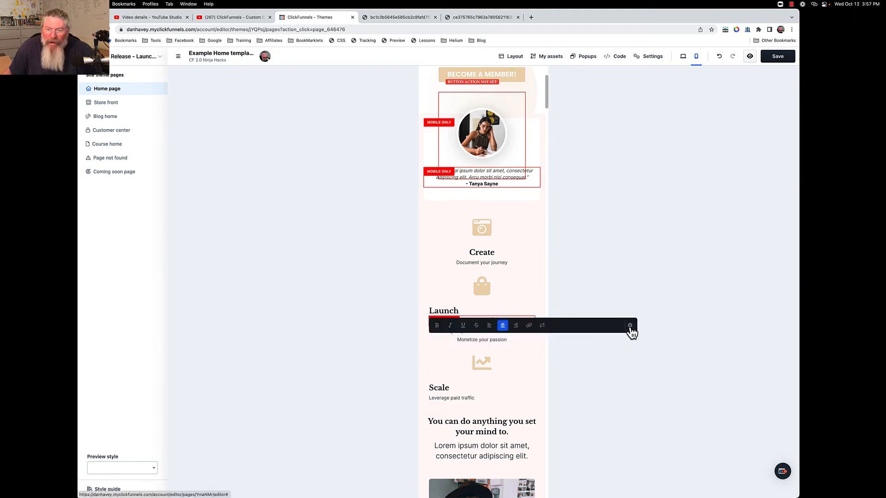
left_click(630, 327)
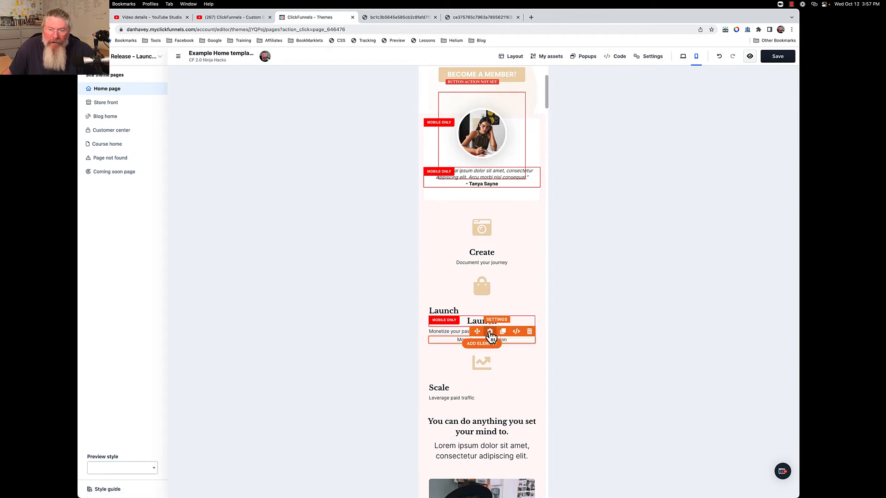
left_click(490, 332)
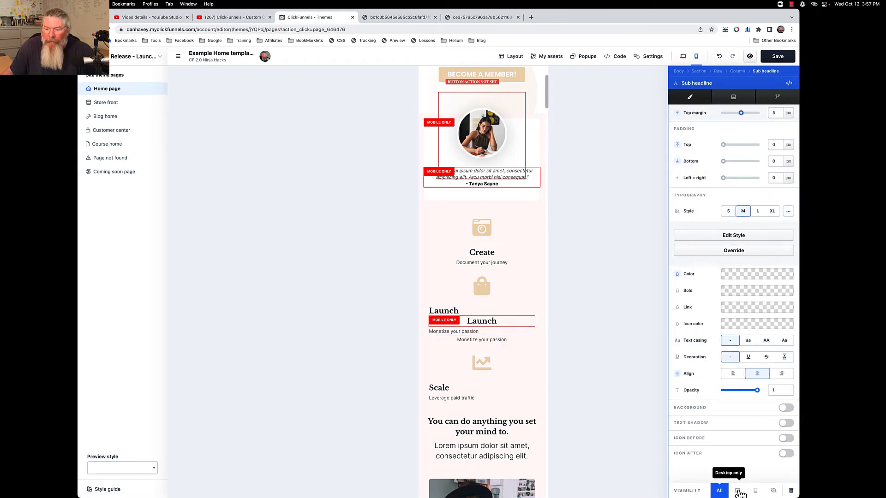
left_click(755, 490)
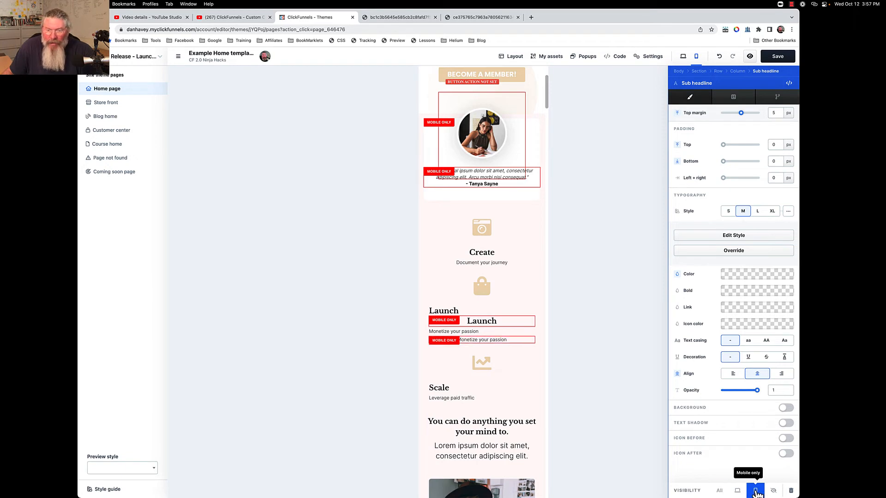
Make the left-aligned Launch heading and its left-aligned "Monetize your passion" text visible on desktop only.
left_click(450, 313)
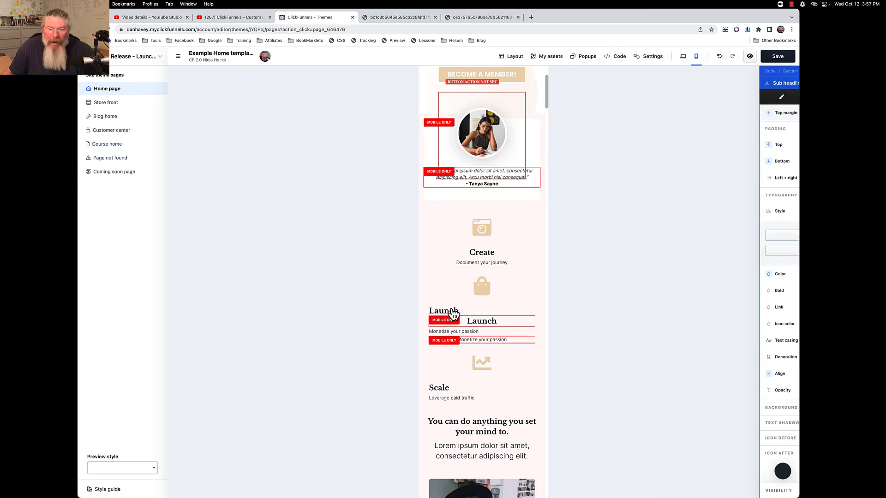
left_click(490, 298)
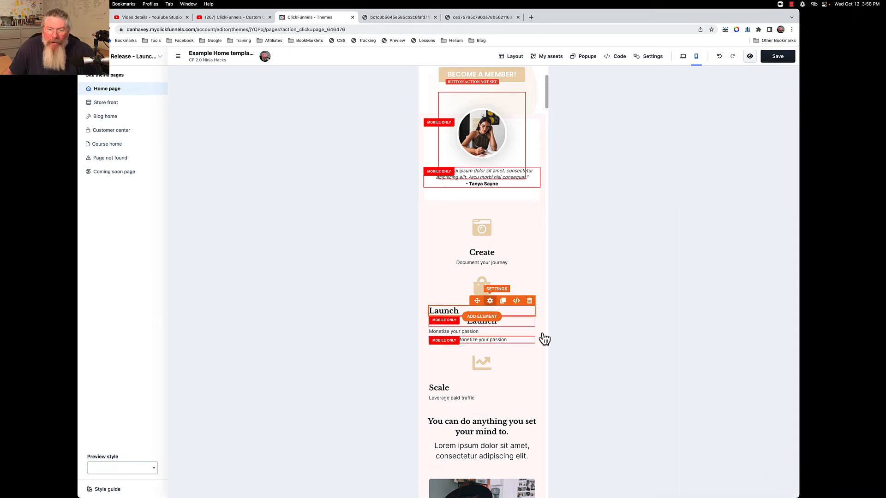
left_click(737, 490)
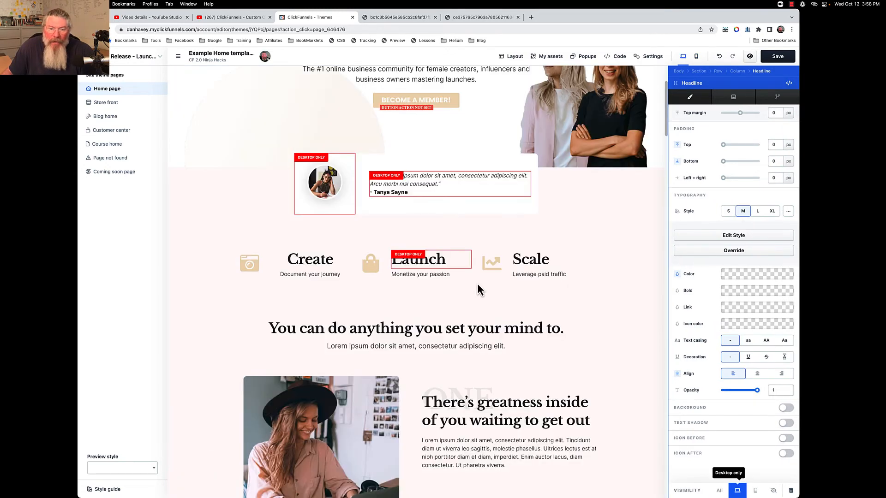
left_click(407, 280)
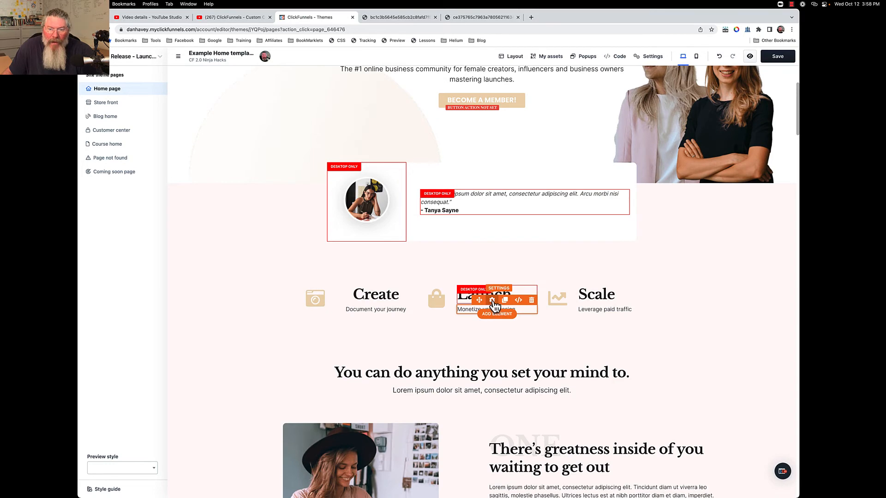
left_click(497, 309)
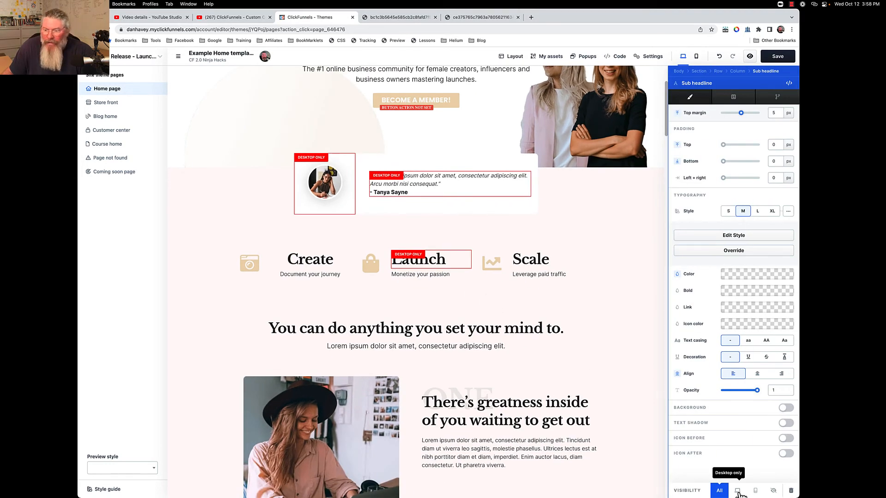
left_click(737, 491)
left_click(527, 305)
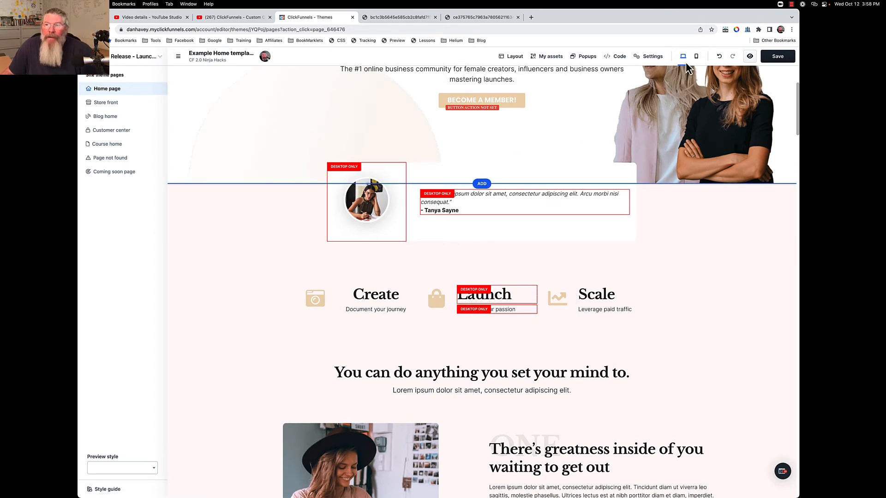
In the mobile view, set the top margin of the mobile-only Launch heading to -10 px.
left_click(697, 58)
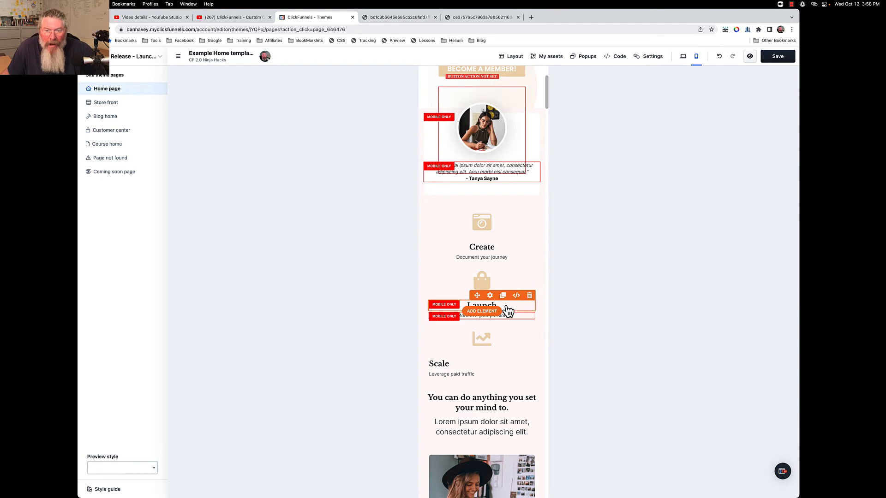
left_click(491, 305)
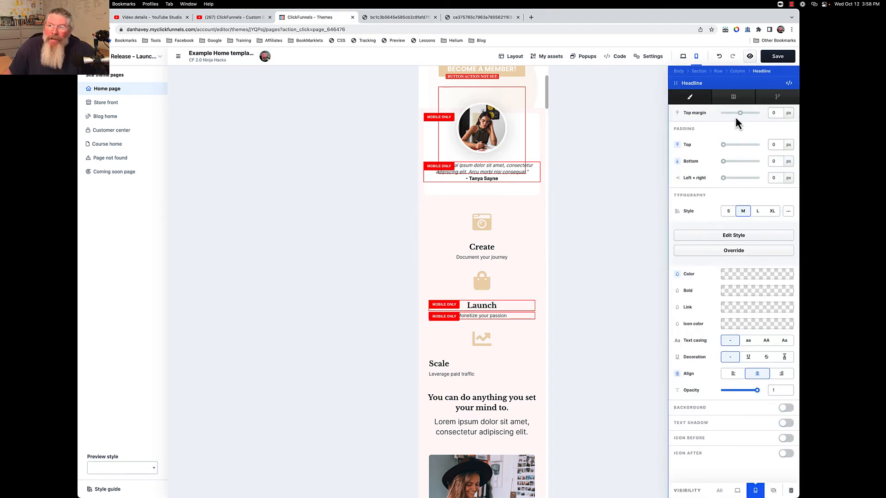
left_click_drag(740, 114, 738, 113)
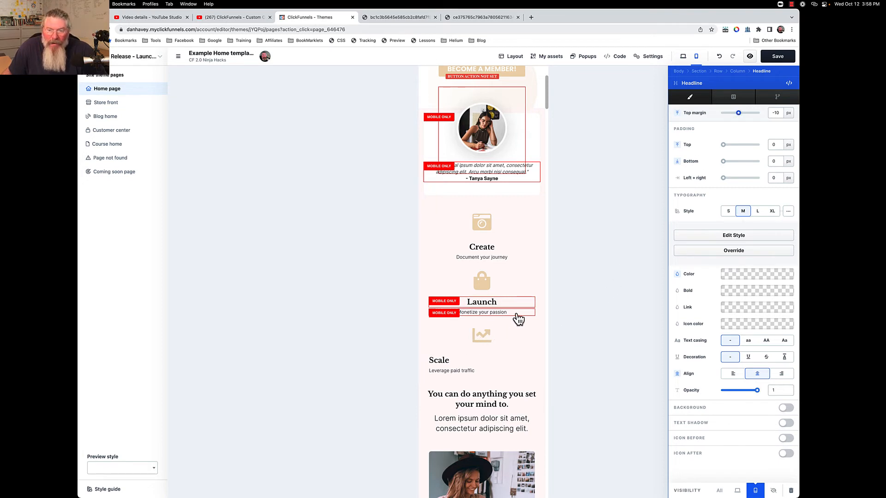
Set the bottom padding of the mobile-only "Monetize your passion" text to 20 px.
left_click(518, 319)
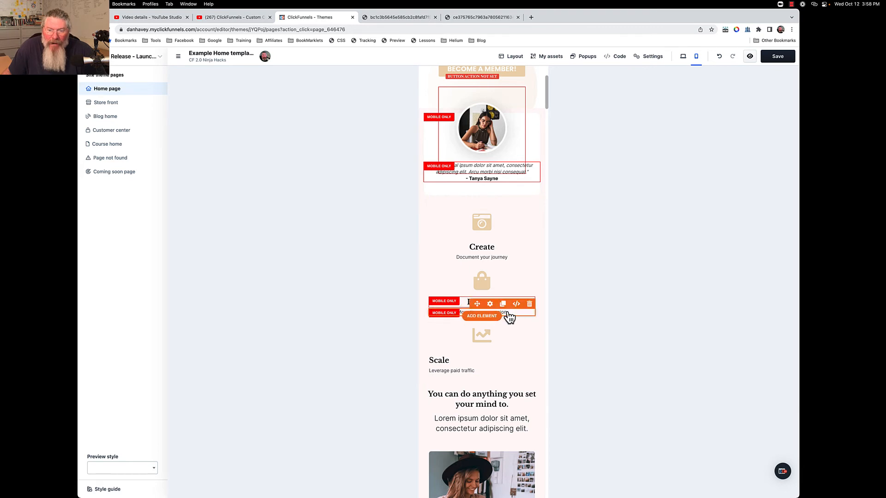
left_click(492, 311)
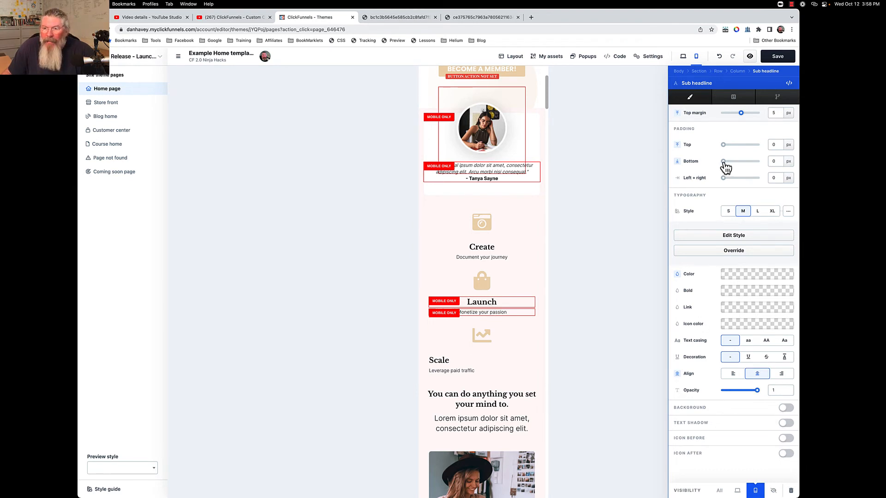
left_click_drag(724, 166, 731, 168)
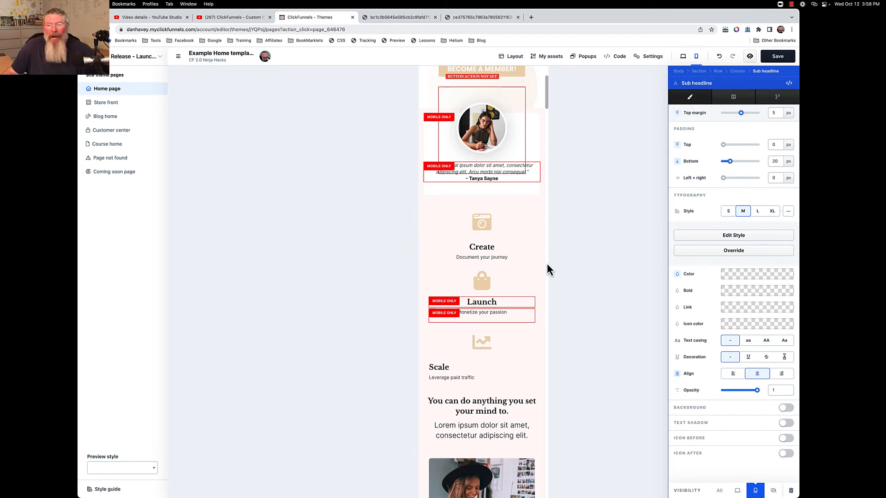
left_click(541, 276)
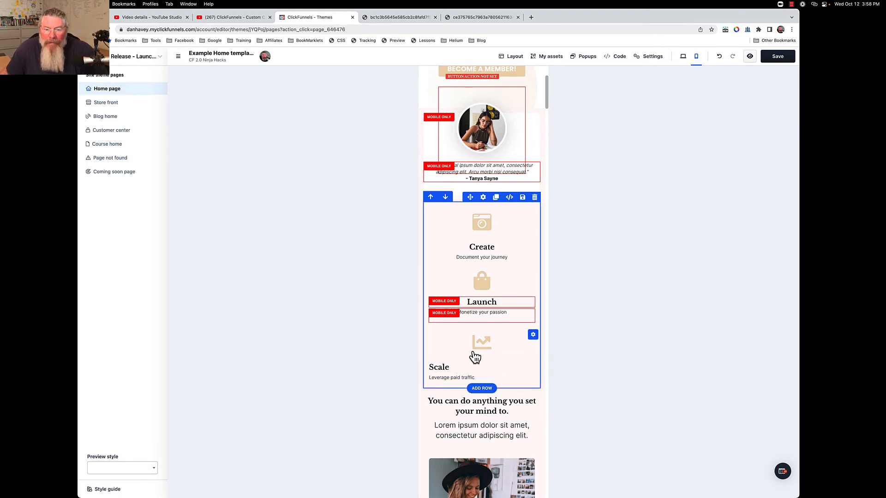
Return to the desktop view and review the image and headline sections below the feature row.
scroll(477, 356, "down", 5)
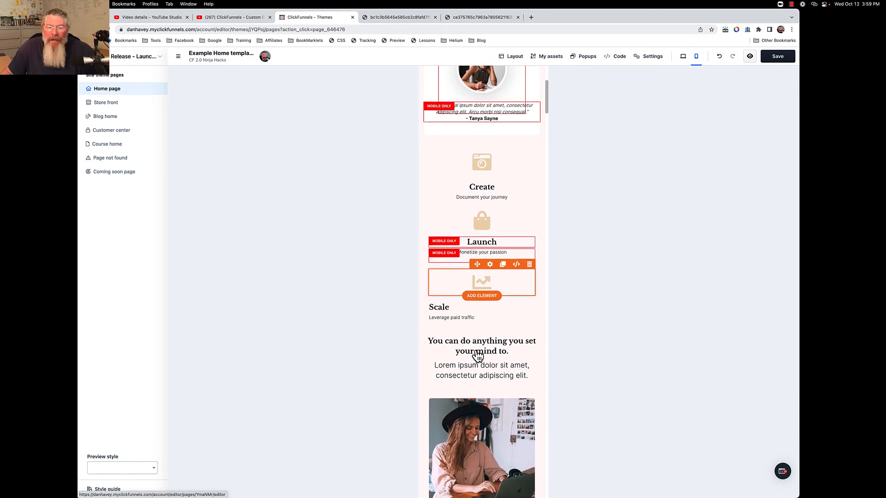
left_click(682, 58)
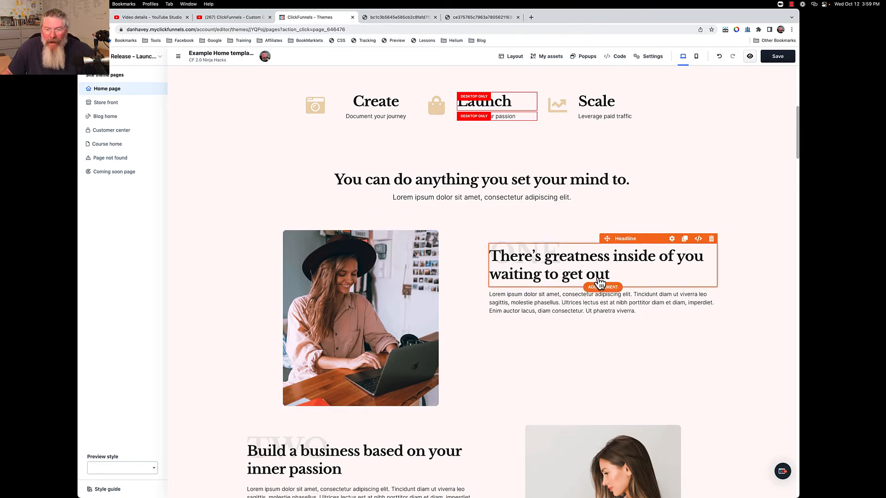
scroll(599, 282, "down", 6)
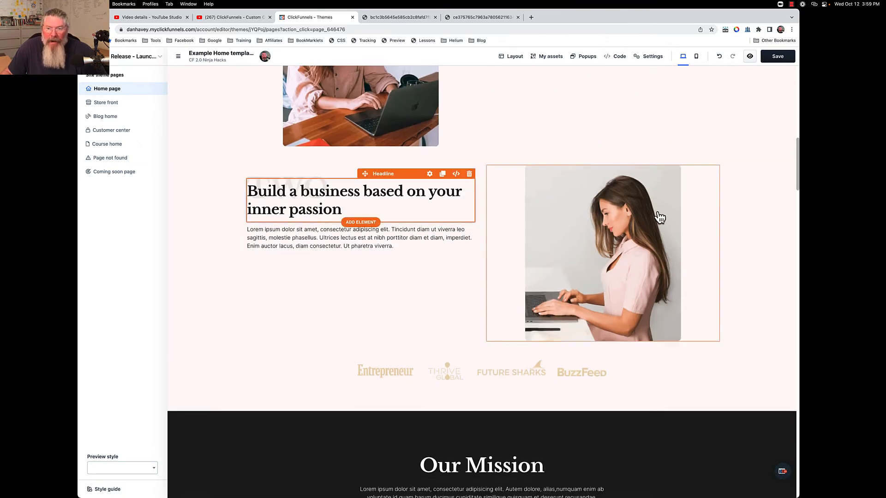
Compare the order of the images and headlines in the ONE and TWO sections between the mobile and desktop views.
scroll(633, 248, "up", 3)
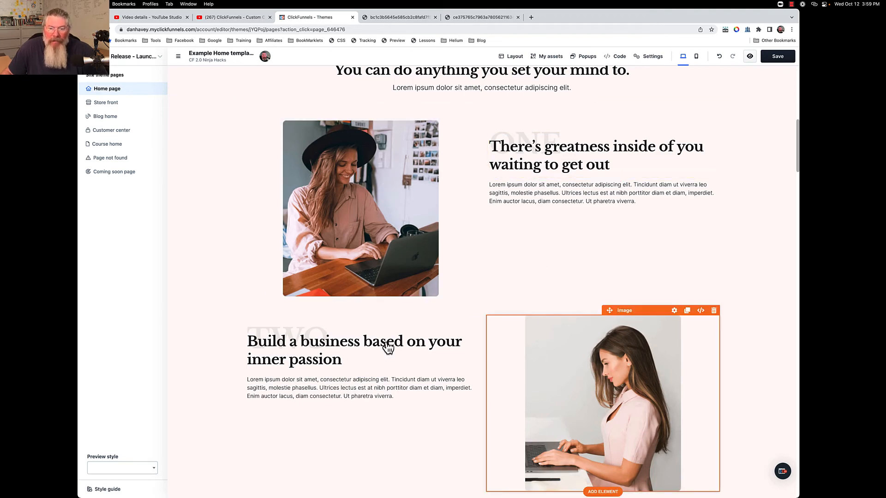
left_click(697, 57)
scroll(503, 229, "down", 3)
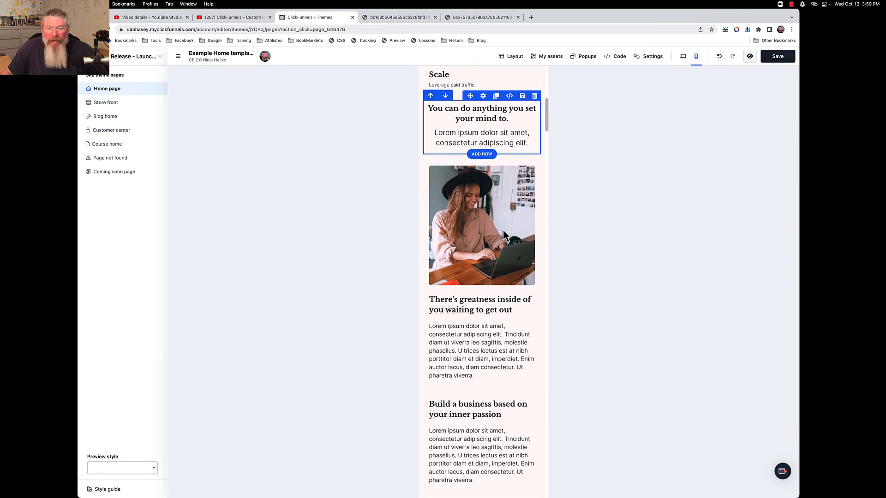
scroll(503, 229, "down", 2)
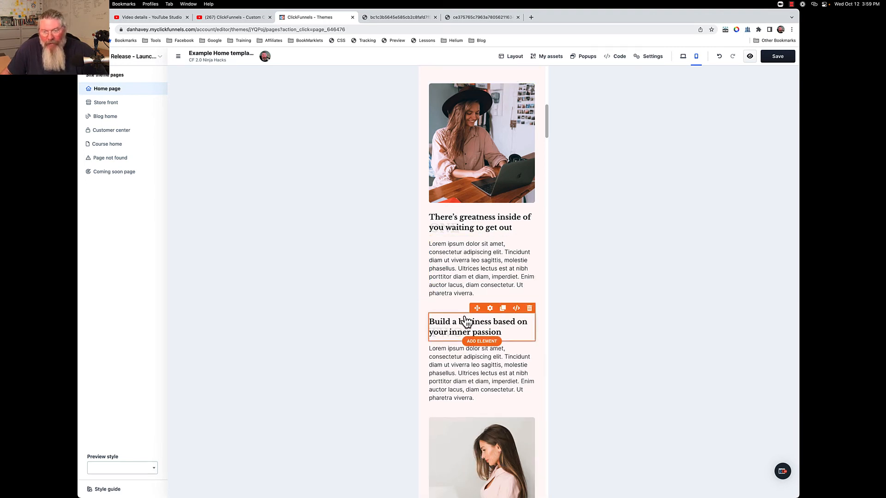
left_click(685, 62)
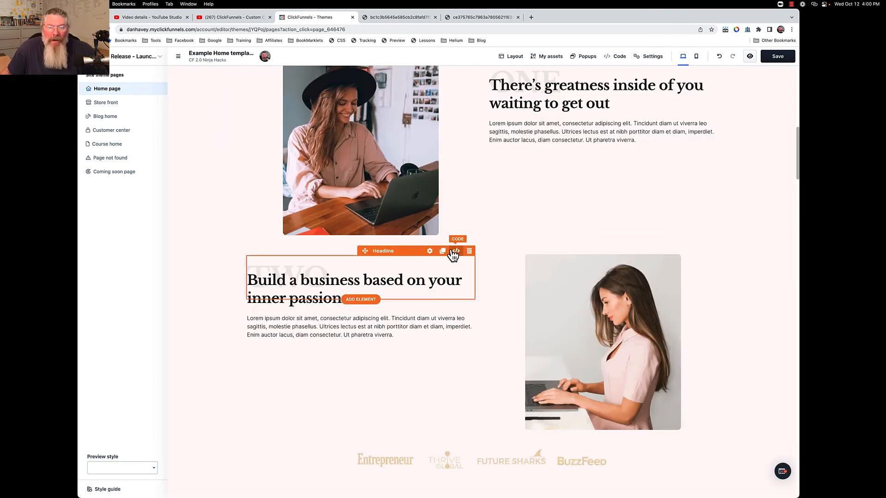
scroll(455, 254, "up", 3)
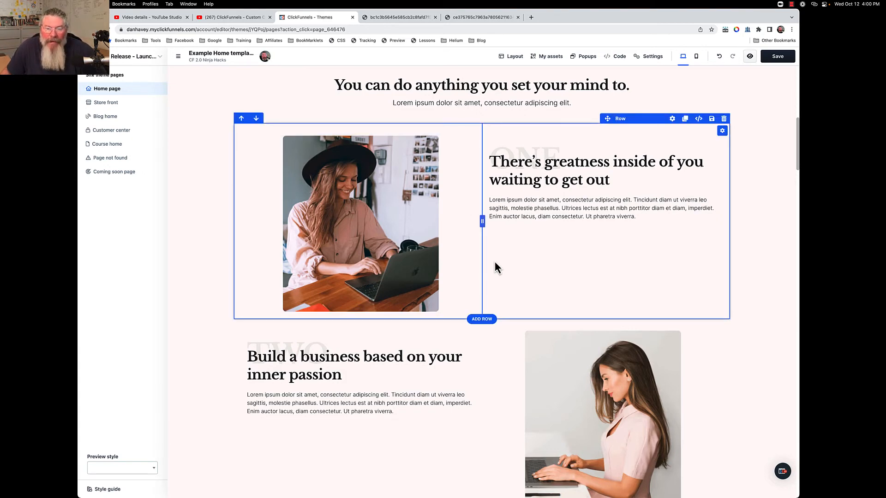
Duplicate the image beside "Build a business based on your inner passion" and move the copy above that headline.
scroll(496, 276, "down", 2)
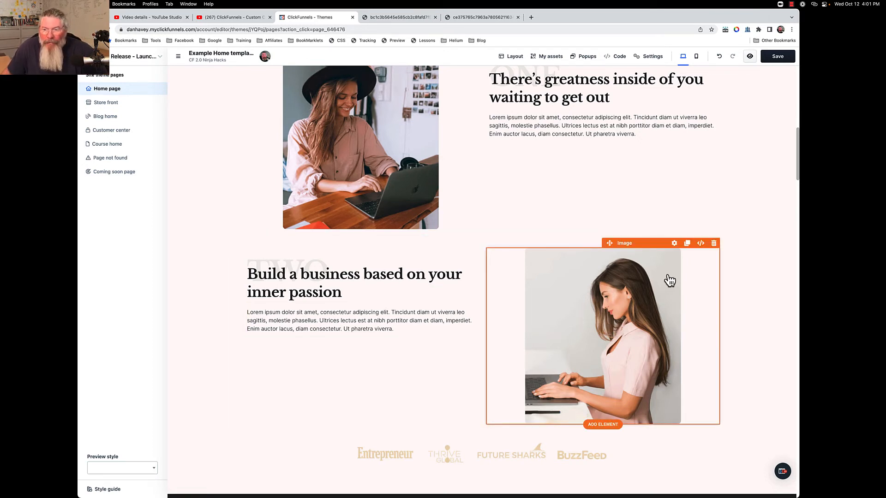
left_click(687, 245)
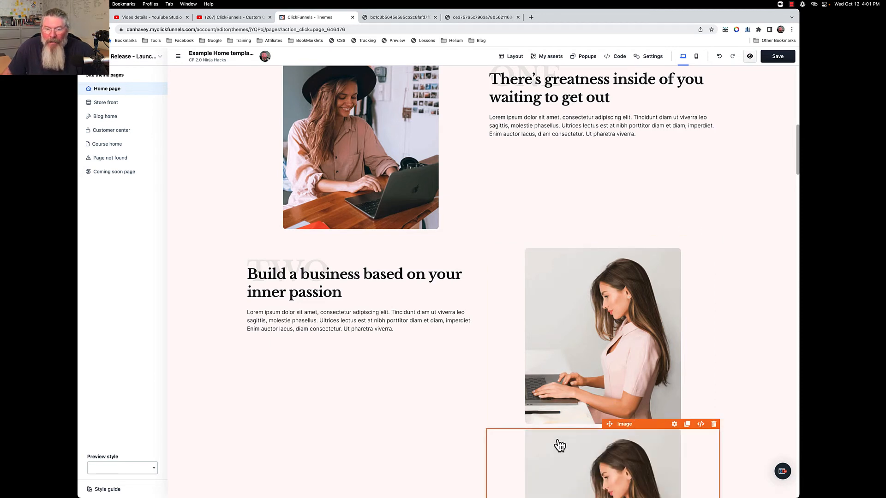
left_click_drag(560, 445, 332, 253)
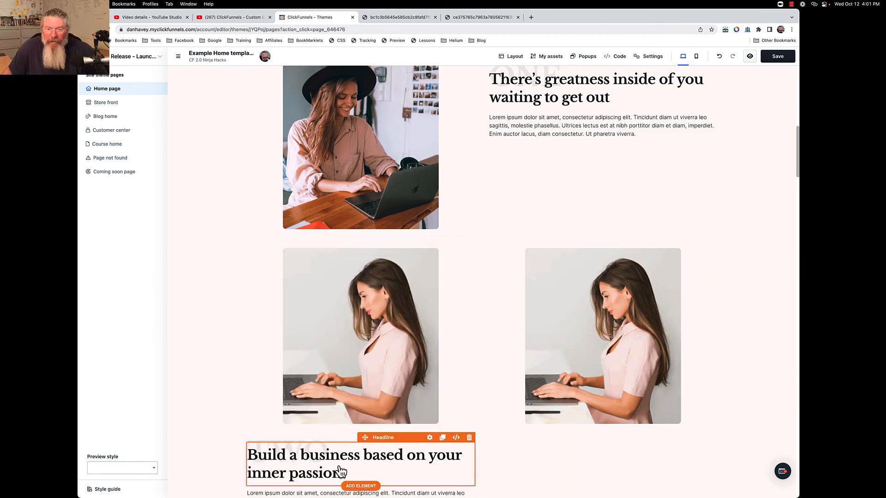
Make the original image in the TWO section visible on desktop only and the copy above its headline visible on mobile only.
left_click(612, 306)
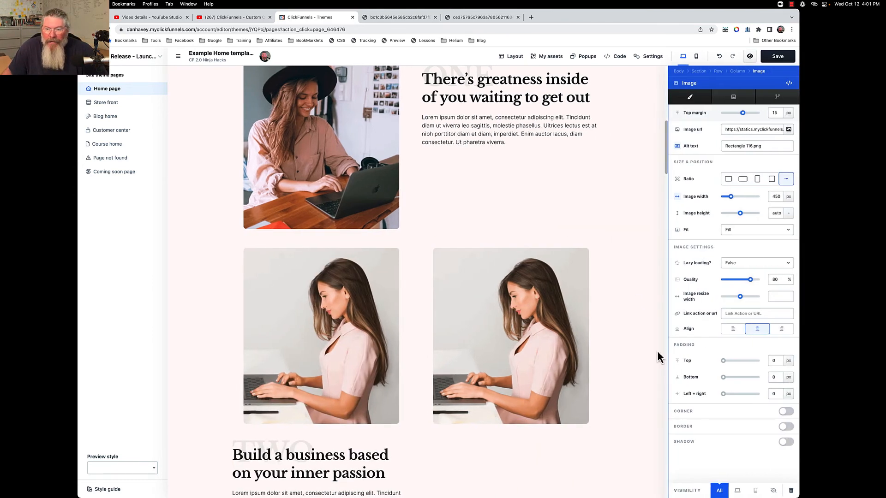
left_click(737, 491)
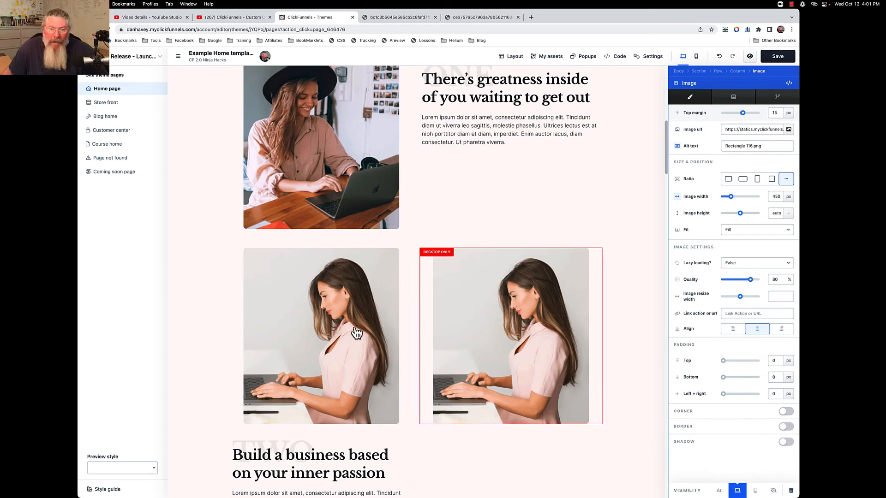
key("Escape")
left_click(393, 280)
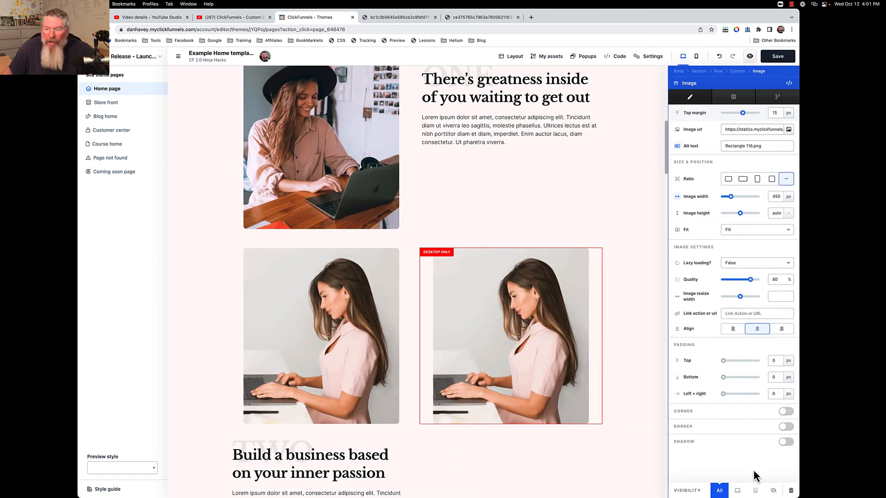
left_click(755, 491)
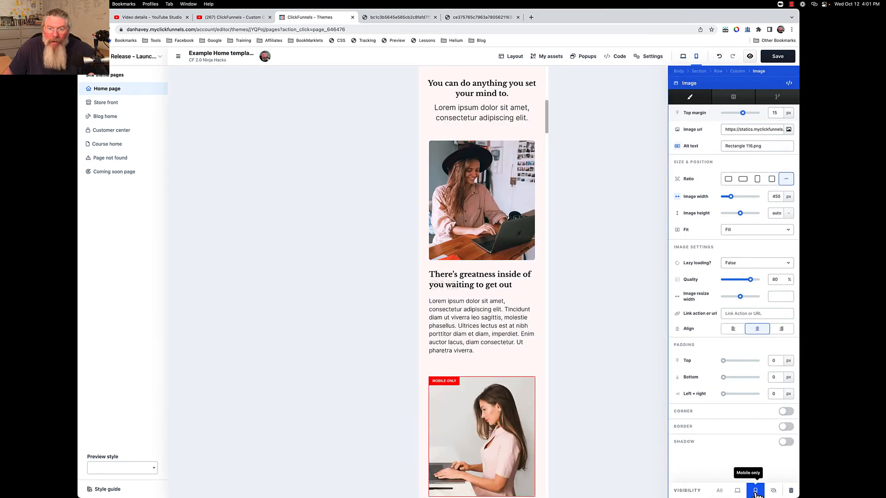
Set the bottom padding of the mobile-only image above "Build a business based on your inner passion" to 30 px and save the page.
scroll(505, 371, "up", 1)
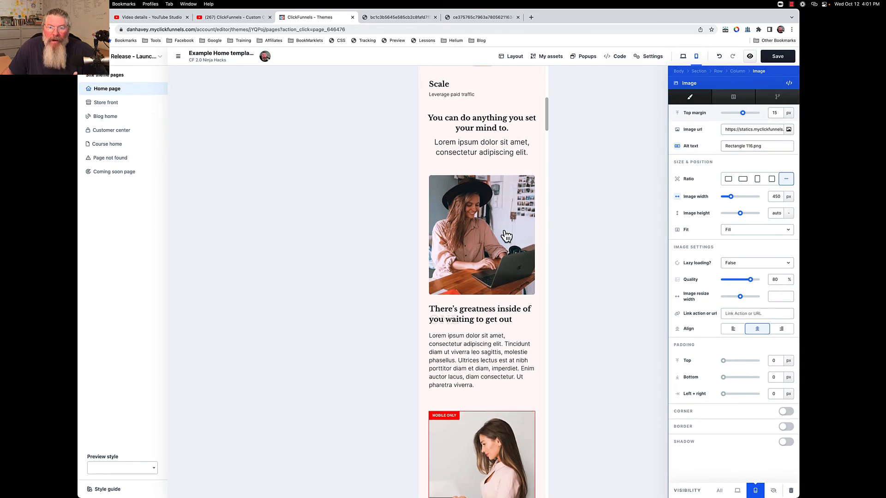
scroll(481, 354, "down", 3)
scroll(482, 353, "down", 1)
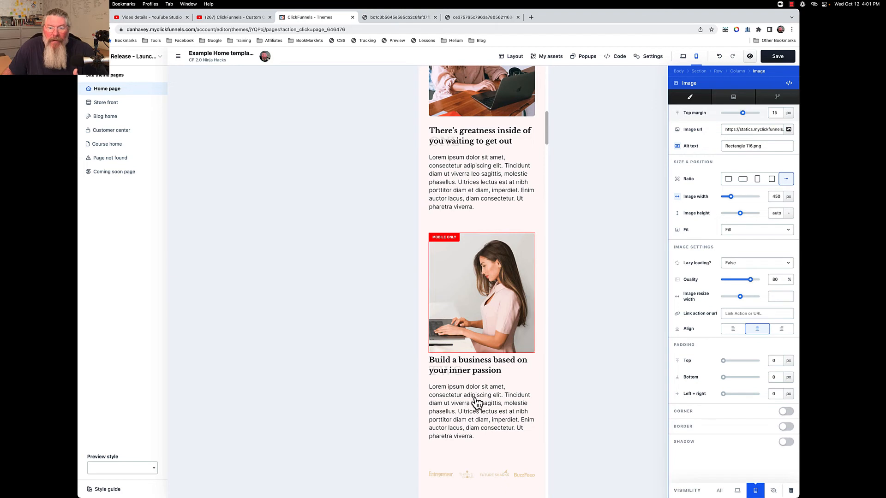
left_click(482, 304)
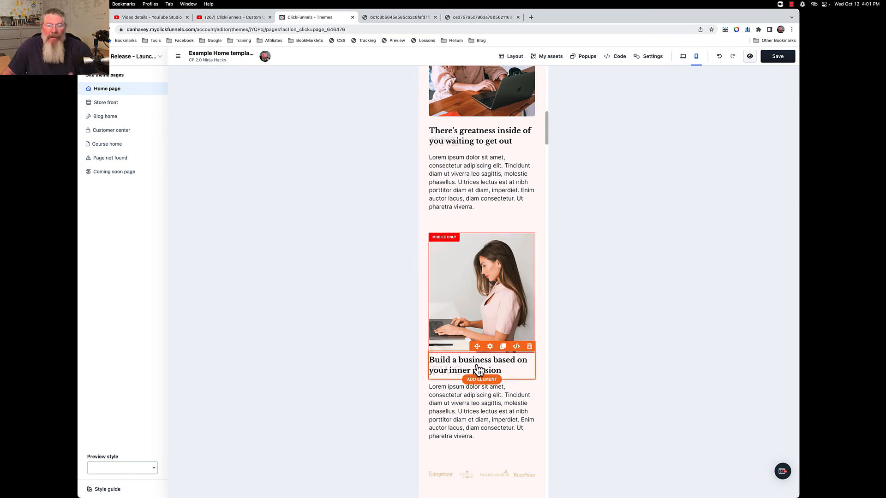
left_click(494, 294)
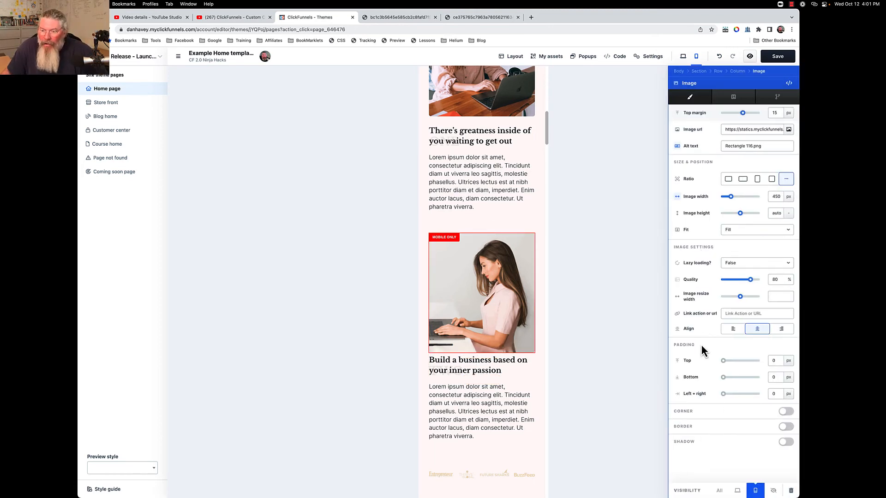
left_click_drag(723, 377, 734, 378)
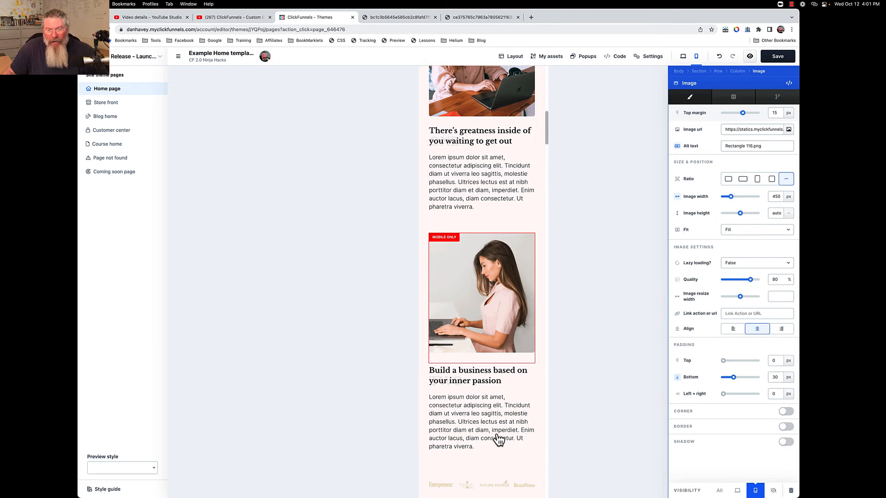
left_click(504, 451)
left_click(776, 58)
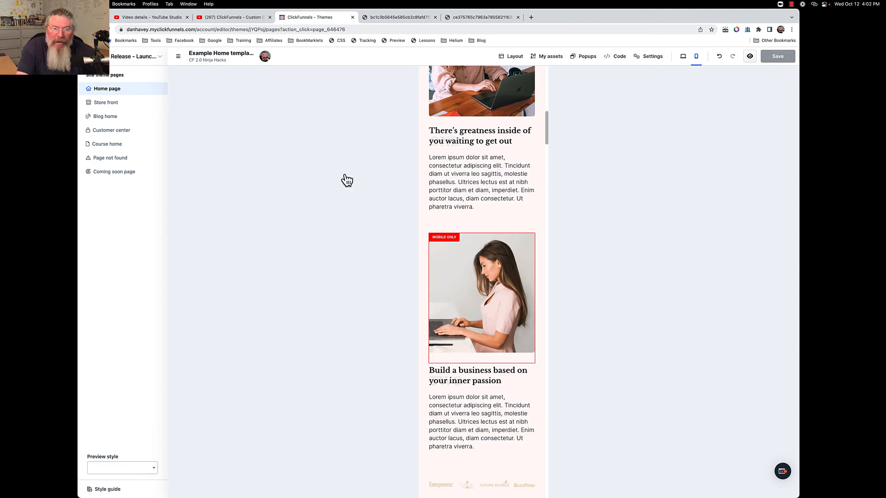
With the browser's developer tools open, hide the site theme pages sidebar and return to the desktop view.
key("super+alt+i")
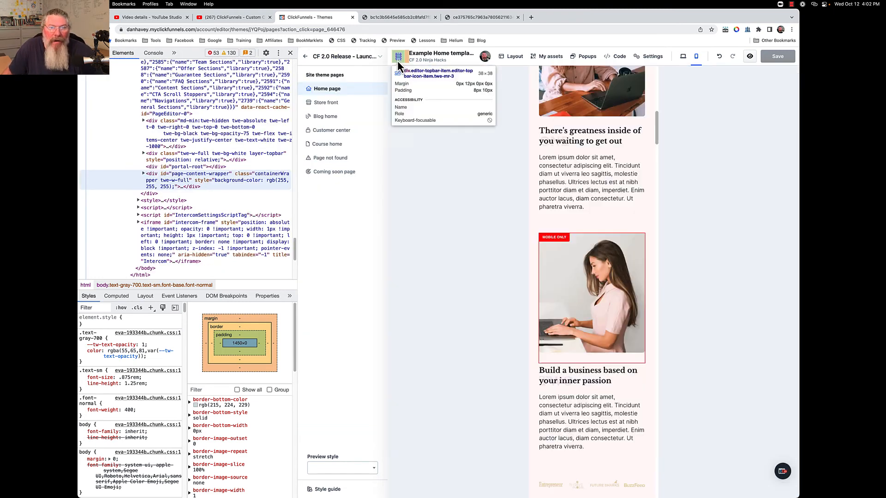
left_click(397, 60)
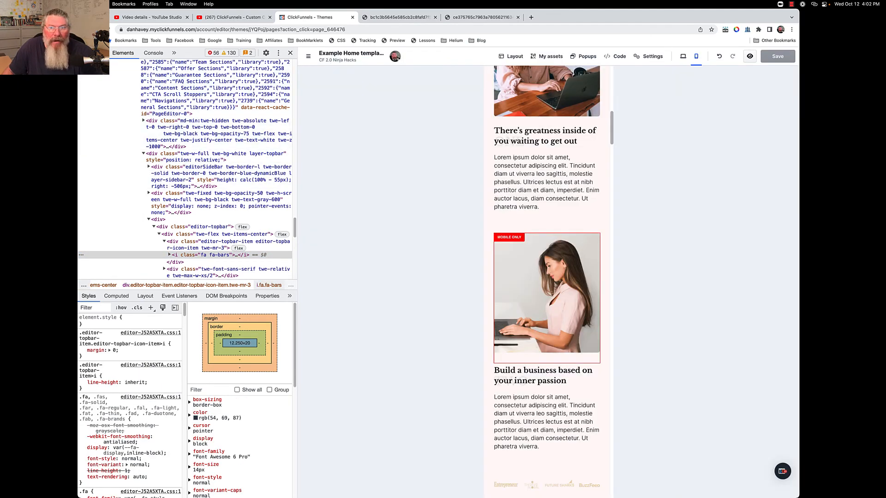
left_click(684, 58)
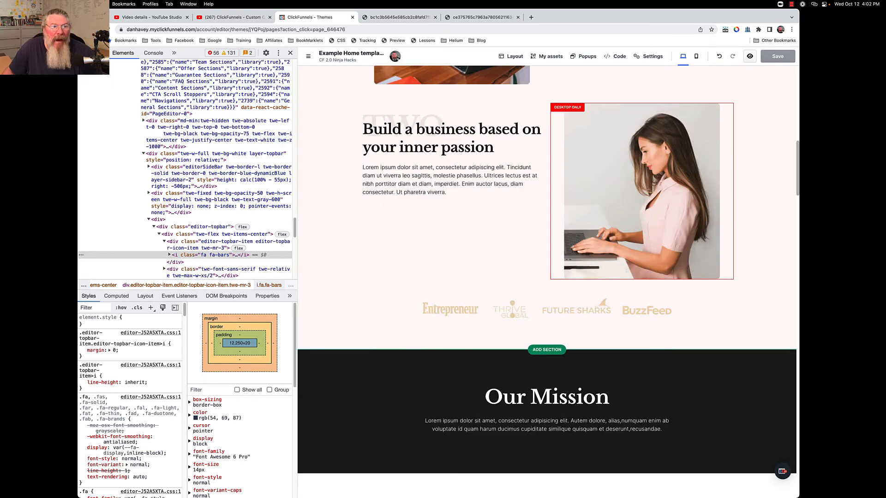
Try the editor in the developer tools' responsive device mode, and close the developer tools.
left_click(98, 53)
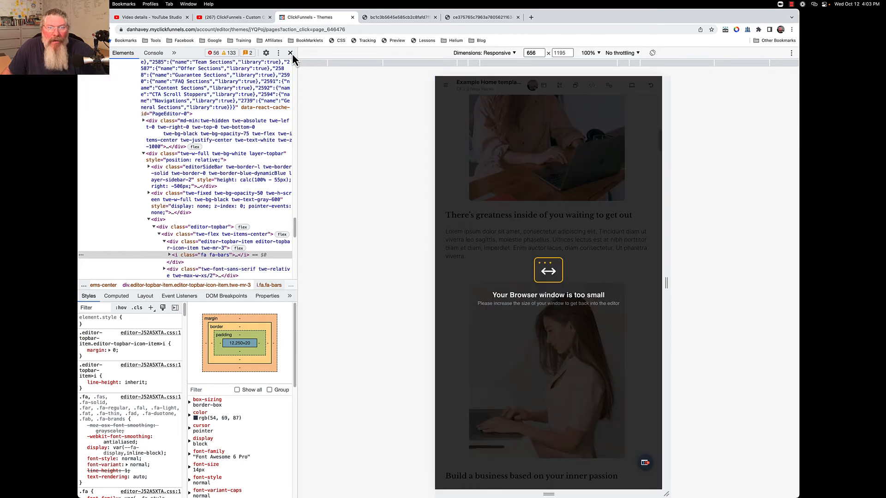
left_click(290, 54)
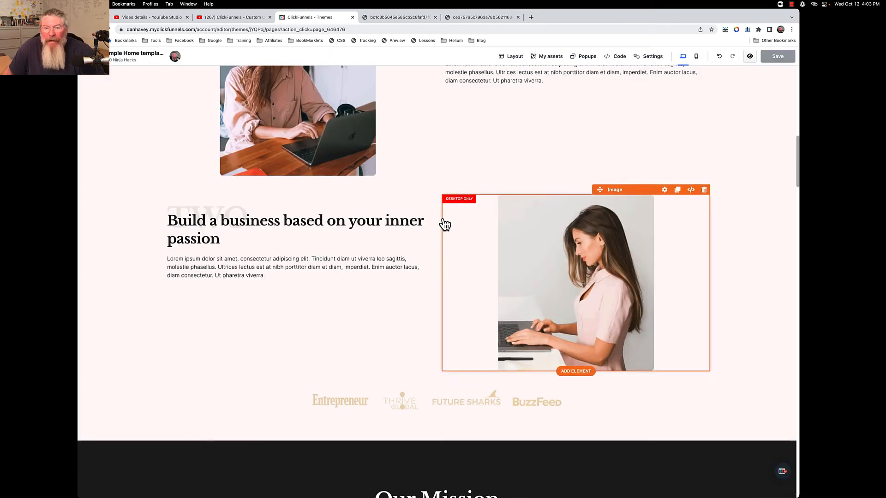
scroll(442, 224, "up", 3)
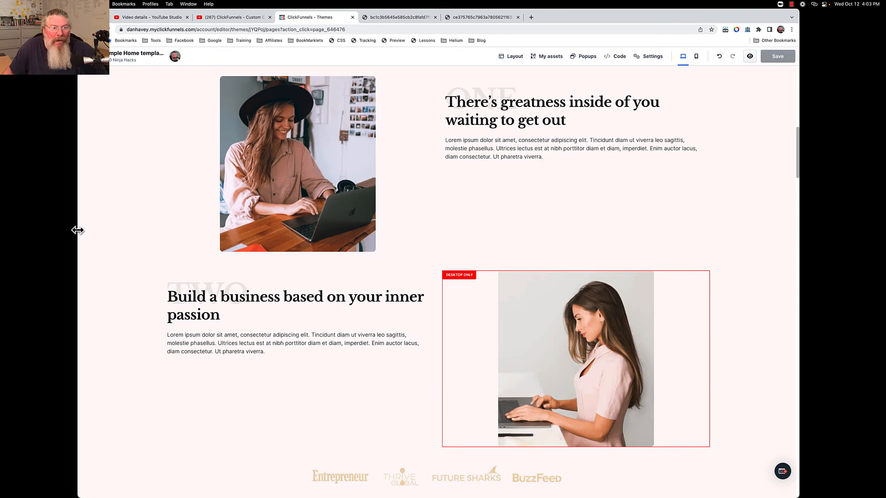
Resize the browser window to about 2118 px wide and look up the Viewport Dimensions extension among the installed extensions.
mouse_move(77, 230)
left_mouse_down()
mouse_move(115, 218)
mouse_move(65, 222)
left_mouse_up()
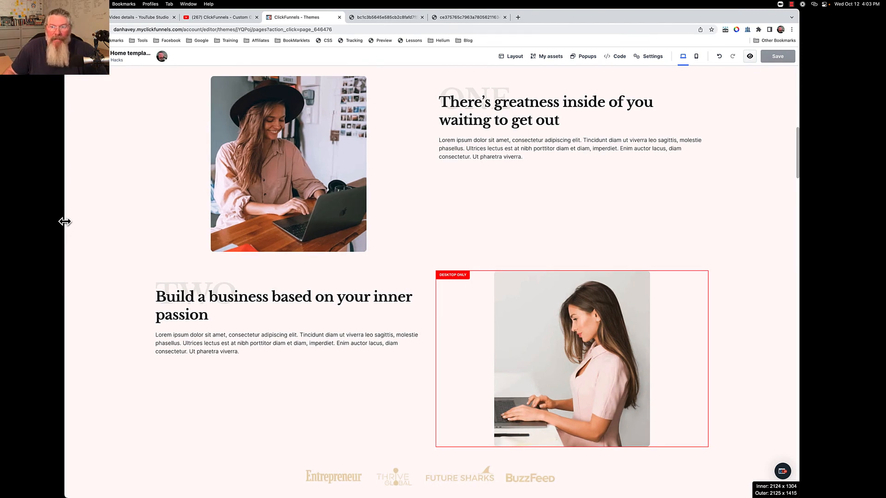
left_click(757, 30)
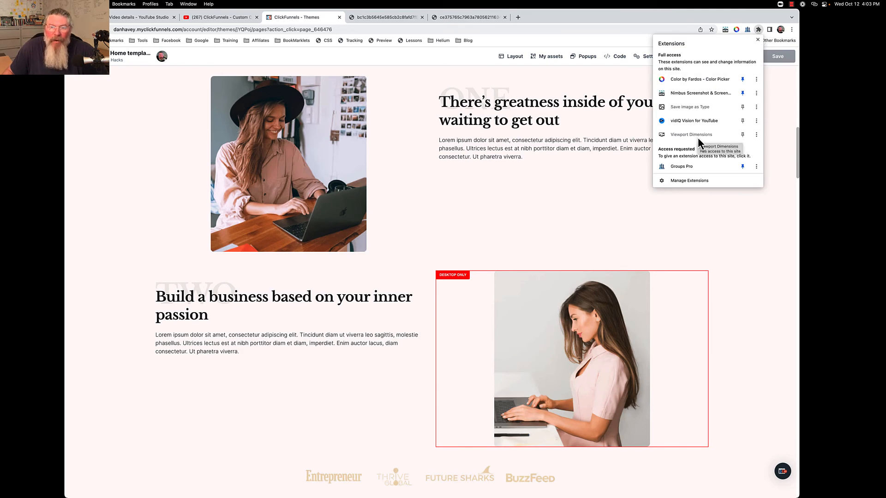
left_click(563, 199)
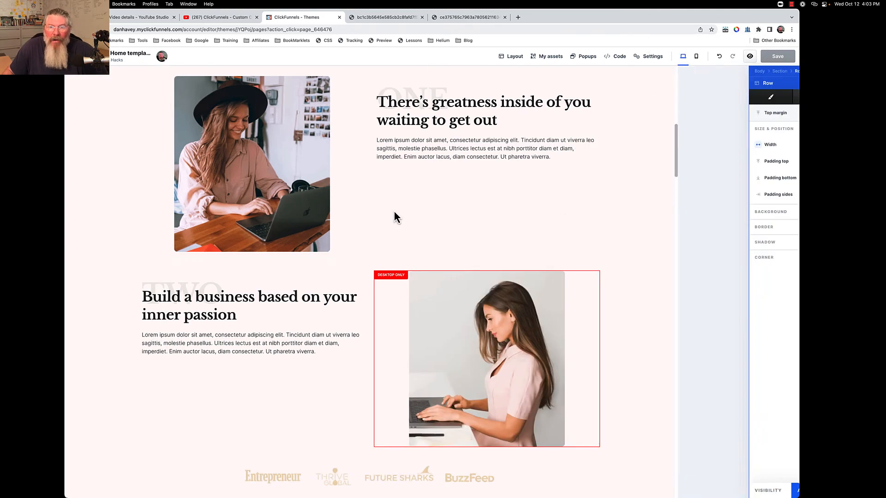
left_click(151, 192)
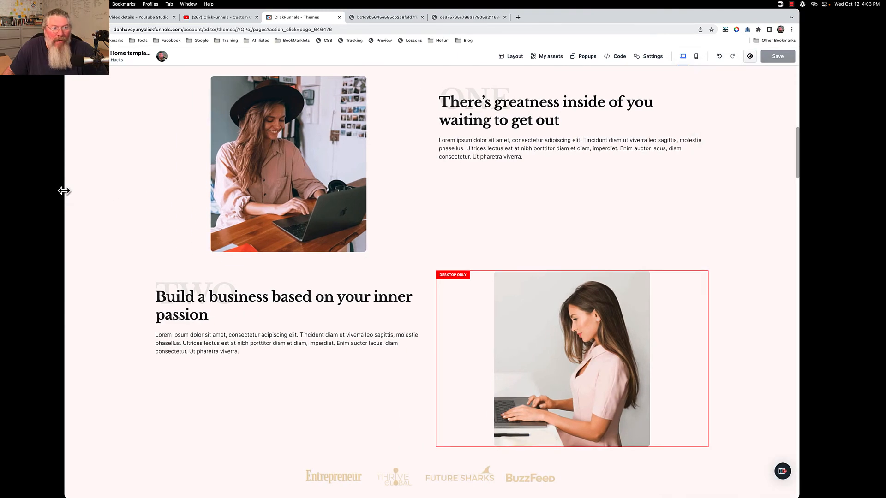
mouse_move(72, 189)
left_mouse_down()
mouse_move(120, 180)
mouse_move(65, 180)
left_mouse_up()
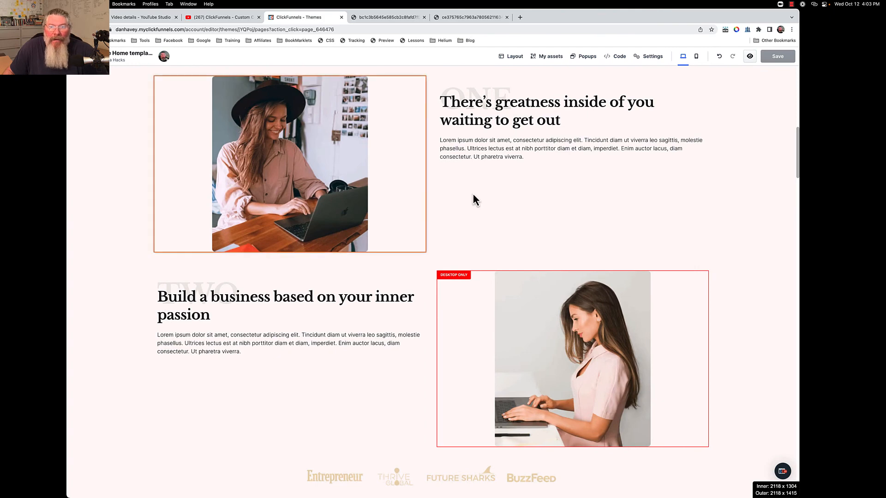
left_click(485, 196)
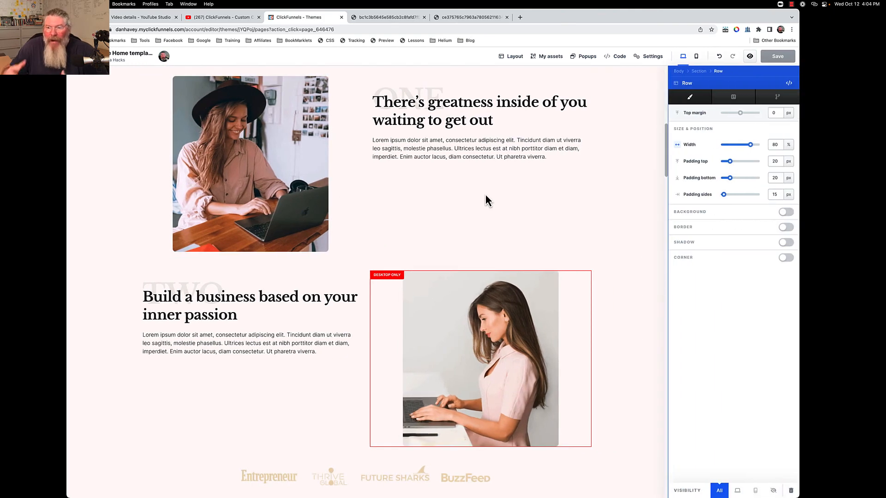
key("Escape")
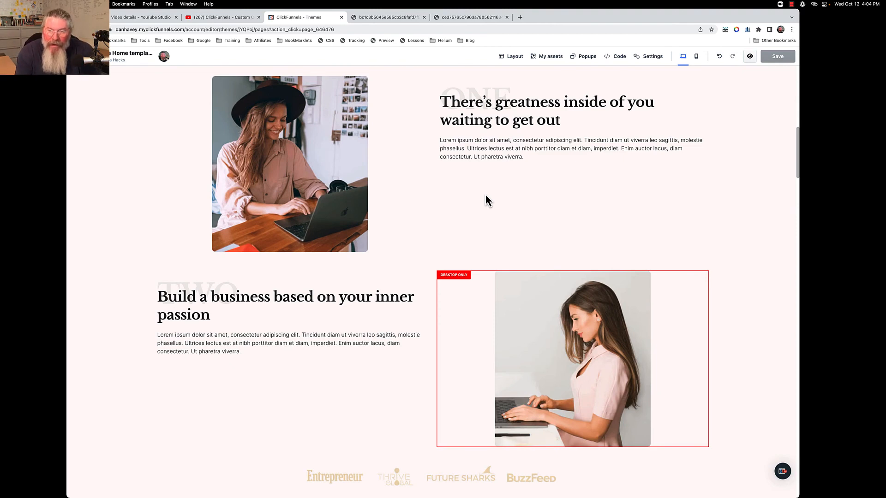
Check the desktop layout at 125% browser zoom with the window narrowed to an inner width of about 1608 px.
key("super+equal")
key("super+equal")
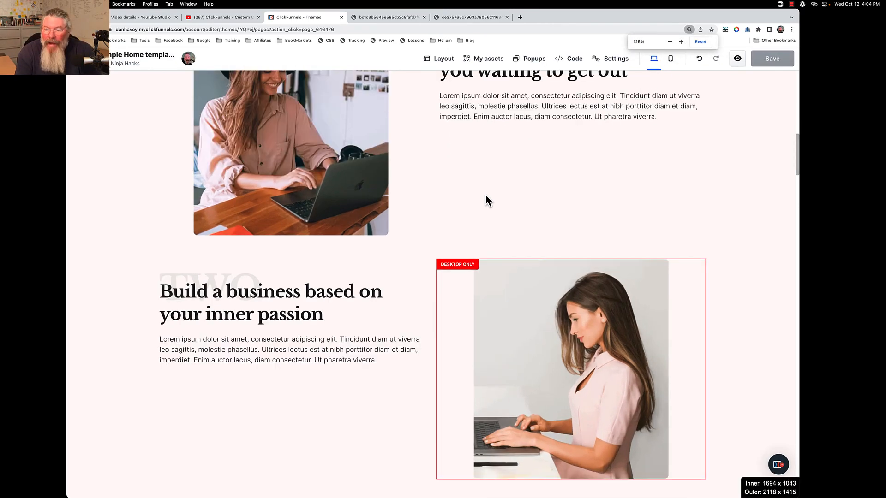
key("super+equal")
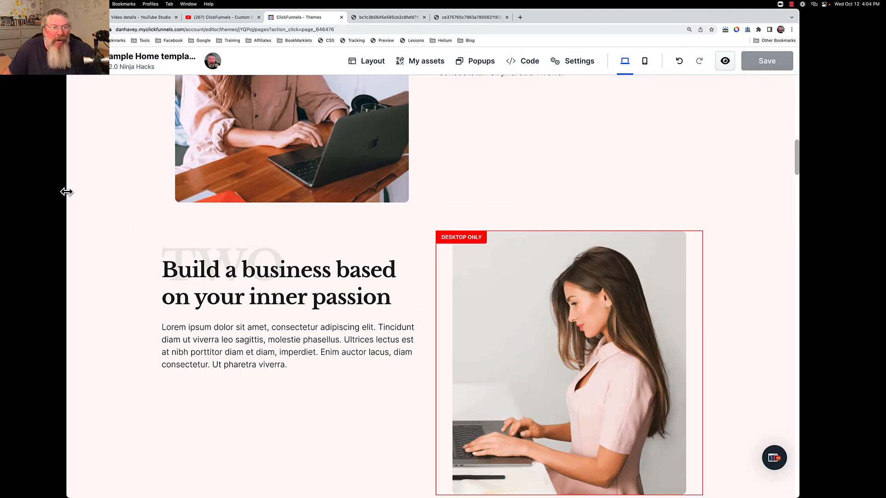
mouse_move(66, 191)
left_mouse_down()
mouse_move(51, 193)
mouse_move(68, 191)
left_mouse_up()
key("super+minus")
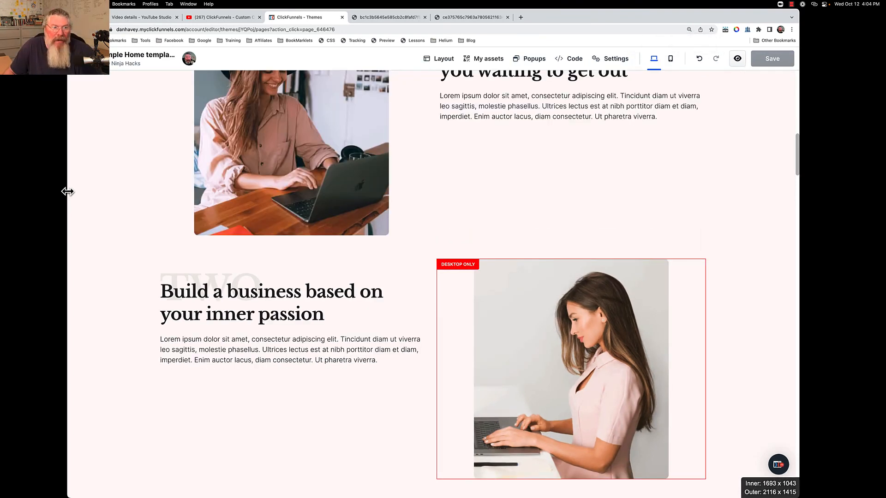
left_click_drag(68, 192, 104, 182)
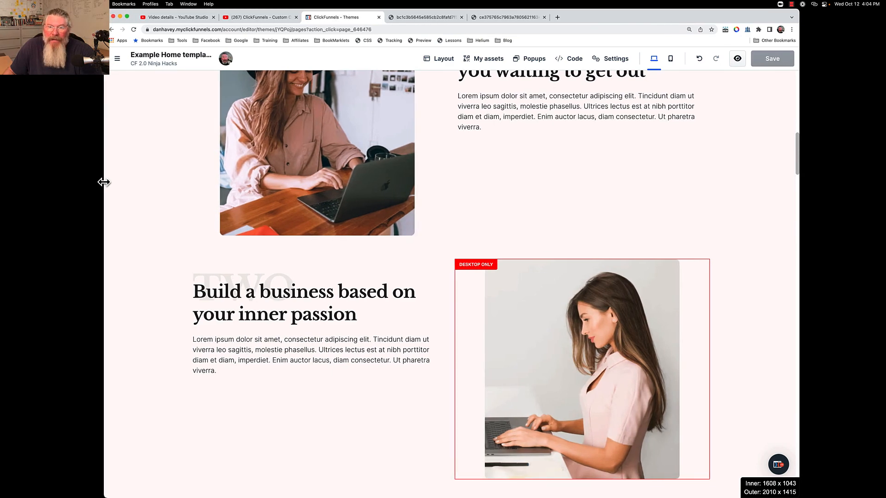
Review the numbered feature rows on desktop, and check the order of their images and text in the mobile view.
left_click(479, 207)
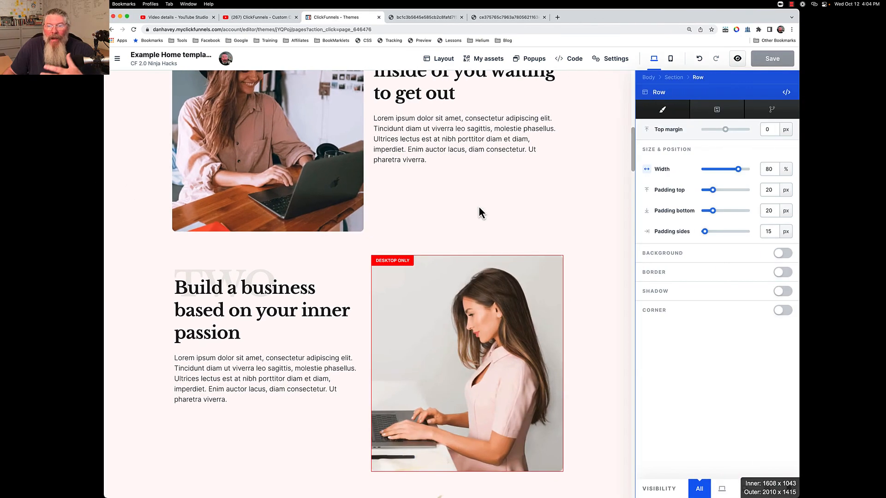
scroll(479, 207, "up", 1)
left_click(479, 207)
scroll(479, 207, "up", 2)
scroll(479, 207, "up", 1)
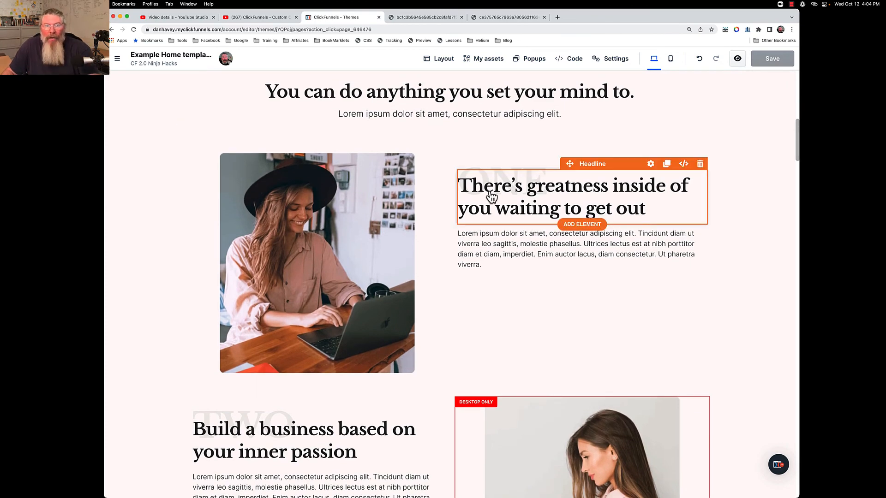
left_click(671, 62)
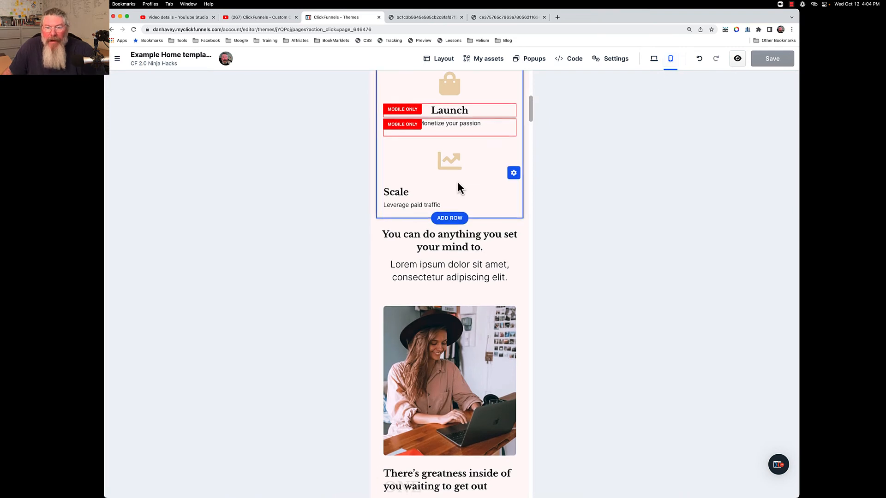
scroll(458, 181, "down", 2)
scroll(458, 187, "down", 8)
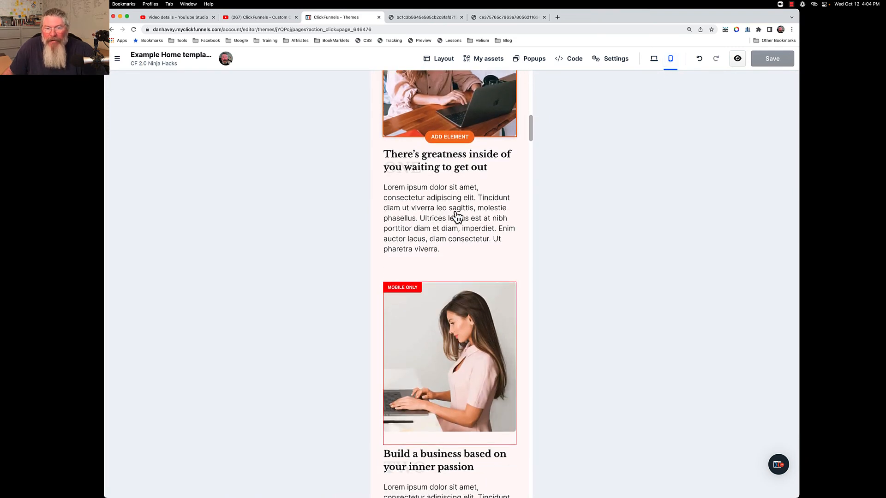
scroll(450, 245, "down", 1)
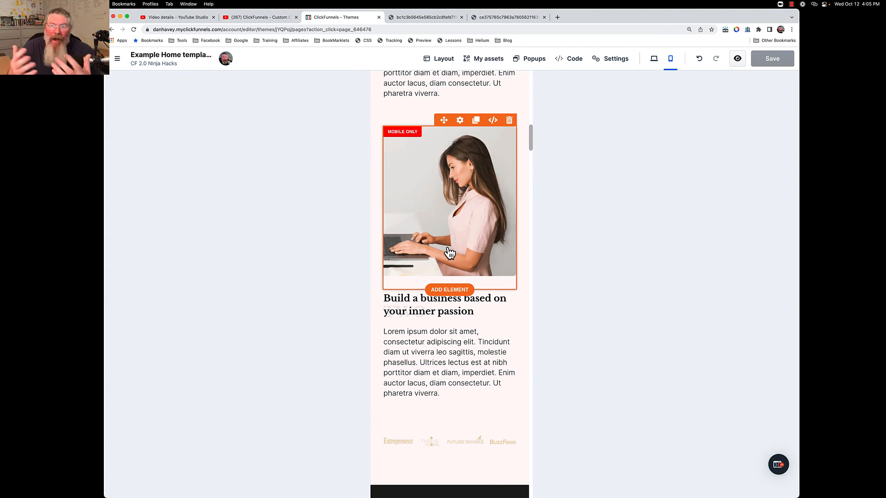
Return to the desktop view and examine the feature rows, testimonials and WHY section, including the faded words behind the headlines.
left_click(653, 60)
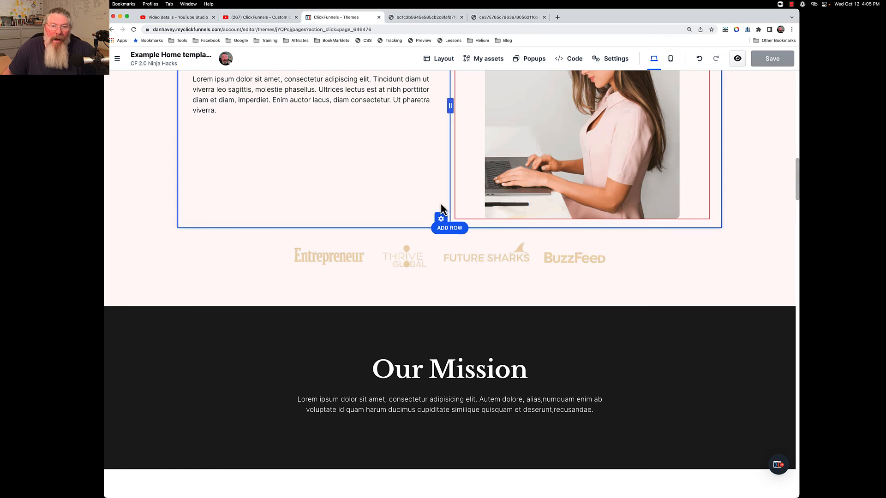
scroll(441, 208, "up", 4)
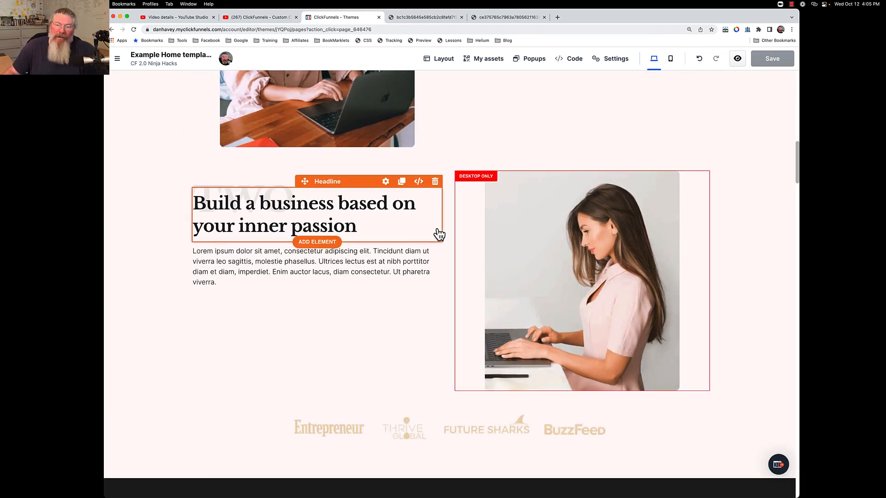
scroll(439, 235, "up", 3)
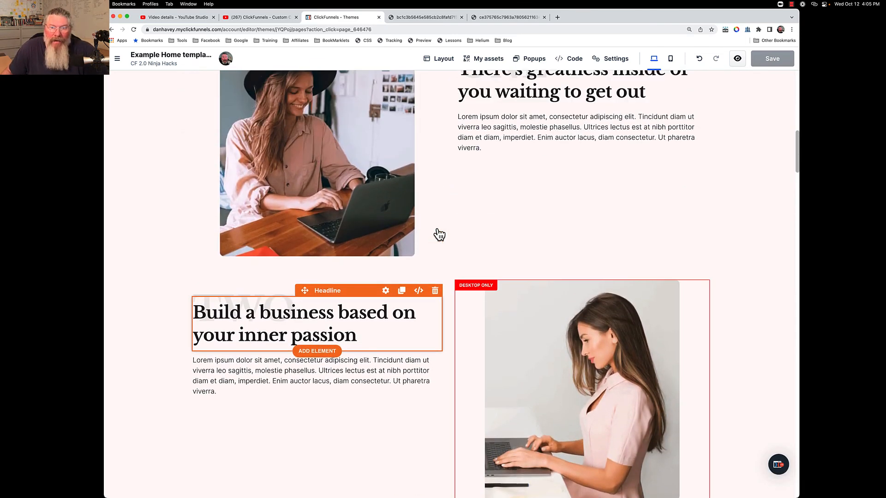
scroll(439, 235, "down", 12)
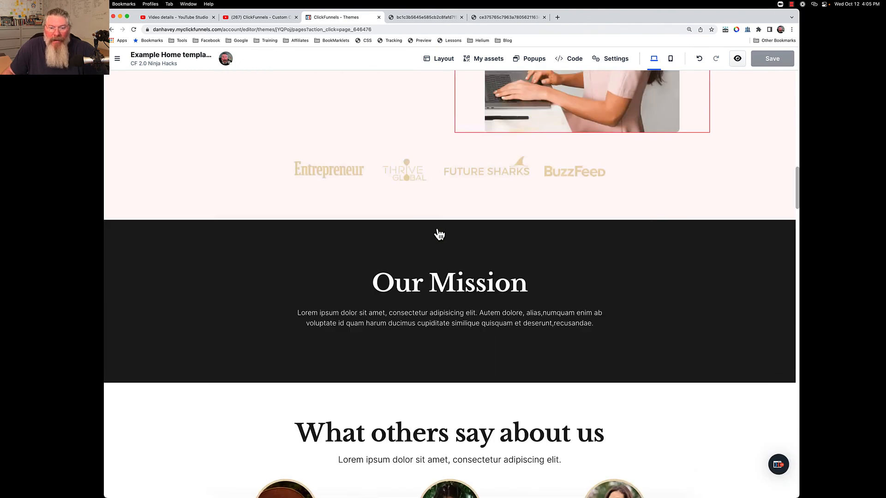
scroll(445, 268, "down", 1)
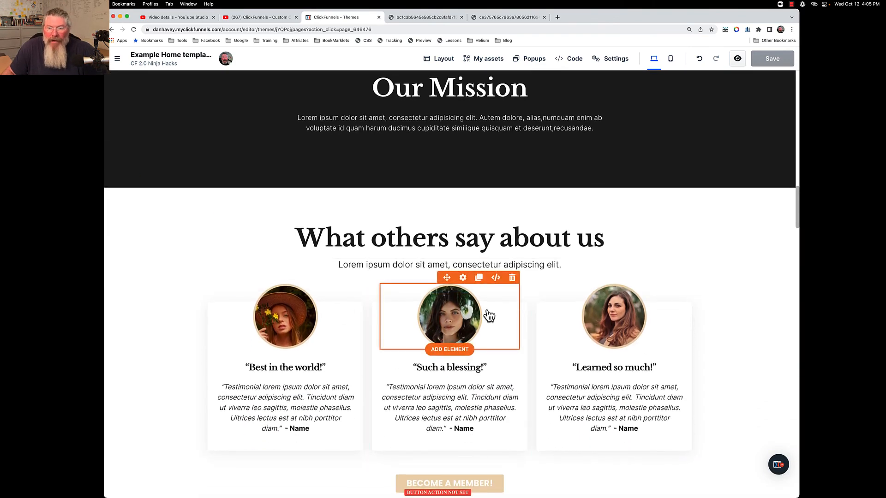
scroll(486, 312, "down", 4)
scroll(487, 311, "down", 3)
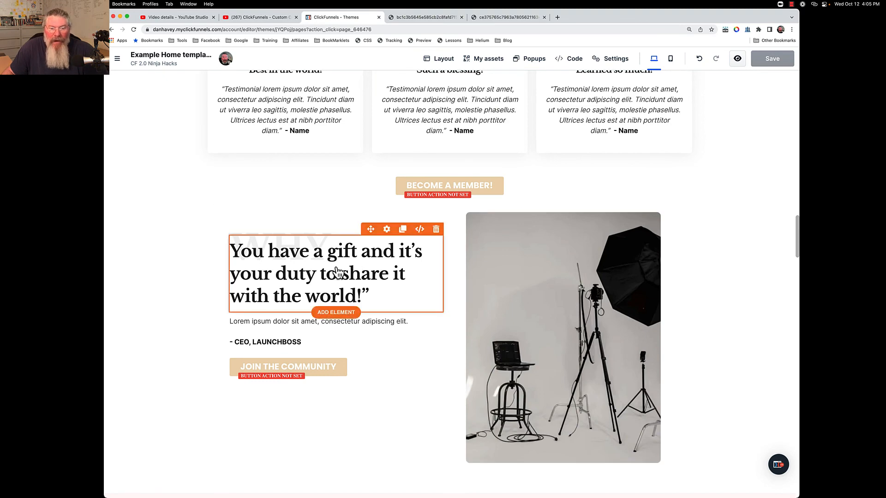
scroll(337, 274, "up", 12)
scroll(338, 274, "up", 5)
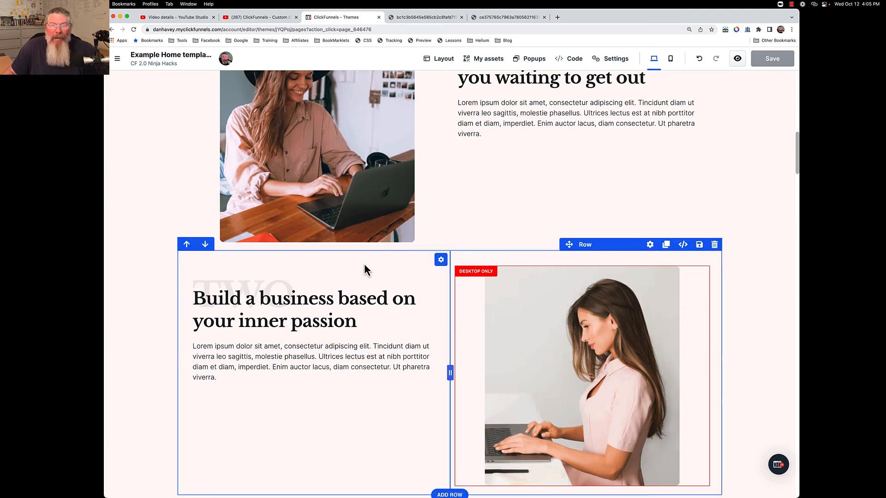
scroll(366, 270, "up", 2)
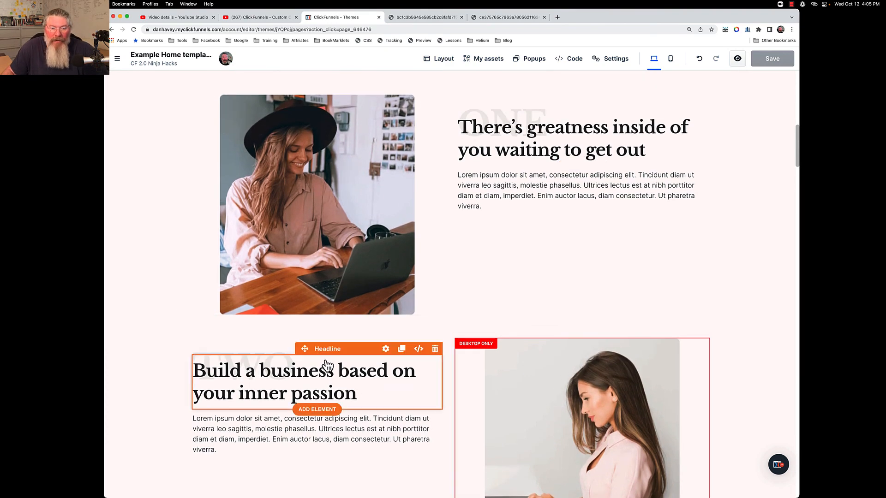
scroll(327, 366, "down", 16)
scroll(328, 366, "down", 5)
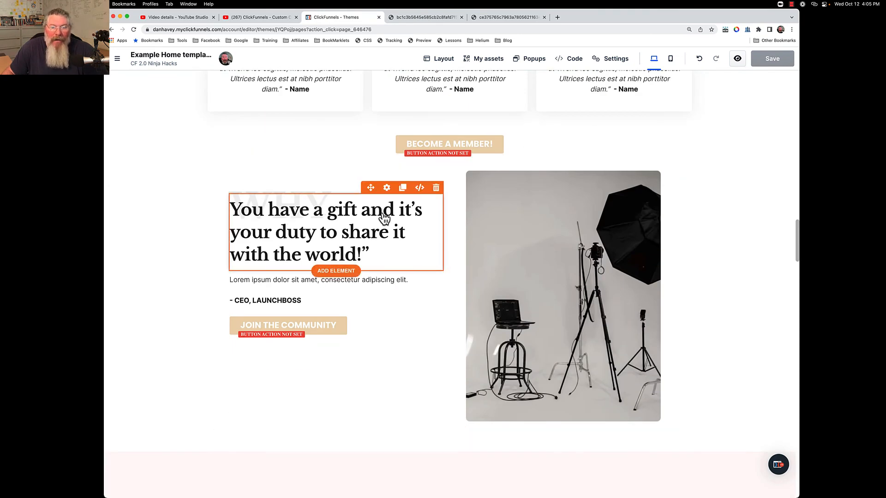
Set the top margin of the "You have a gift" headline to 40 px to separate it from WHY.
left_click(387, 188)
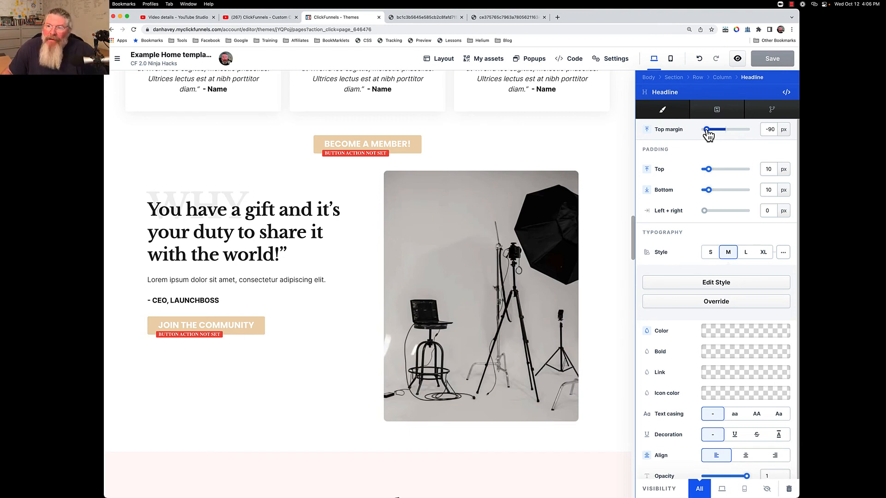
left_click_drag(707, 131, 733, 131)
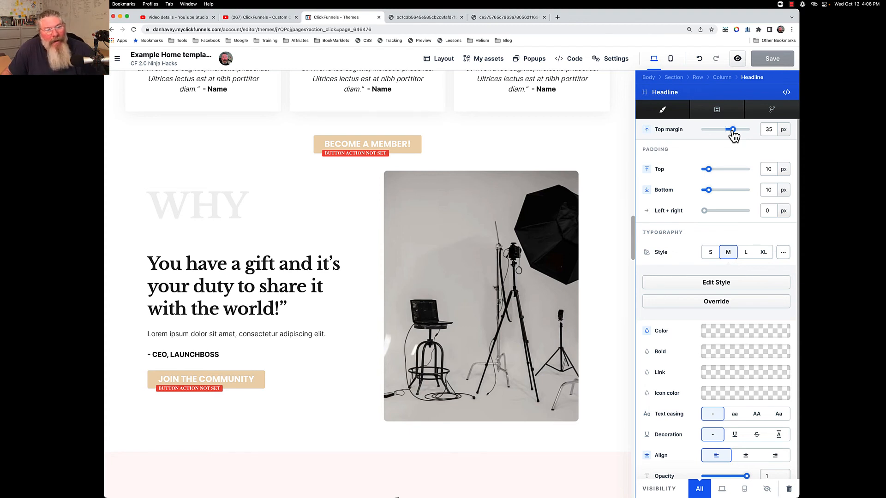
mouse_move(732, 134)
left_mouse_down()
mouse_move(708, 132)
mouse_move(737, 132)
left_mouse_up()
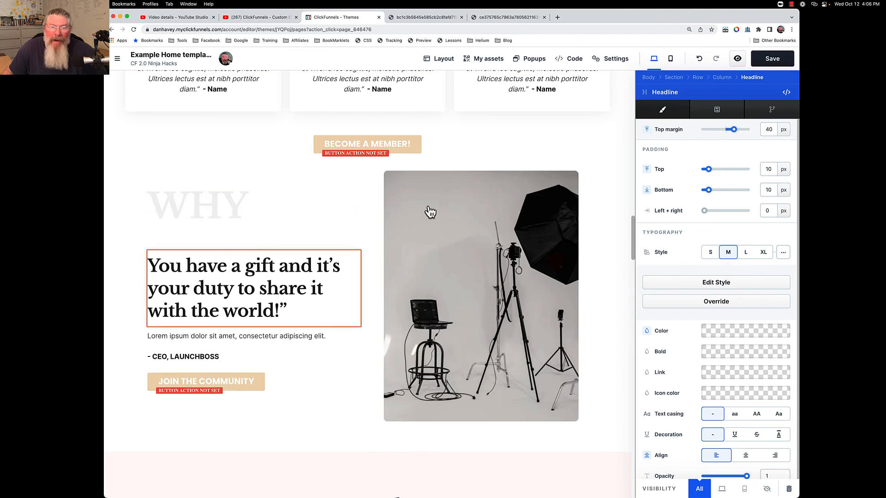
Try the WHY headline's black text color at 100% alpha, and set the alpha back to 5%.
left_click(269, 217)
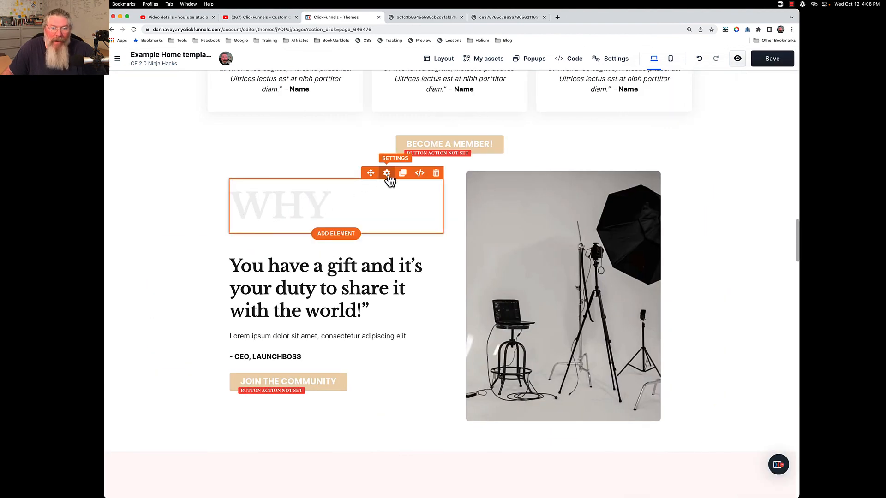
left_click(387, 173)
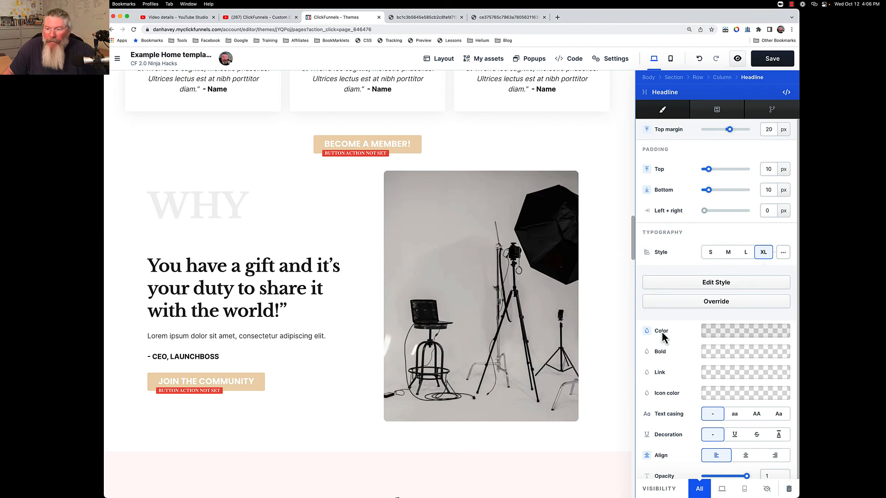
left_click(739, 337)
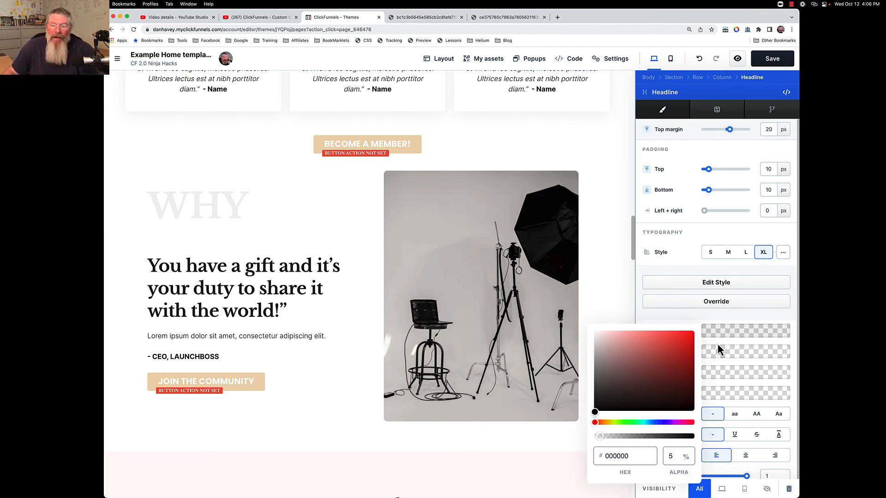
left_click(638, 459)
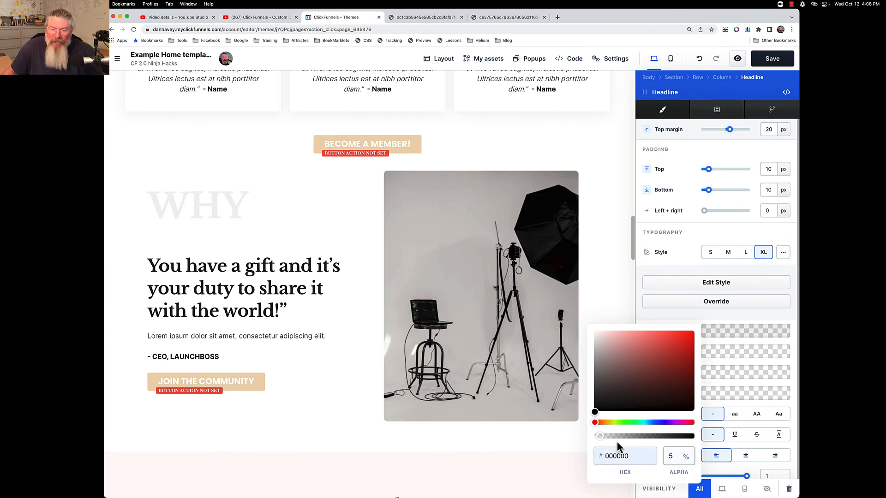
left_click_drag(601, 435, 695, 439)
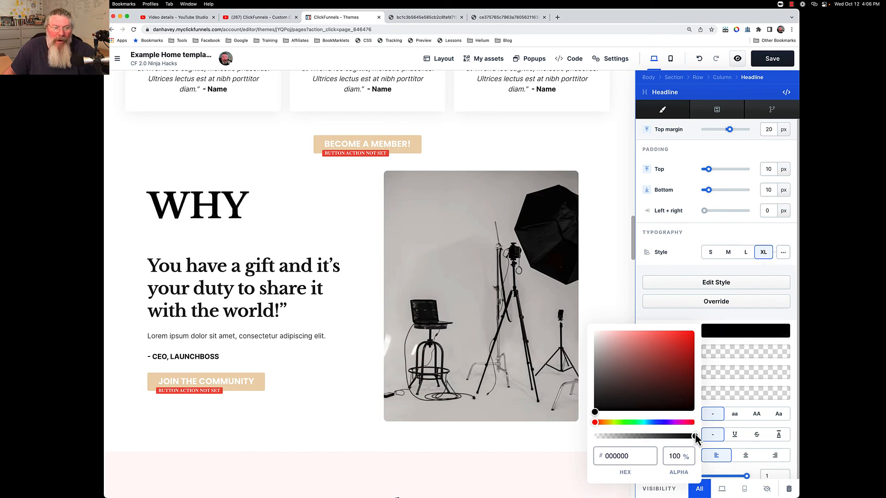
left_click_drag(695, 433, 599, 439)
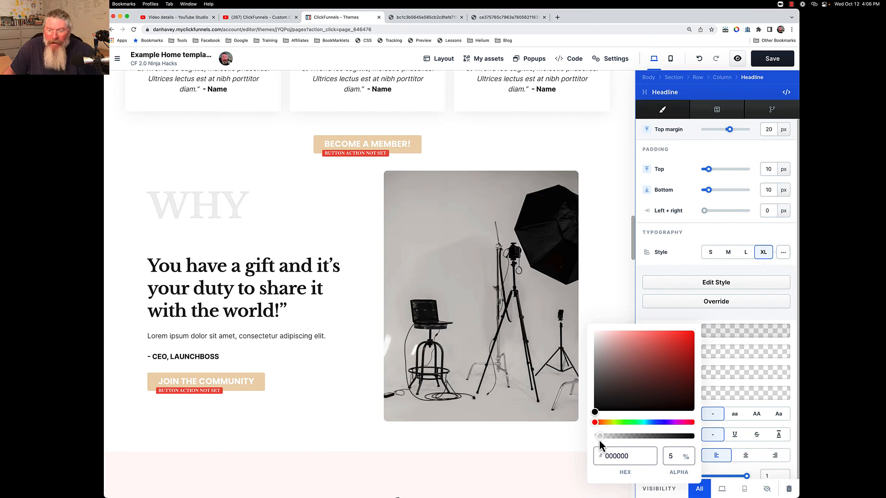
left_click(302, 219)
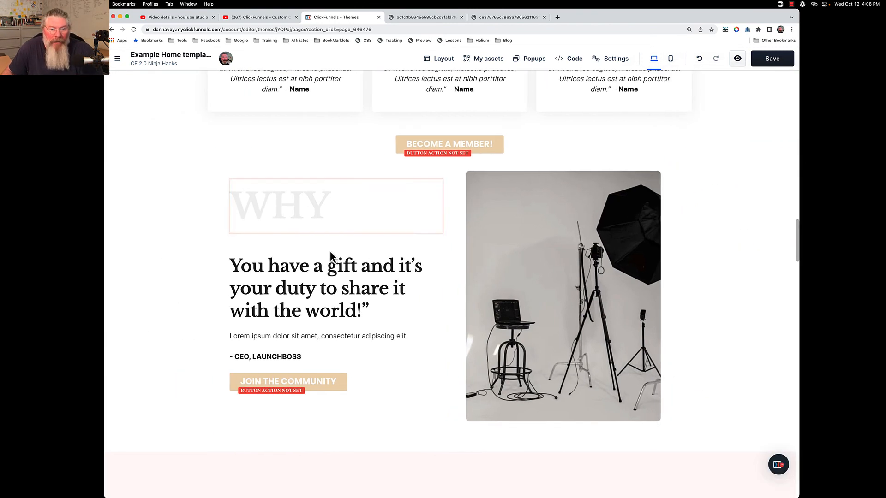
Set the top margin of the "You have a gift" headline to -90 px so it overlaps the faded WHY.
left_click(385, 252)
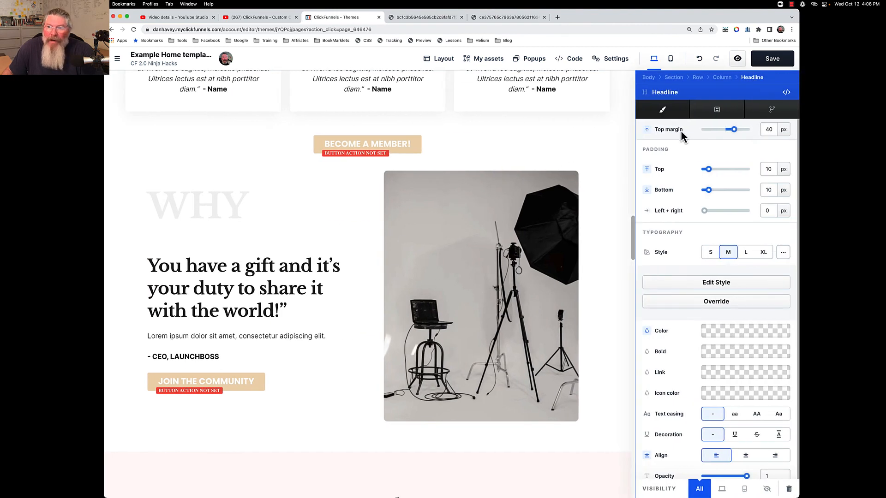
left_click_drag(733, 132, 706, 132)
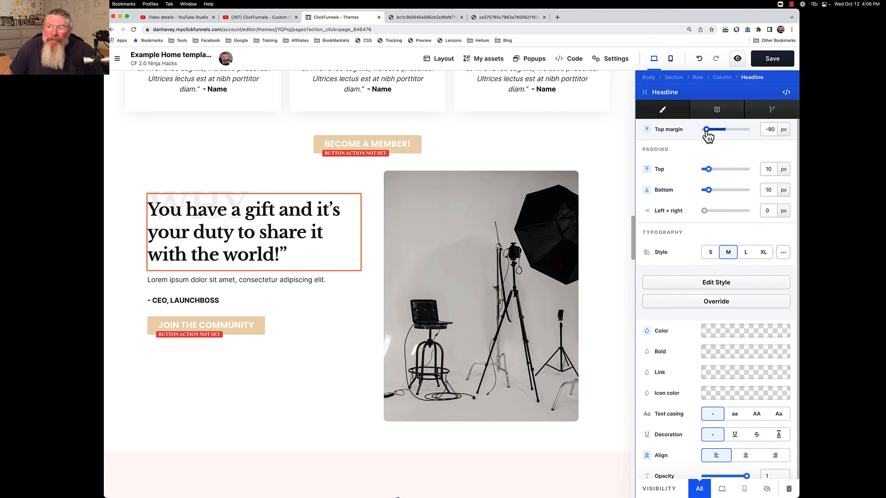
left_click(485, 143)
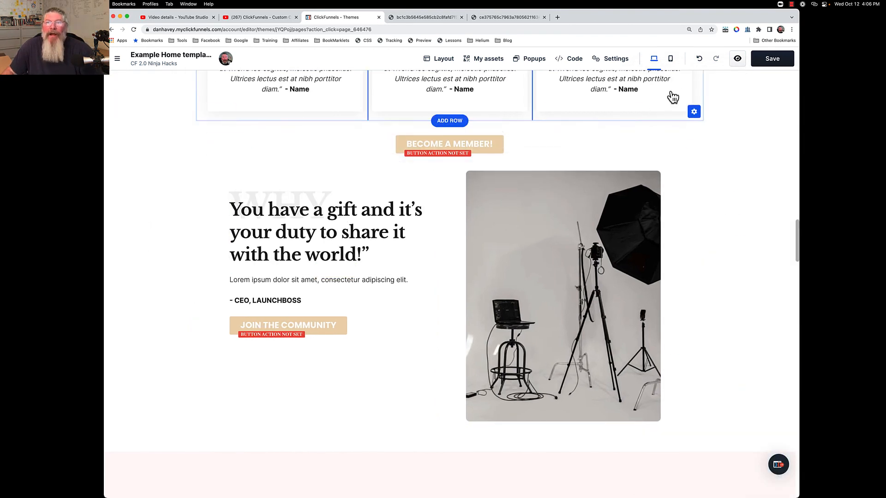
In the mobile view, set the top margin of the "You have a gift" headline to 100 px.
left_click(671, 60)
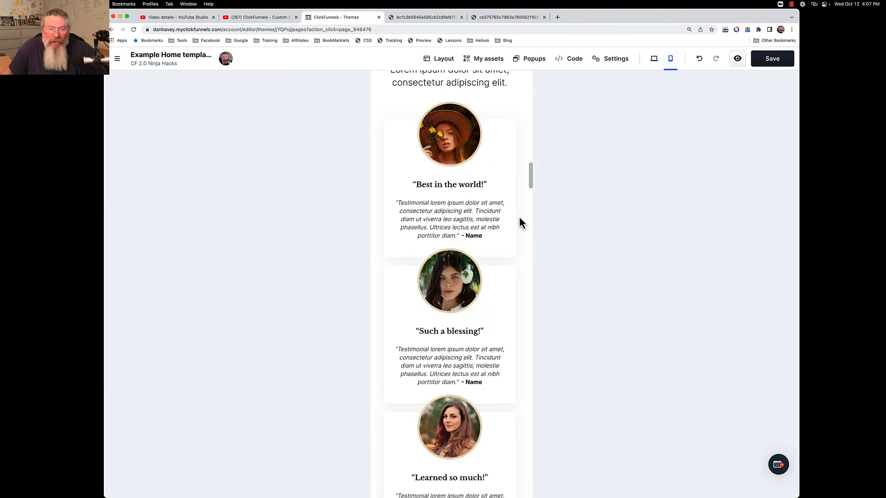
scroll(489, 263, "up", 2)
scroll(491, 263, "down", 10)
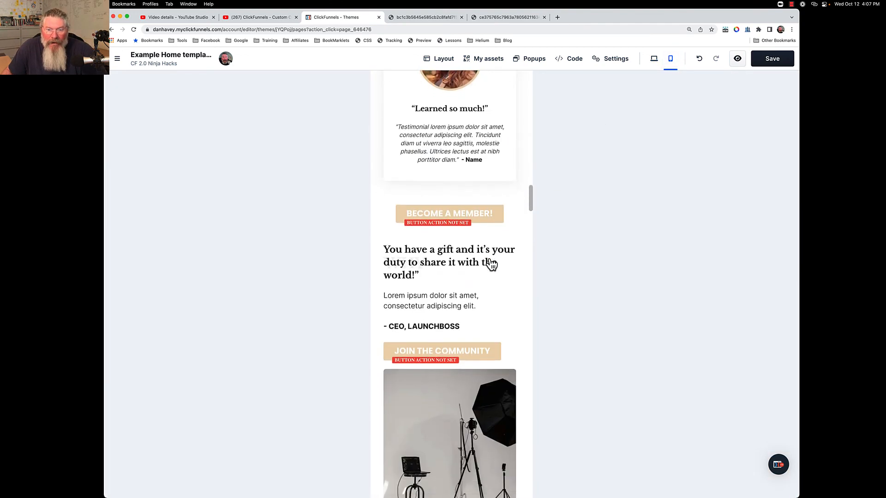
left_click(417, 249)
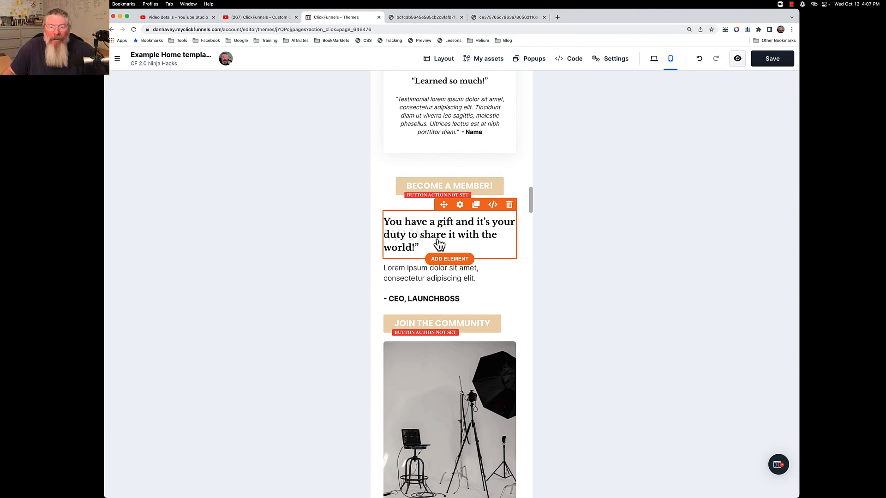
left_click(459, 205)
left_click_drag(707, 134, 748, 136)
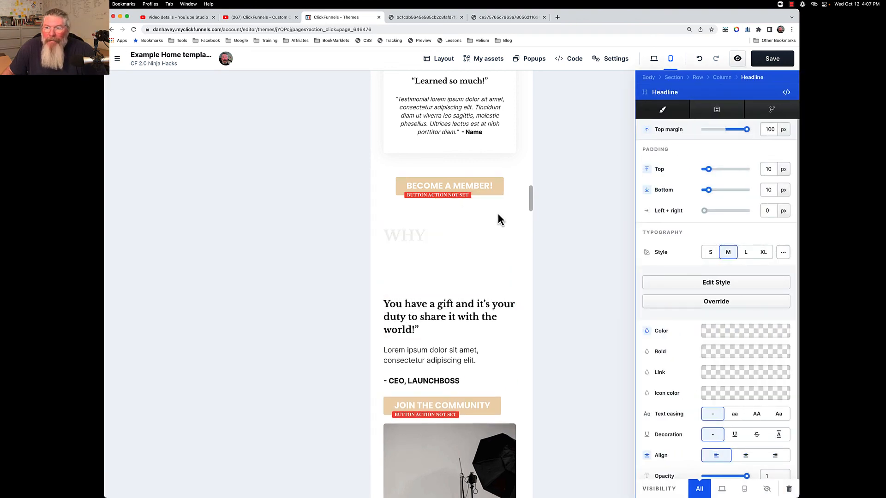
left_click(445, 244)
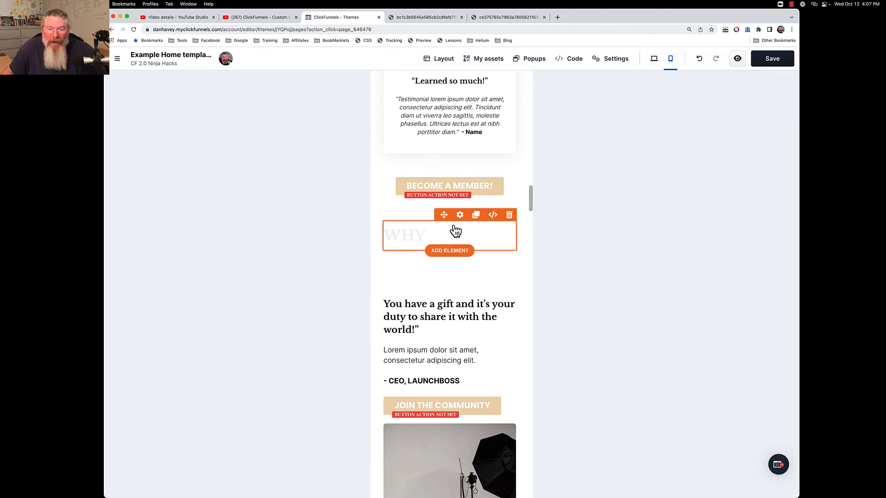
Override the WHY headline's typography with a 60 px mobile font size and set its top margin to 0 px.
left_click(460, 216)
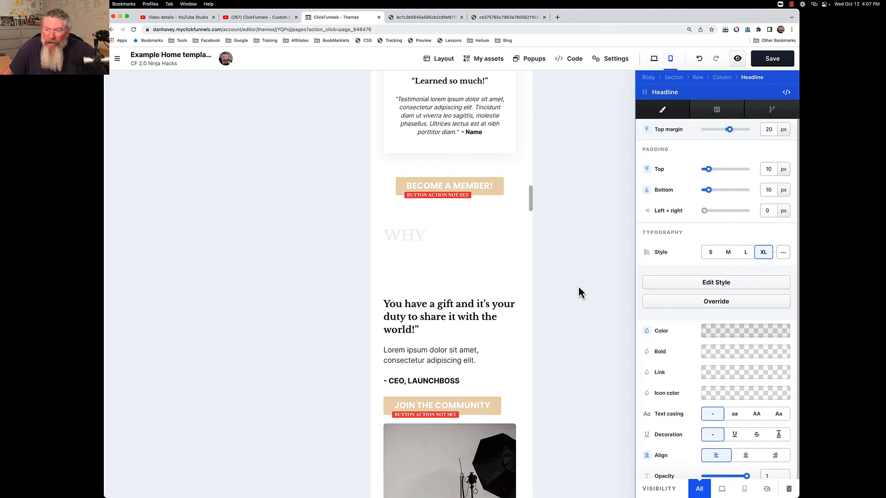
left_click(720, 302)
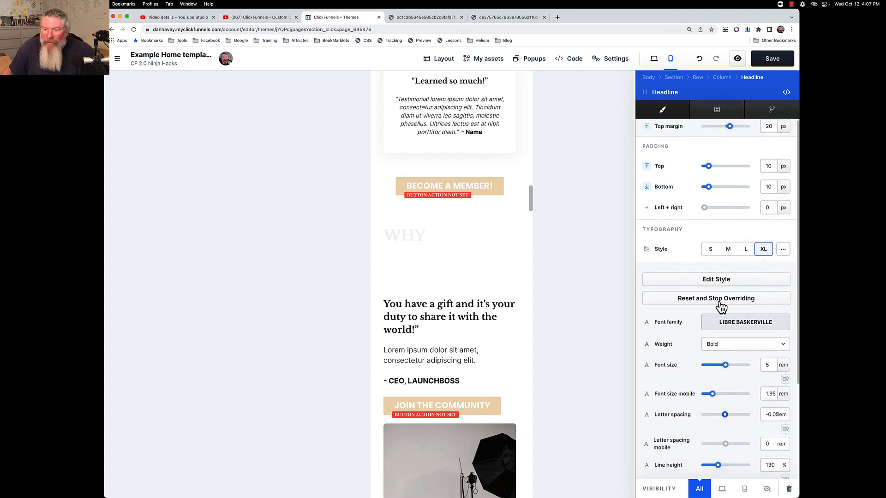
scroll(719, 303, "down", 3)
scroll(720, 307, "up", 1)
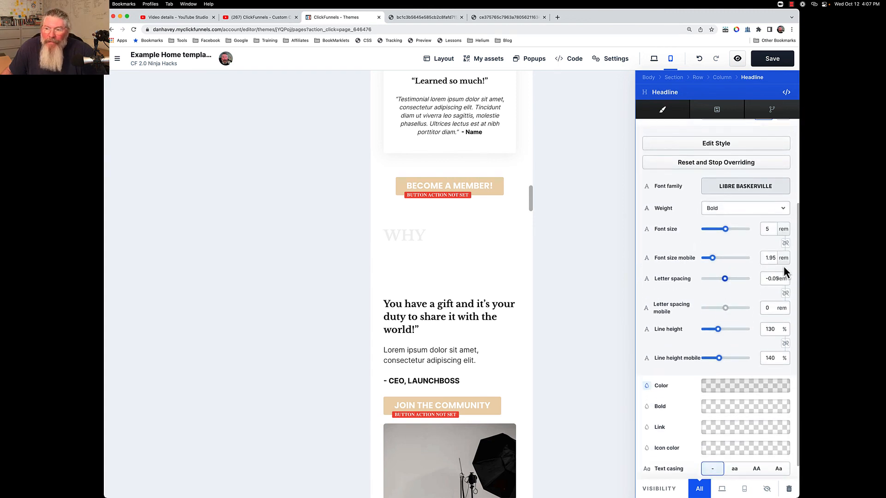
left_click(785, 259)
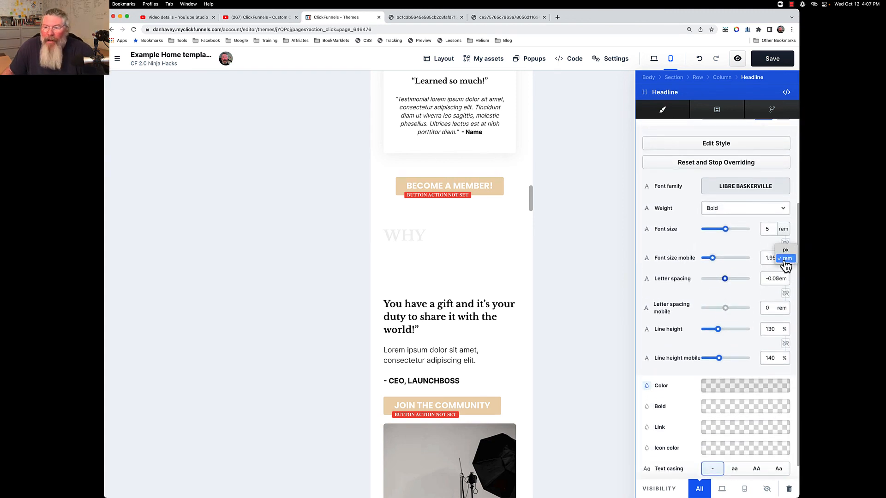
left_click(785, 250)
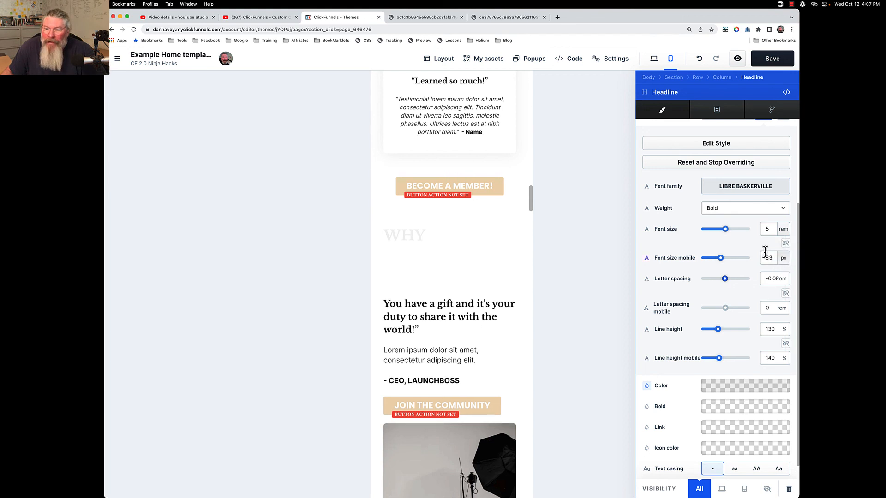
left_click_drag(720, 260, 738, 261)
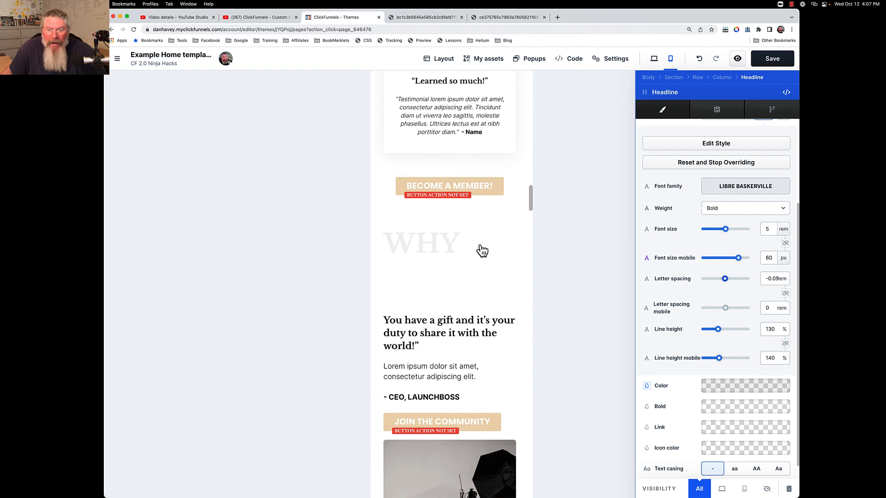
scroll(677, 220, "up", 5)
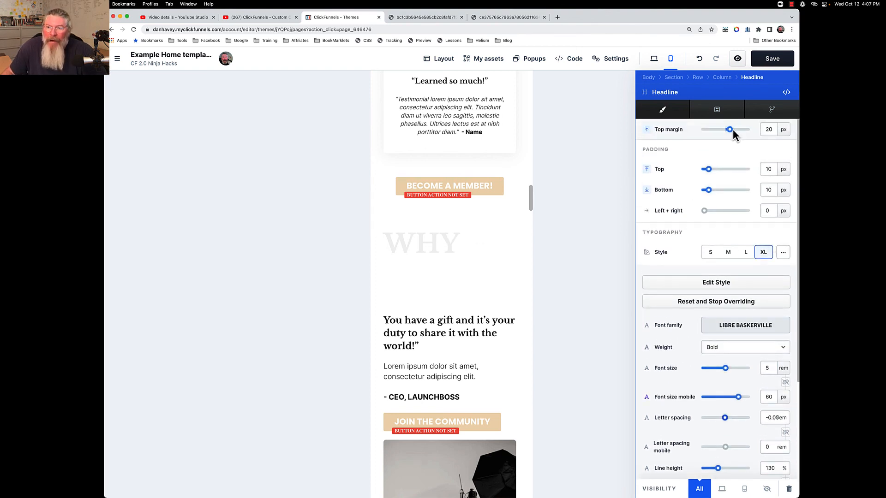
mouse_move(730, 130)
left_mouse_down()
mouse_move(713, 133)
mouse_move(726, 133)
left_mouse_up()
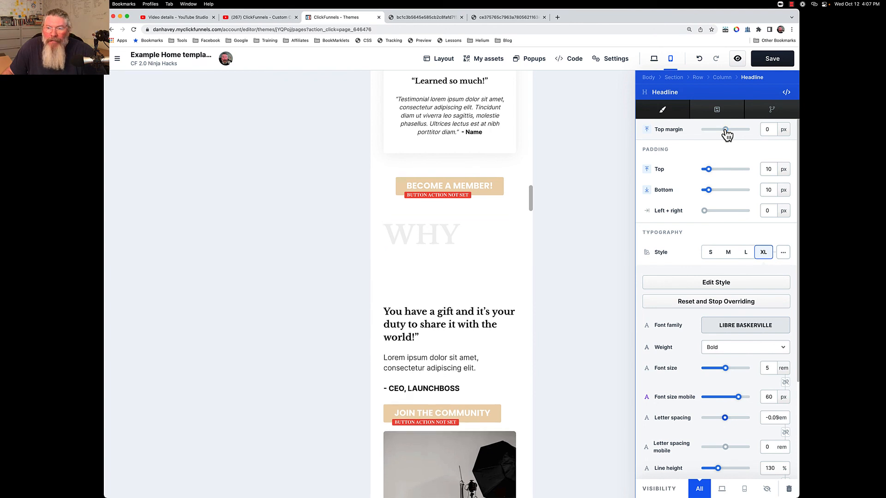
In the mobile view, set the top margin of the "You have a gift" headline to -65 px.
left_click(469, 322)
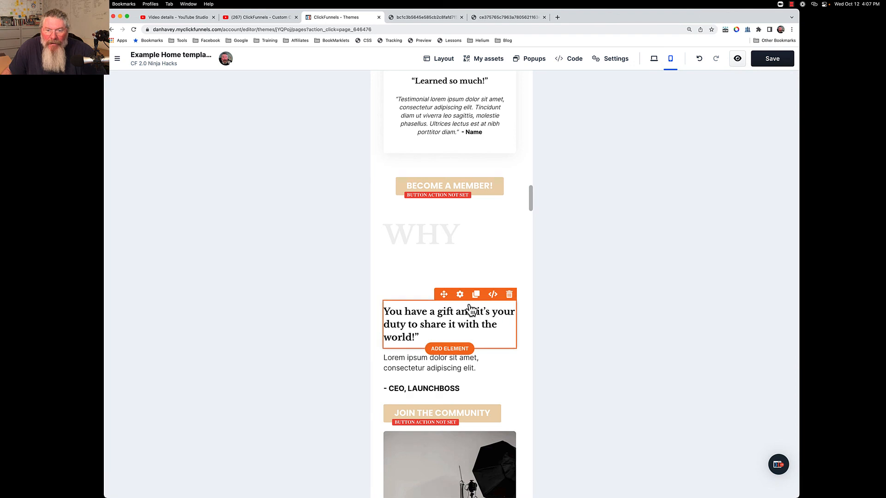
left_click(460, 295)
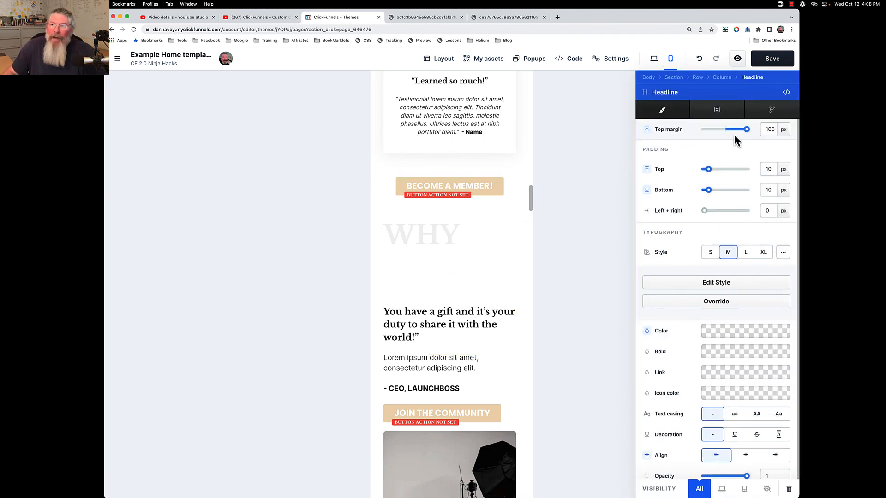
left_click_drag(747, 133, 713, 136)
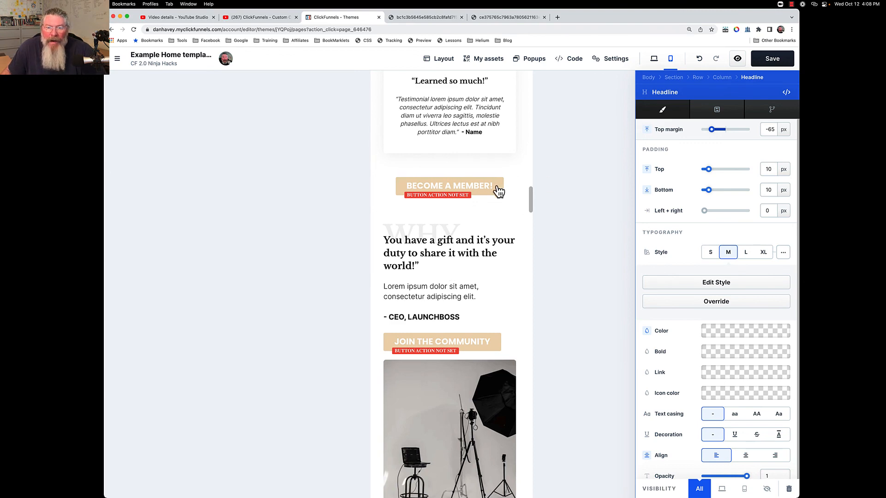
key("Escape")
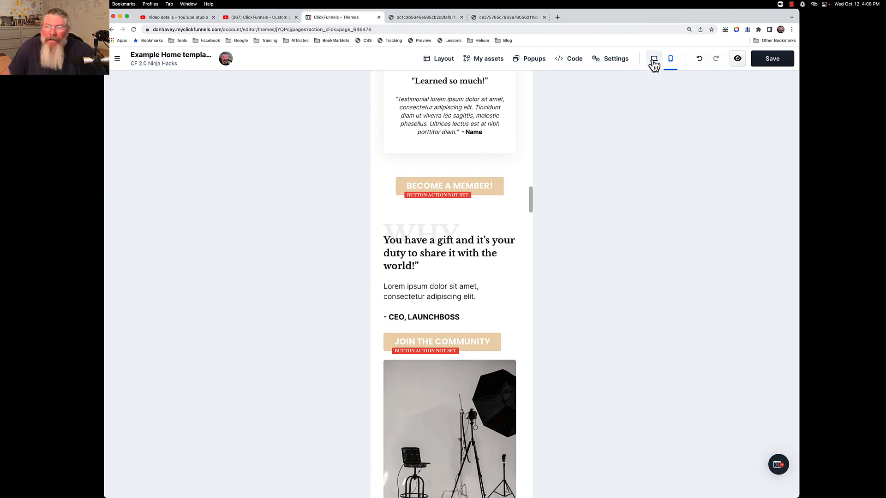
In the desktop view, try top margins of -90 px and 95 px on the "You have a gift" headline.
left_click(654, 61)
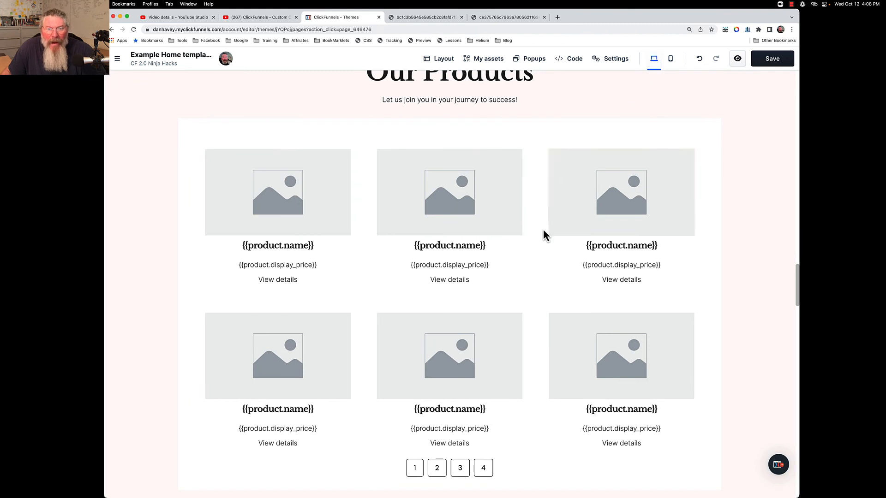
scroll(543, 227, "up", 5)
scroll(544, 236, "up", 2)
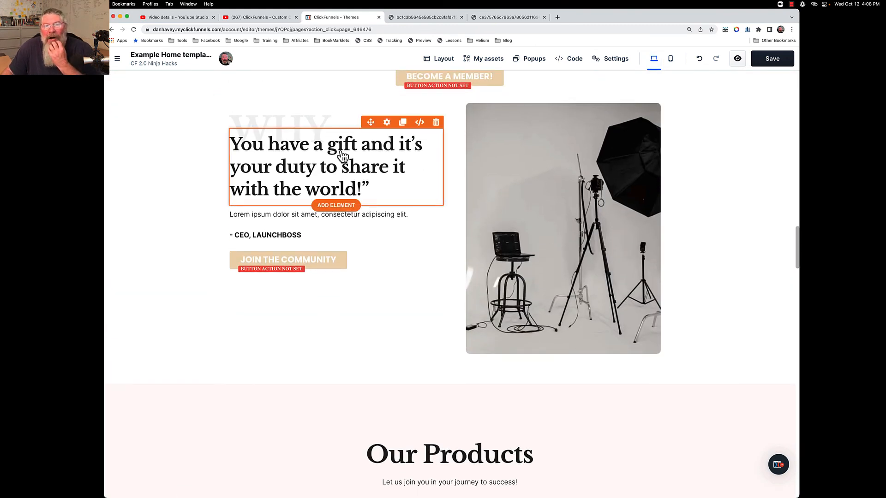
left_click(386, 122)
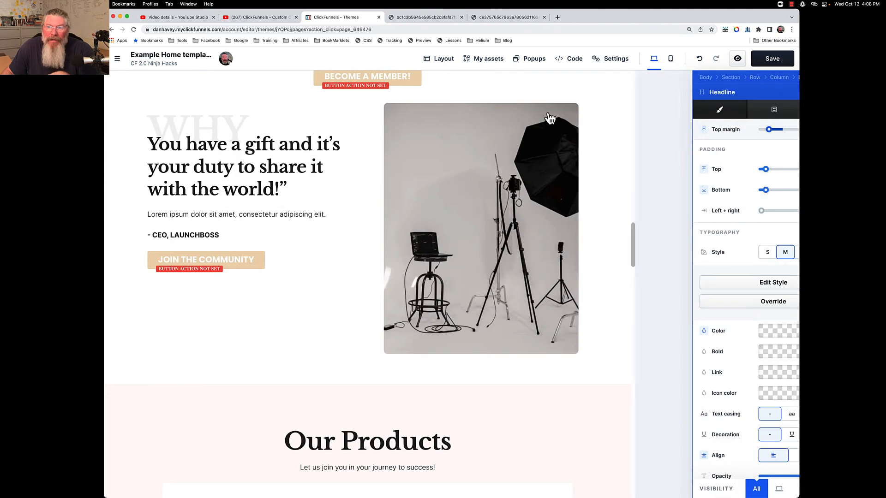
left_click_drag(713, 134, 708, 135)
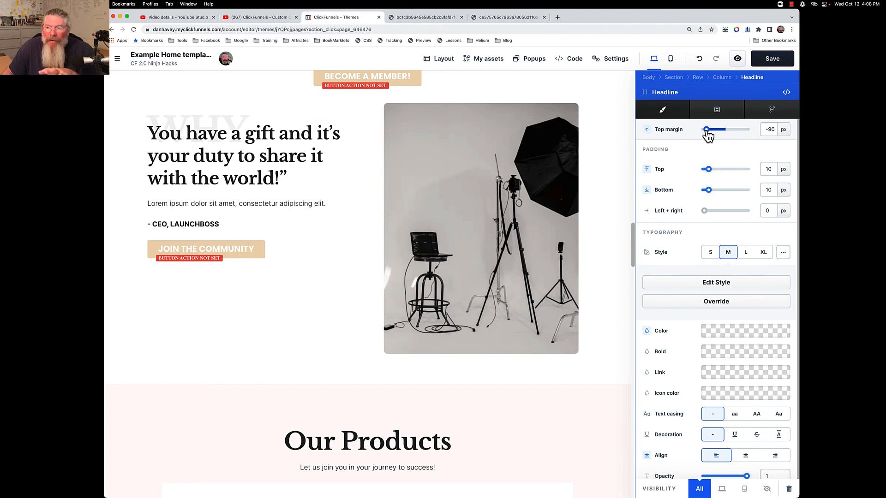
left_click_drag(708, 136, 747, 132)
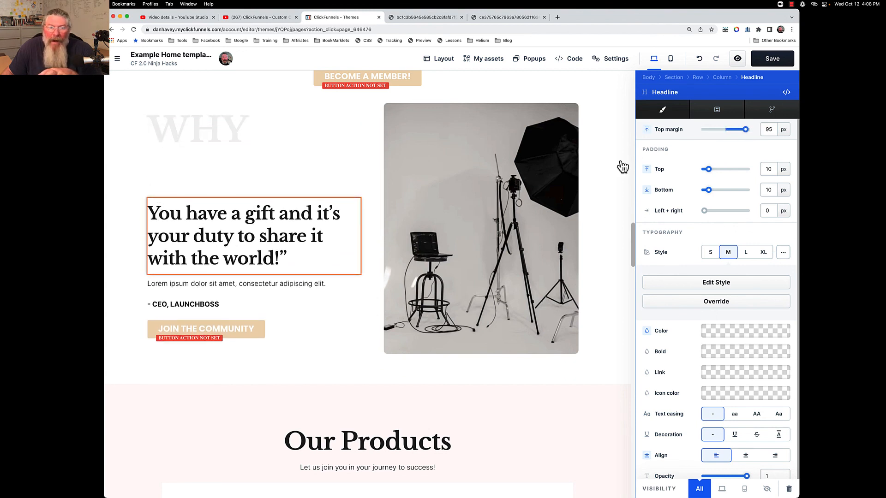
Clone the "You have a gift" headline and make the upper copy visible on desktop only.
left_click(264, 223)
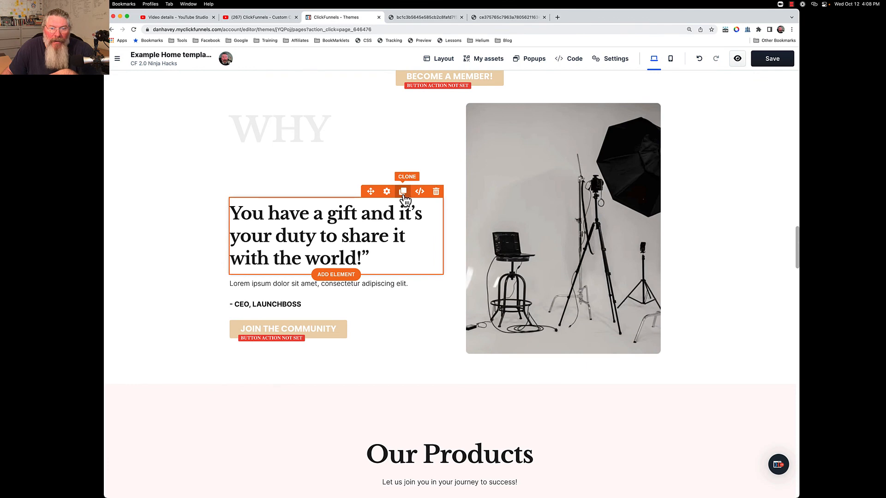
left_click(403, 193)
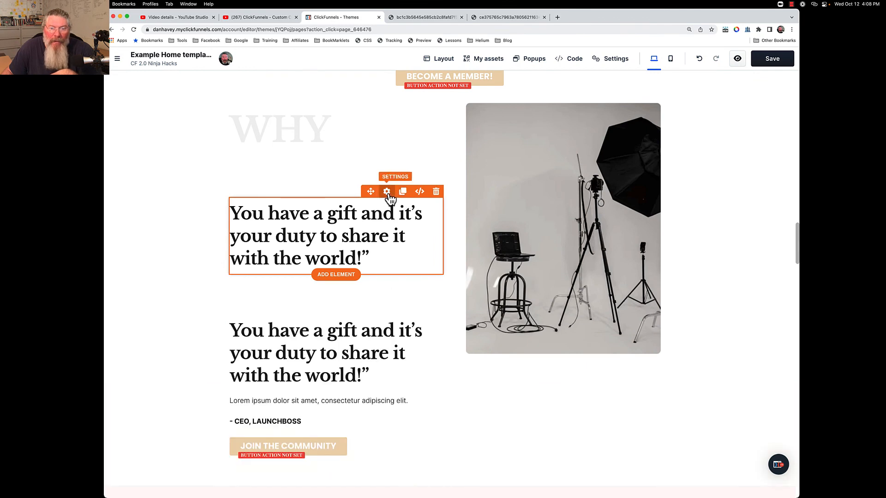
left_click(386, 191)
left_click(722, 490)
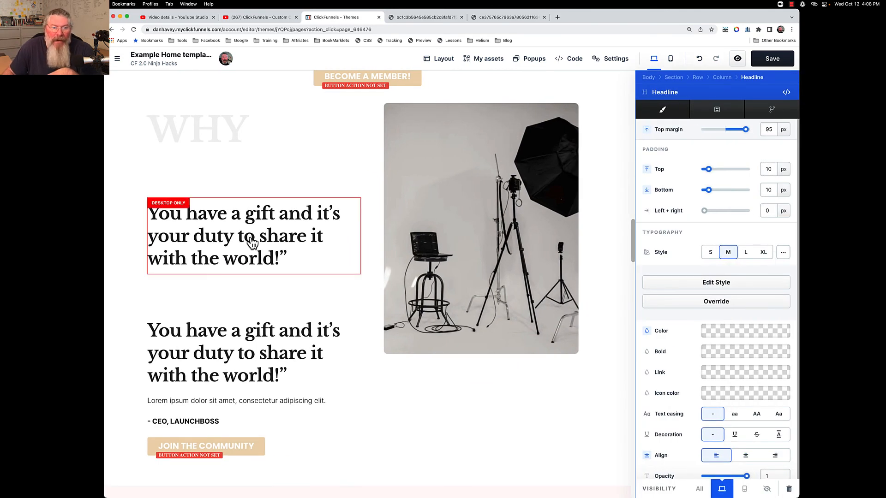
Set the top margin of the desktop-only "You have a gift" headline to -90 px so it overlaps WHY.
left_click(255, 235)
left_click(387, 191)
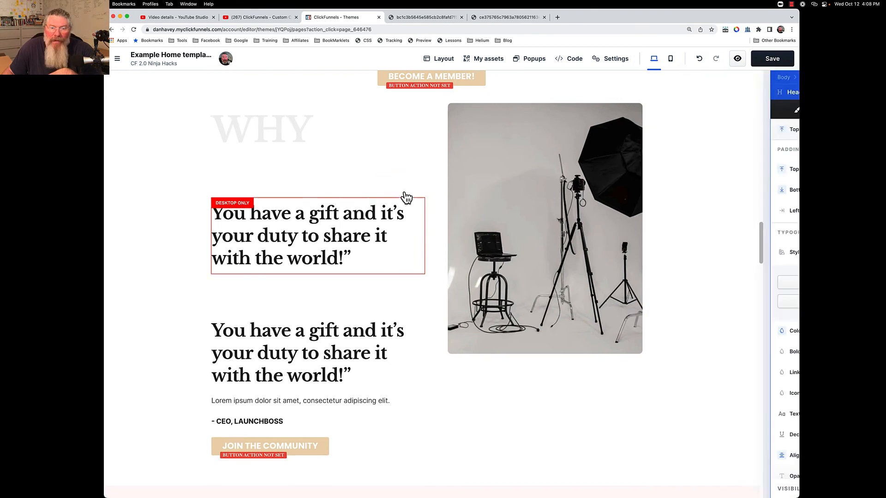
left_click_drag(746, 134, 708, 134)
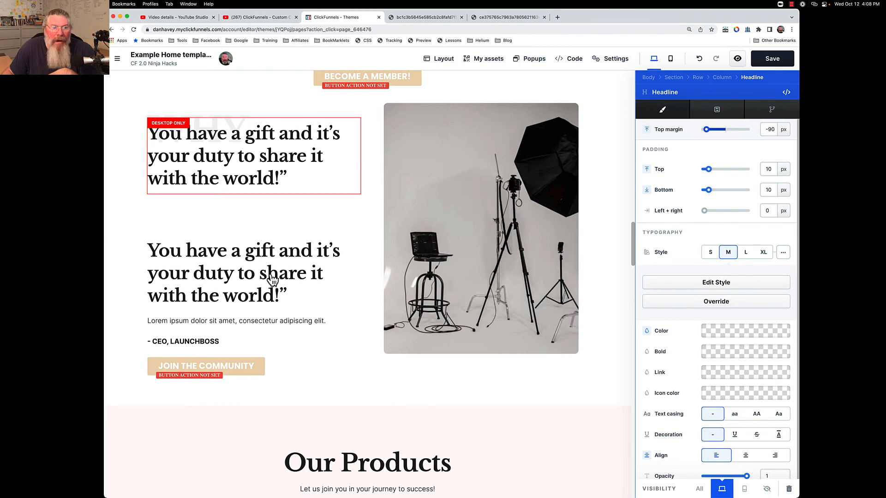
Make the lower copy of the "You have a gift" headline visible on mobile only.
left_click(240, 285)
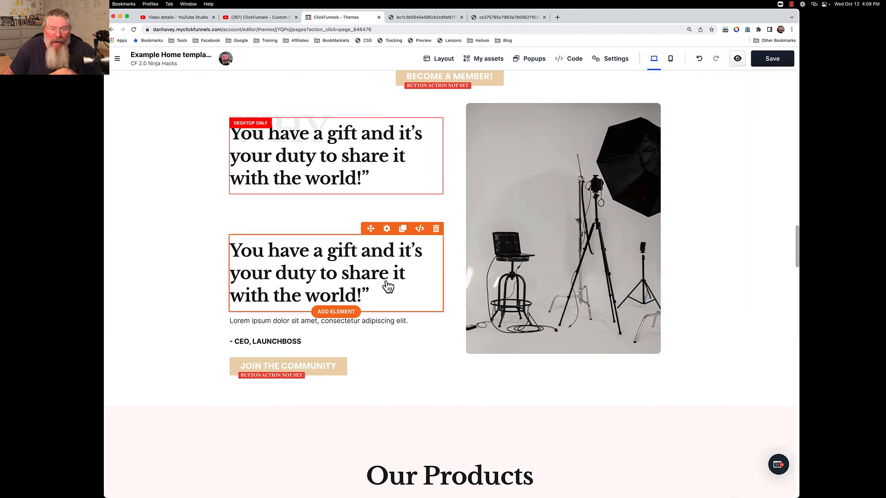
left_click(387, 228)
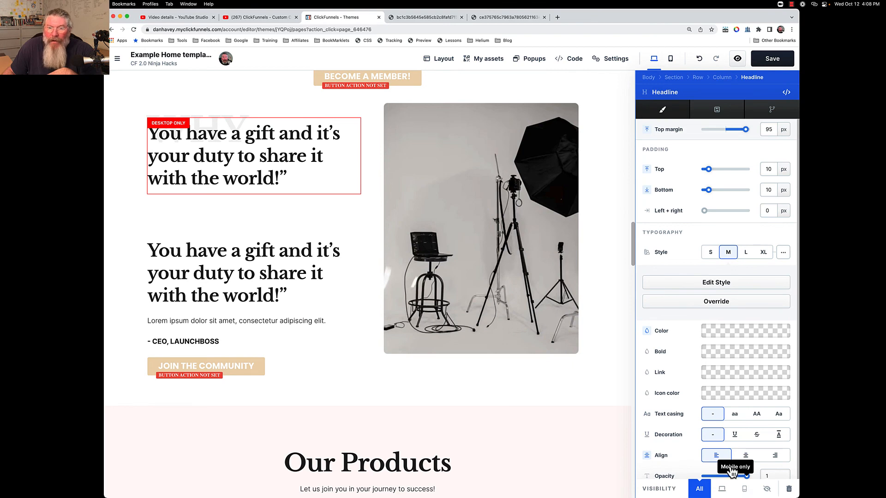
left_click(744, 489)
In the mobile view, set the top margin of the mobile-only "You have a gift" headline to -65 px.
scroll(433, 224, "up", 5)
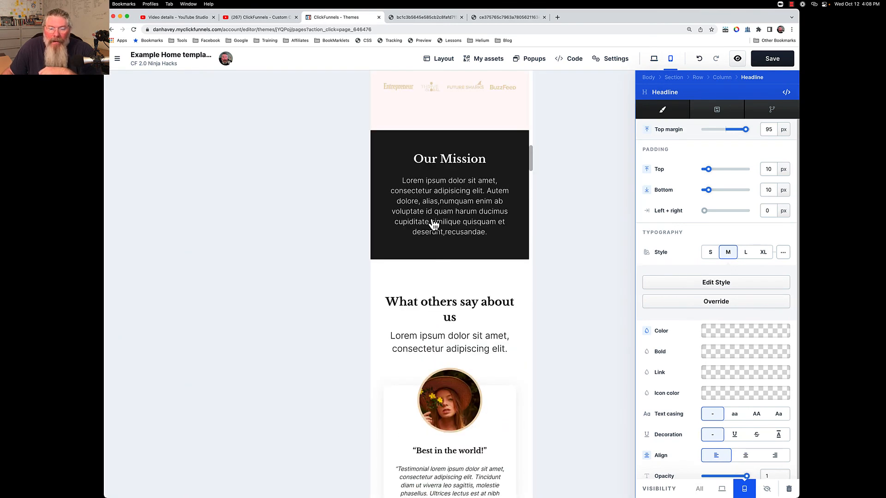
scroll(433, 225, "down", 15)
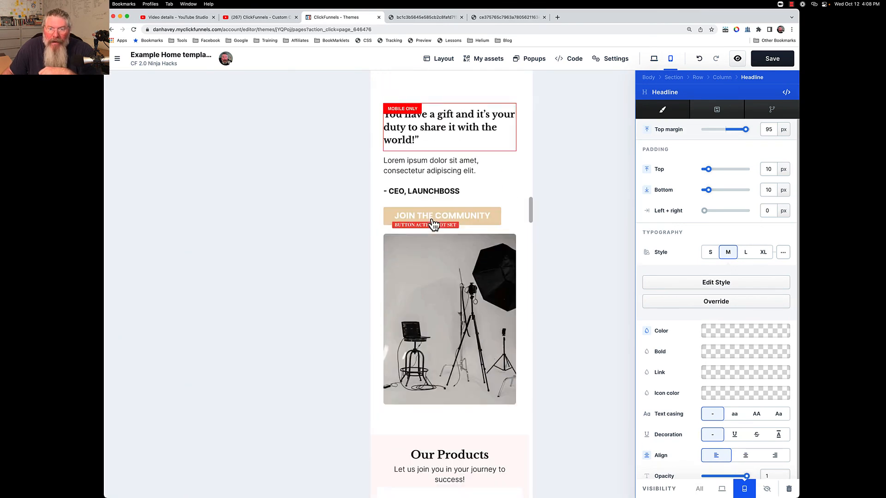
scroll(433, 225, "up", 7)
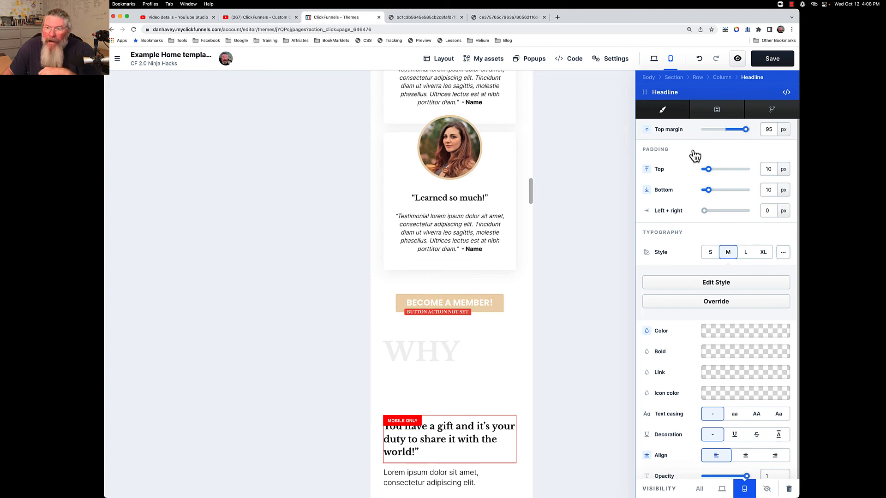
left_click_drag(746, 134, 712, 138)
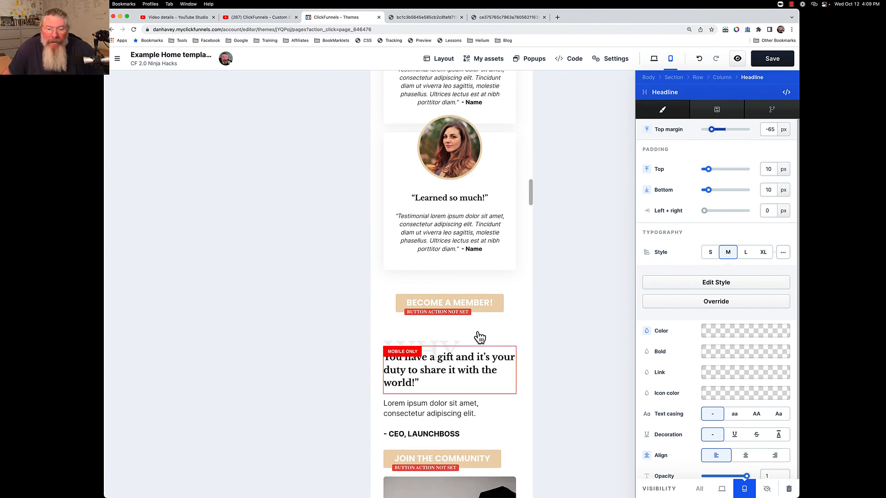
key("Escape")
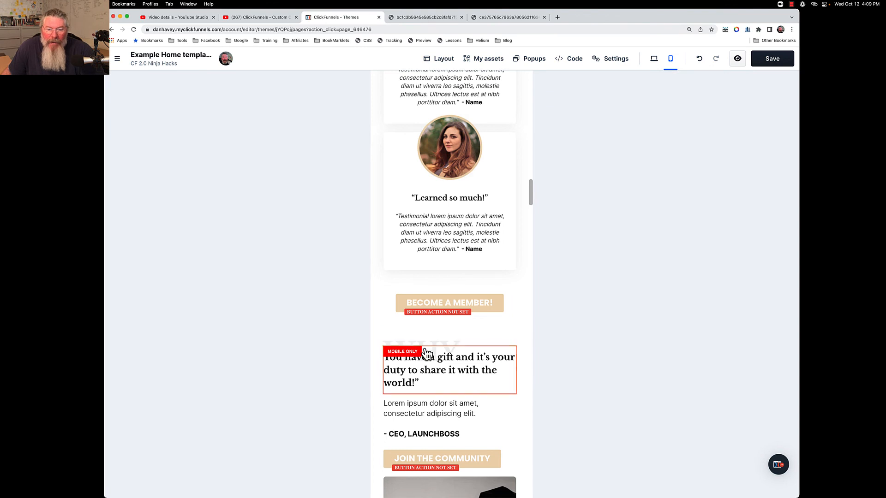
Review the mobile layout from the WHY section back up to the opening section, checking spacing, alignment and the mobile-only elements.
mouse_move(425, 368)
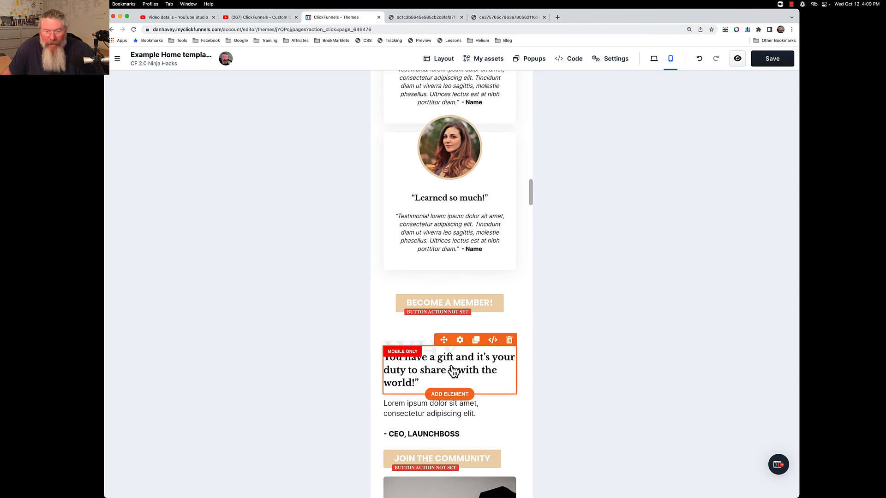
scroll(453, 372, "down", 3)
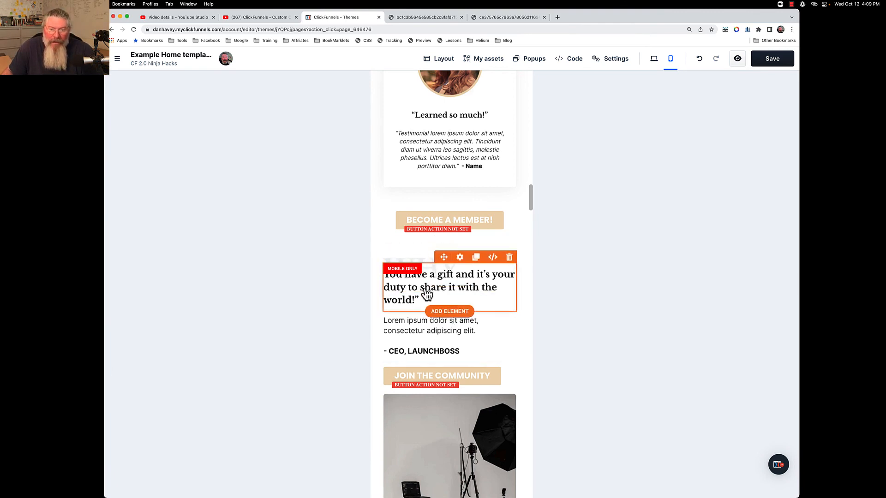
scroll(433, 335, "down", 3)
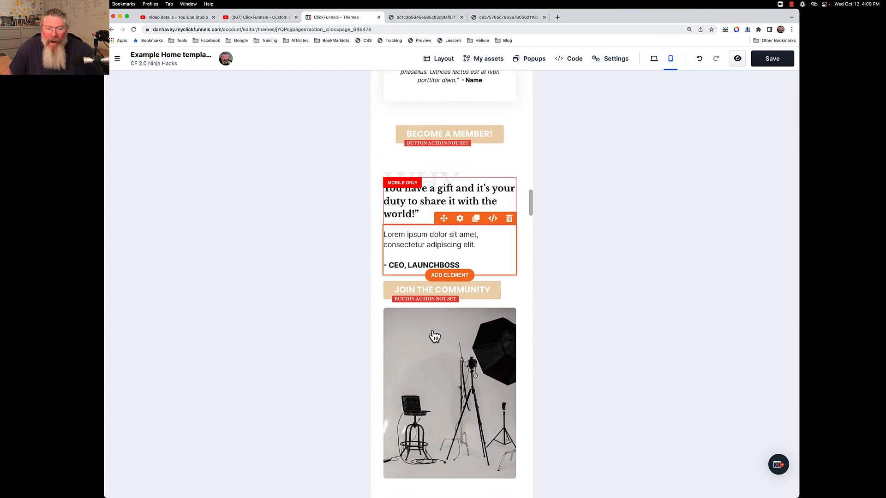
scroll(433, 335, "up", 6)
scroll(433, 335, "up", 13)
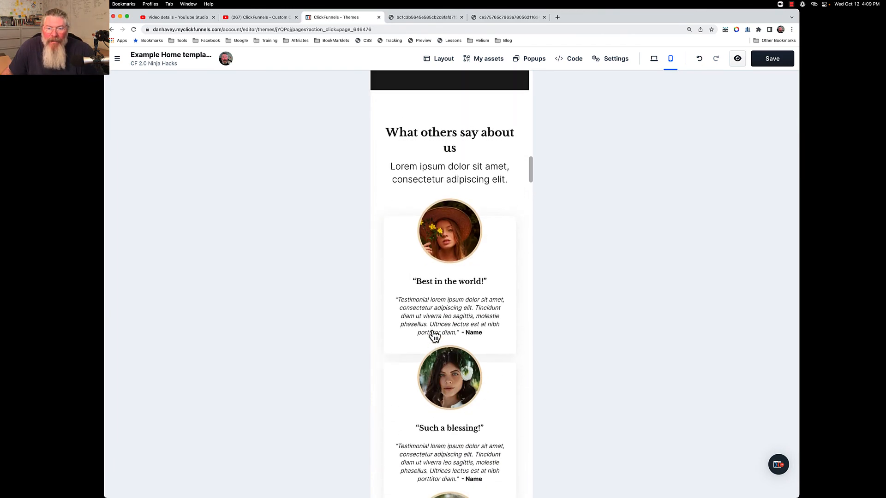
scroll(434, 335, "up", 4)
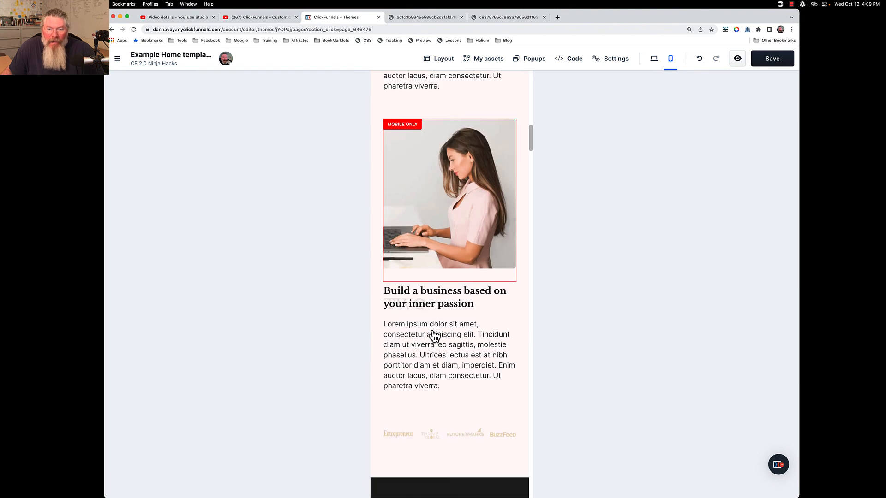
scroll(434, 336, "up", 6)
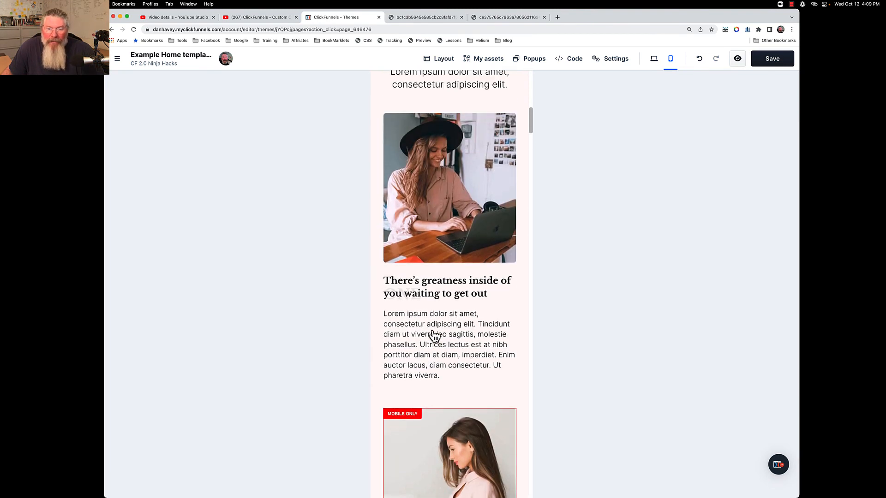
scroll(434, 335, "up", 8)
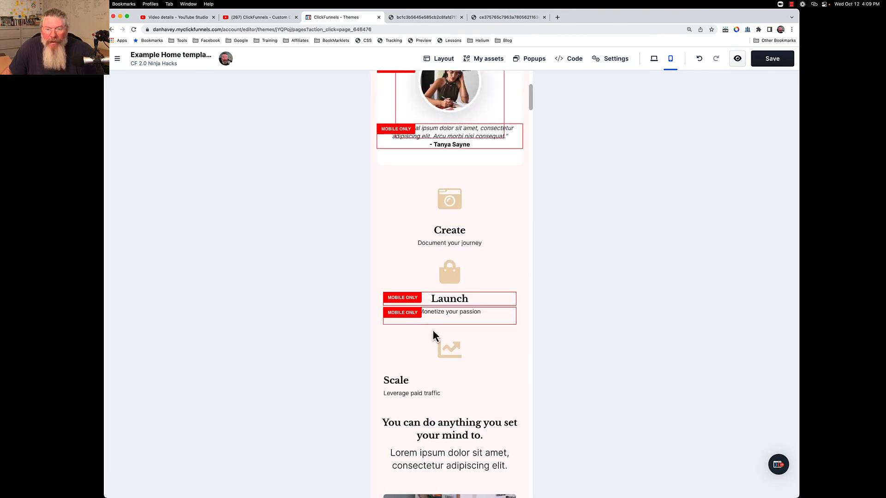
scroll(432, 335, "up", 5)
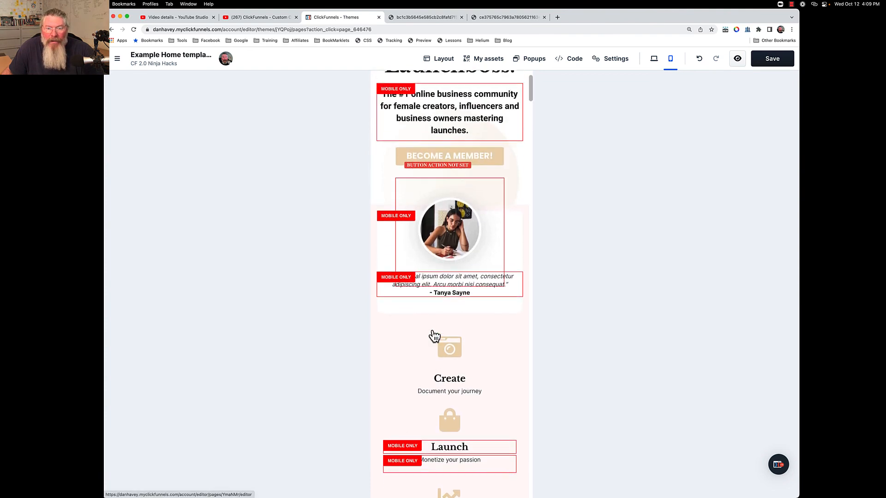